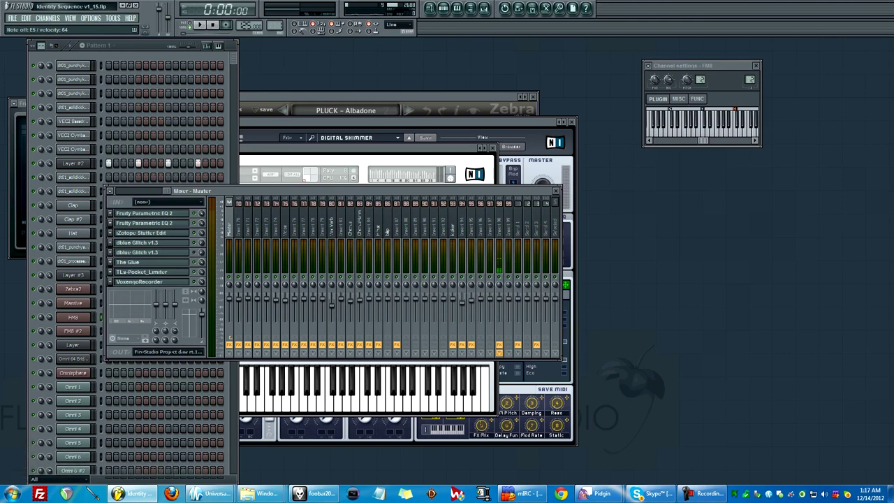
Bring Pattern 1 forward, then show the Identity Sequence playlist maximized over all windows
{"action": "left_click", "coordinate": [147, 46]}
{"action": "key", "text": "F5"}
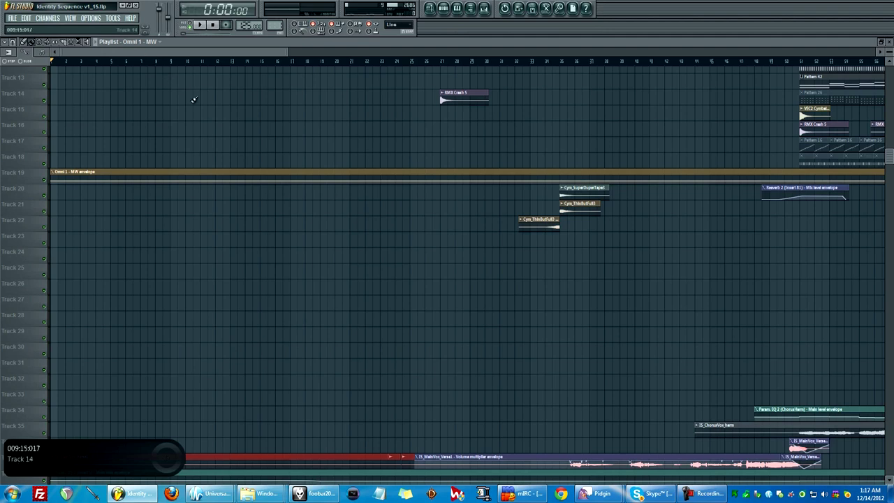
Scroll down and back up through the playlist tracks from Track 1
{"action": "scroll", "coordinate": [199, 101], "scroll_direction": "down", "scroll_amount": 6}
{"action": "scroll", "coordinate": [203, 96], "scroll_direction": "down", "scroll_amount": 4}
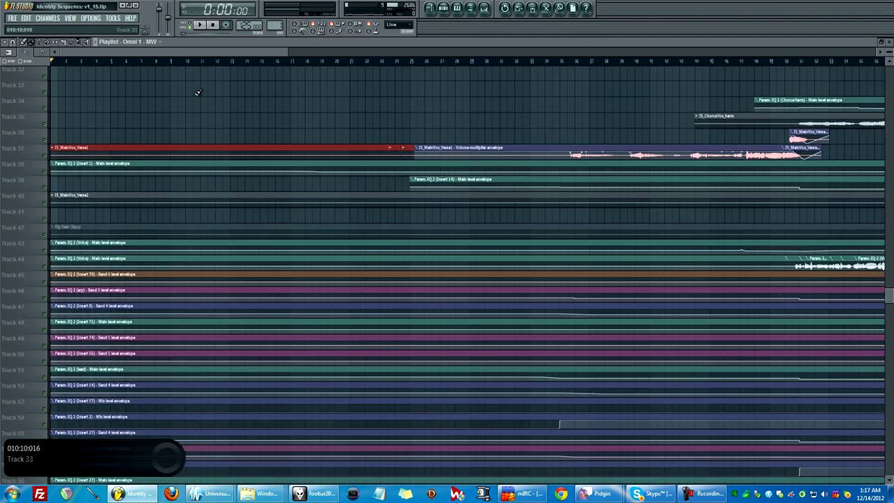
{"action": "scroll", "coordinate": [198, 91], "scroll_direction": "up", "scroll_amount": 13}
{"action": "scroll", "coordinate": [193, 88], "scroll_direction": "up", "scroll_amount": 3}
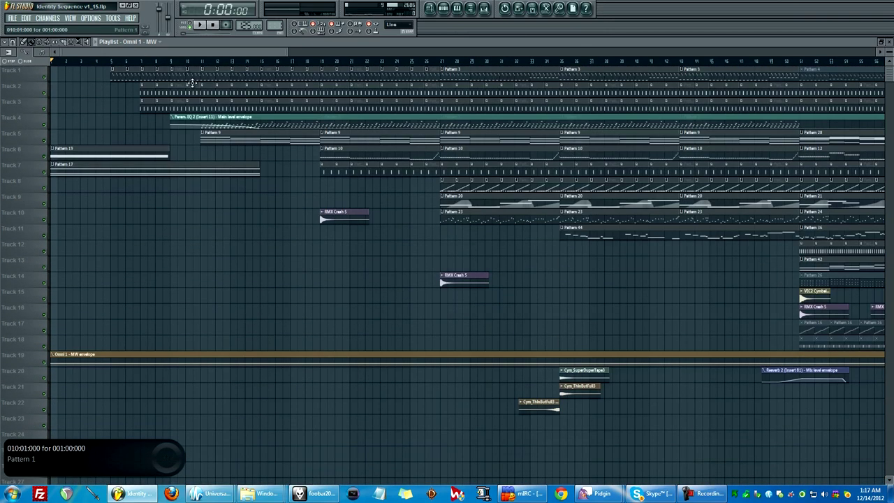
Zoom out to view the whole arrangement and scroll through its dozens of tracks
{"action": "left_click_drag", "start_coordinate": [193, 51], "coordinate": [338, 173]}
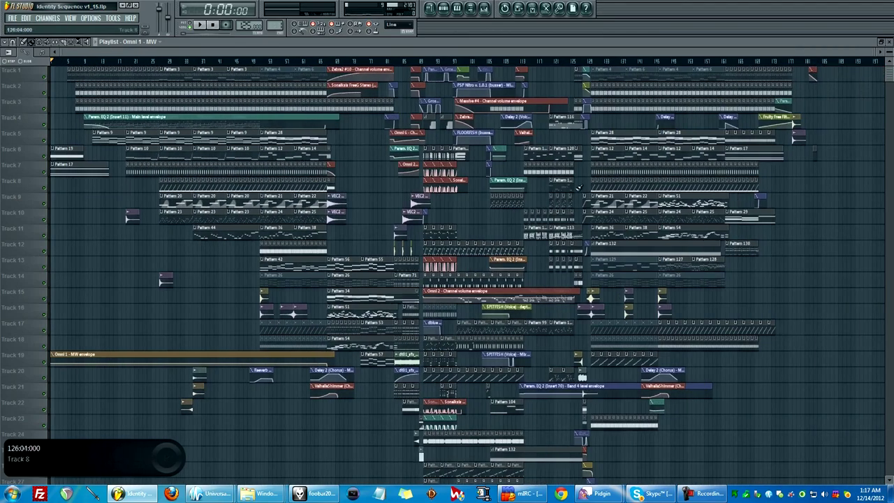
{"action": "scroll", "coordinate": [579, 187], "scroll_direction": "down", "scroll_amount": 8}
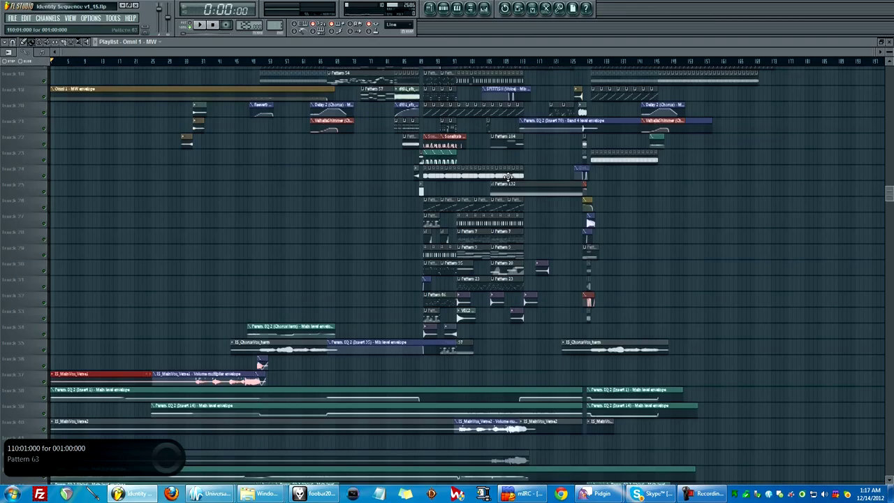
{"action": "scroll", "coordinate": [508, 177], "scroll_direction": "down", "scroll_amount": 8}
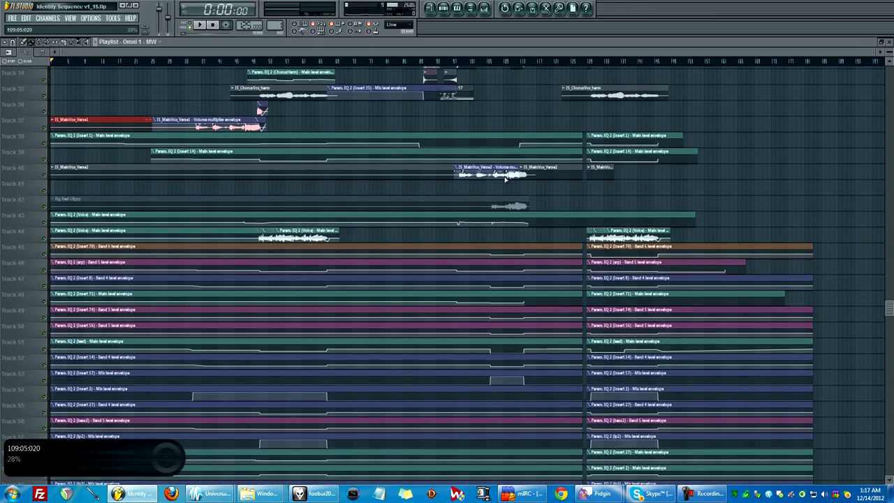
{"action": "scroll", "coordinate": [505, 179], "scroll_direction": "down", "scroll_amount": 5}
{"action": "scroll", "coordinate": [502, 180], "scroll_direction": "up", "scroll_amount": 6}
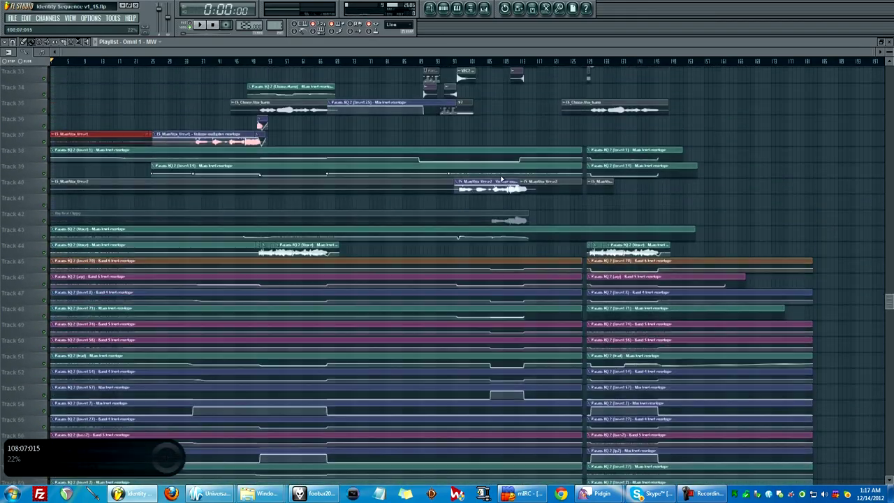
{"action": "scroll", "coordinate": [502, 180], "scroll_direction": "up", "scroll_amount": 15}
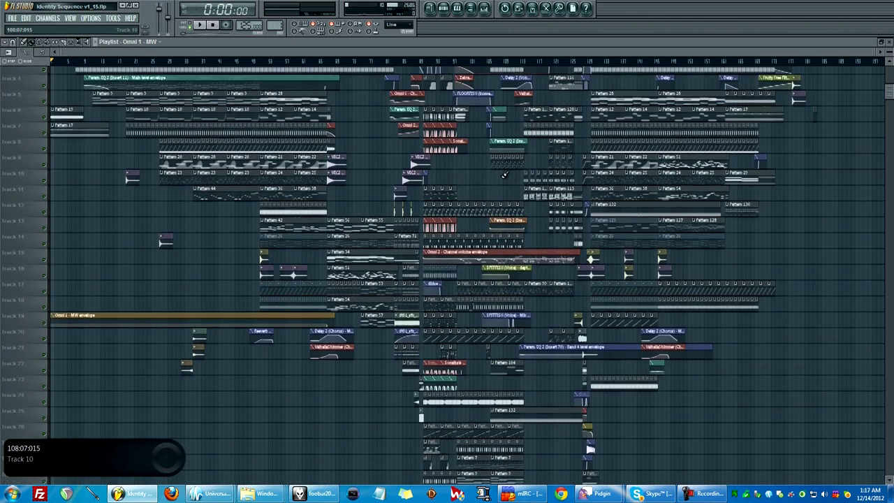
{"action": "scroll", "coordinate": [497, 175], "scroll_direction": "up", "scroll_amount": 3}
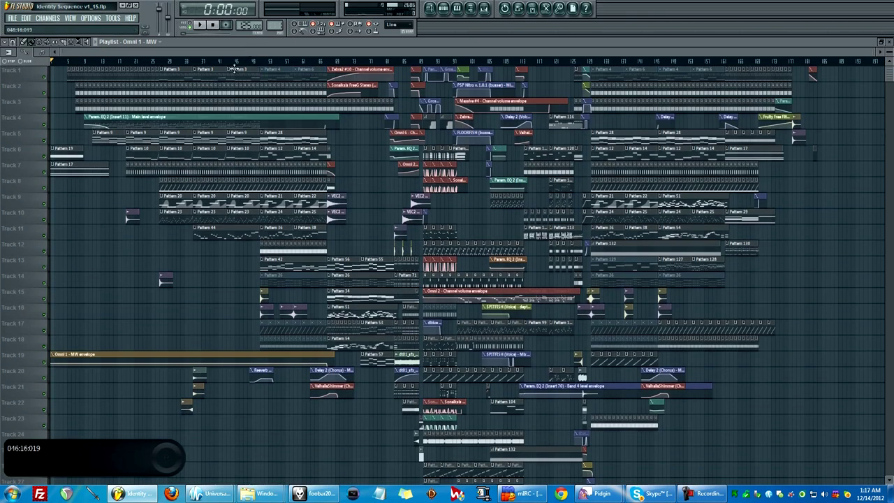
{"action": "scroll", "coordinate": [222, 94], "scroll_direction": "up", "scroll_amount": 5}
{"action": "scroll", "coordinate": [222, 95], "scroll_direction": "down", "scroll_amount": 6}
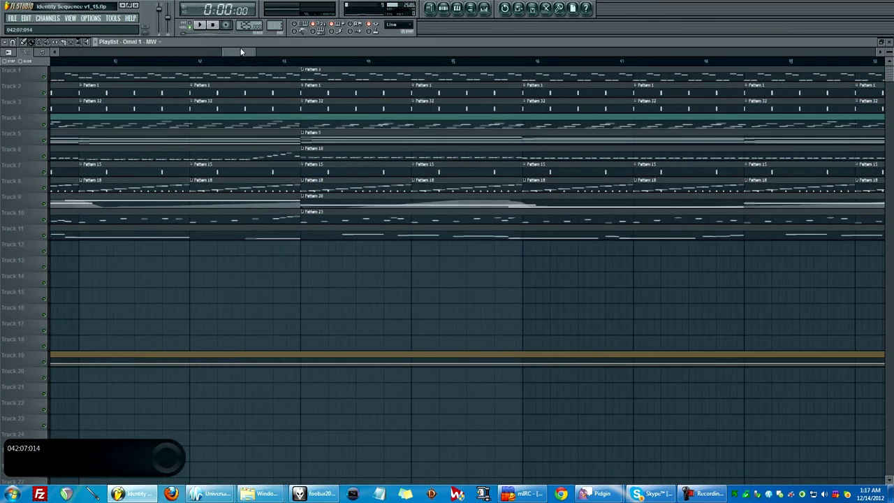
{"action": "scroll", "coordinate": [262, 93], "scroll_direction": "down", "scroll_amount": 3}
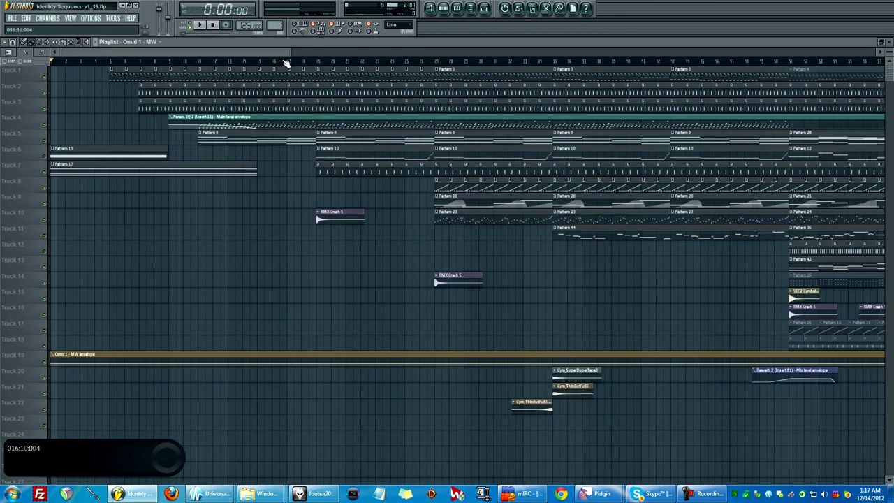
Play the song from around bar 19 and scroll the playlist right to follow the playhead
{"action": "left_click", "coordinate": [322, 63]}
{"action": "key", "text": "space"}
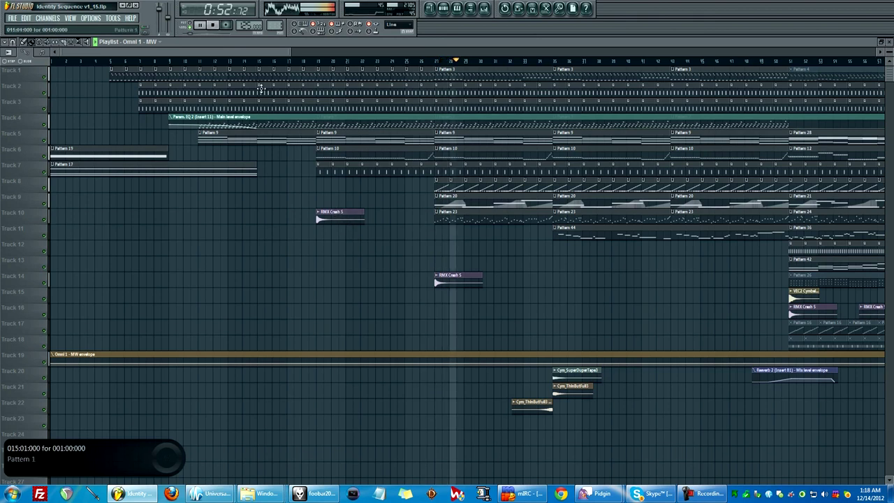
{"action": "left_click_drag", "start_coordinate": [210, 51], "coordinate": [297, 54]}
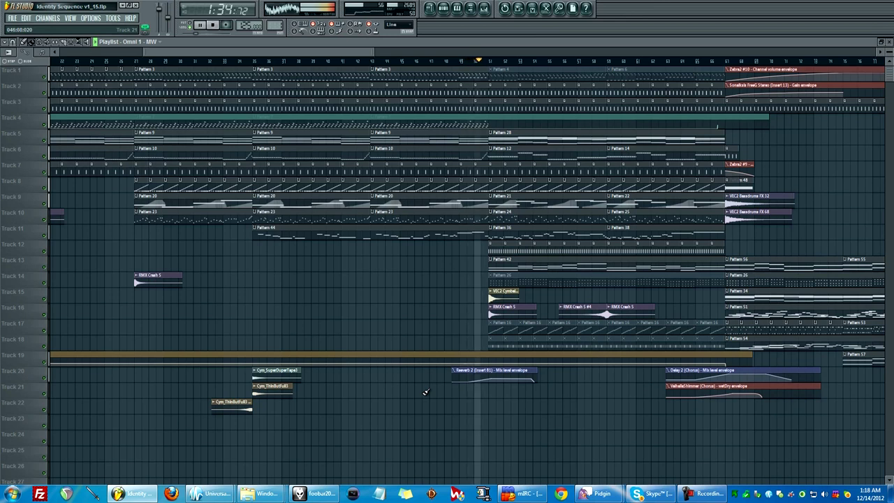
Stop playback, enlarge the playlist track heights, and open Pattern 1's step sequencer playing
{"action": "key", "text": "space"}
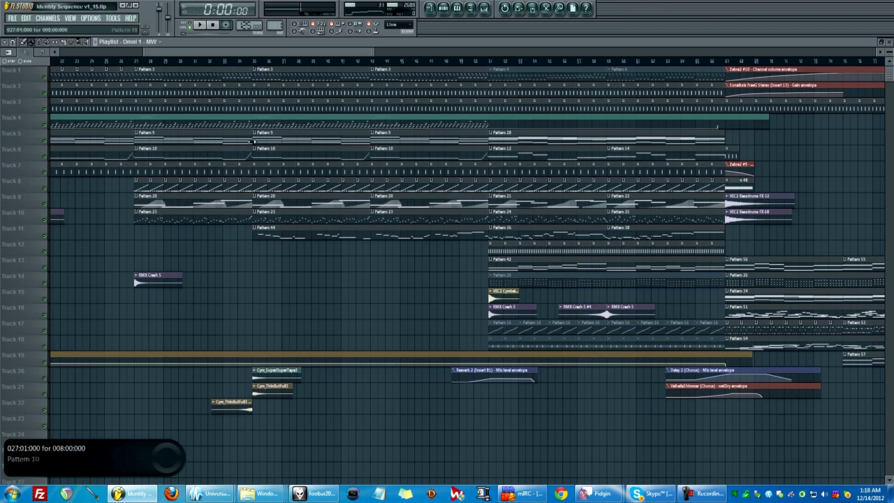
{"action": "left_click_drag", "start_coordinate": [253, 55], "coordinate": [163, 63]}
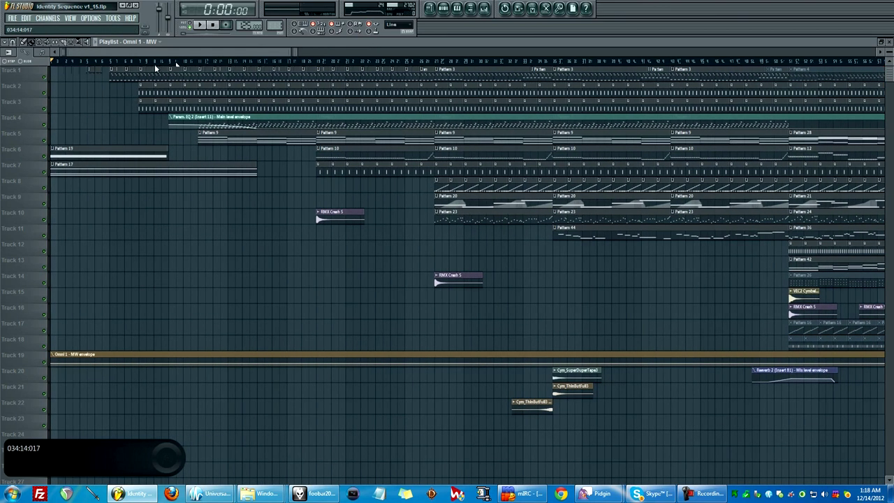
{"action": "scroll", "coordinate": [834, 50], "scroll_direction": "up", "scroll_amount": 6}
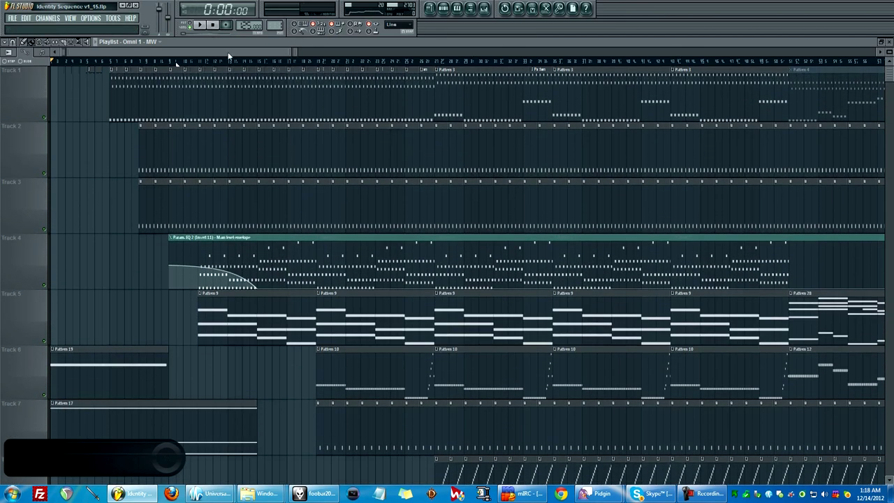
{"action": "left_click_drag", "start_coordinate": [229, 56], "coordinate": [180, 64]}
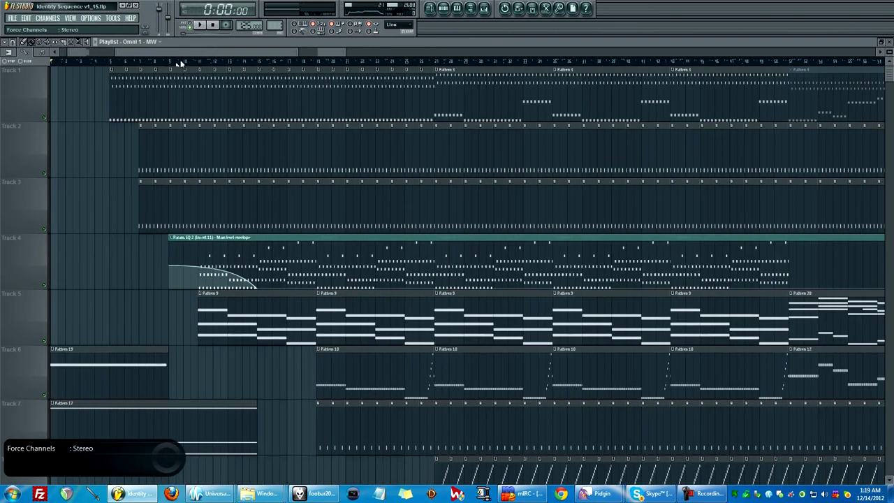
{"action": "double_click", "coordinate": [266, 160]}
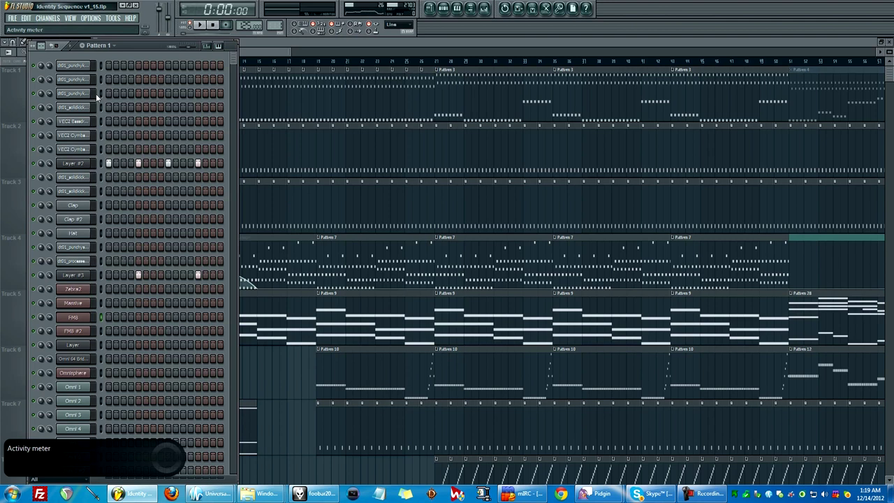
{"action": "key", "text": "space"}
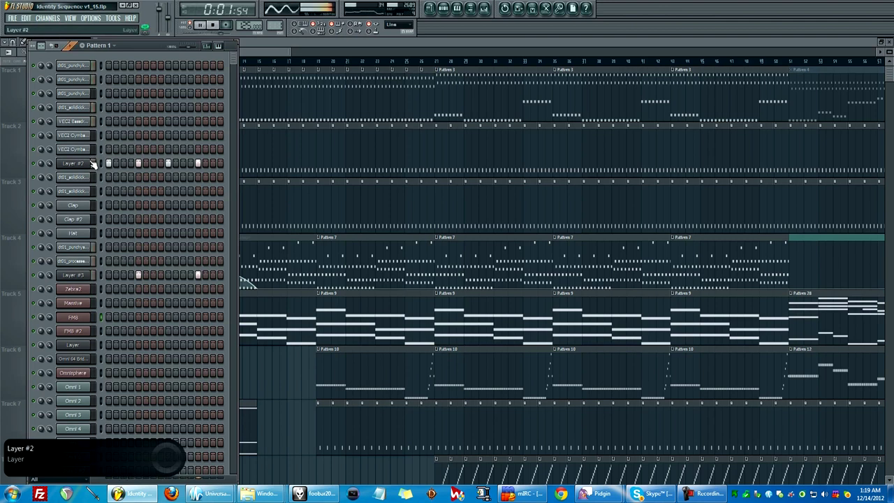
Open the mixer and view effect chains from Insert 71 back to Insert 45
{"action": "left_click", "coordinate": [70, 18]}
{"action": "left_click", "coordinate": [91, 70]}
{"action": "left_click", "coordinate": [255, 218]}
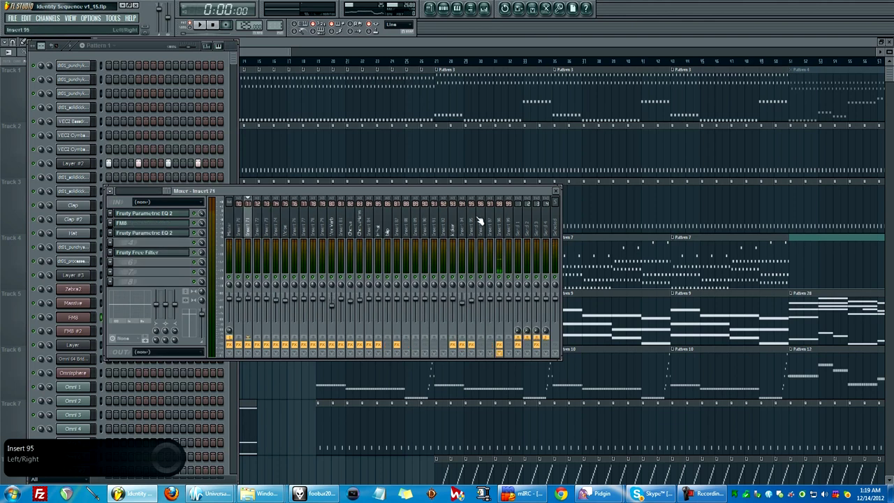
{"action": "scroll", "coordinate": [480, 222], "scroll_direction": "up", "scroll_amount": 6}
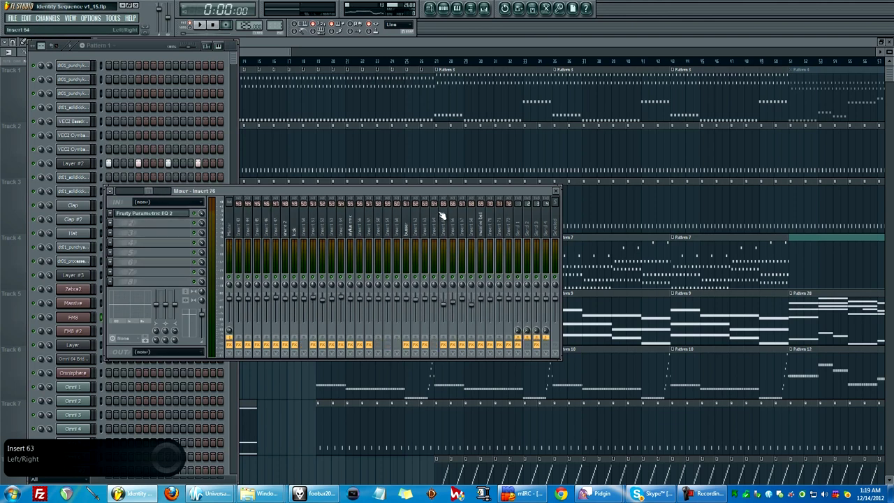
{"action": "left_click", "coordinate": [466, 220]}
{"action": "left_click", "coordinate": [369, 227]}
{"action": "left_click", "coordinate": [295, 229]}
{"action": "left_click", "coordinate": [253, 231]}
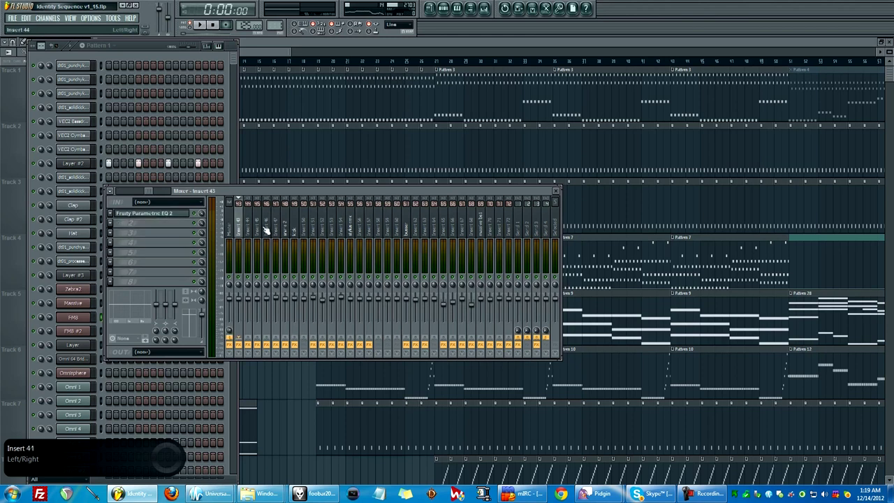
{"action": "scroll", "coordinate": [266, 230], "scroll_direction": "up", "scroll_amount": 8}
Step through Insert 24 and earlier inserts' effect chains down to Bass and Master
{"action": "left_click", "coordinate": [433, 225]}
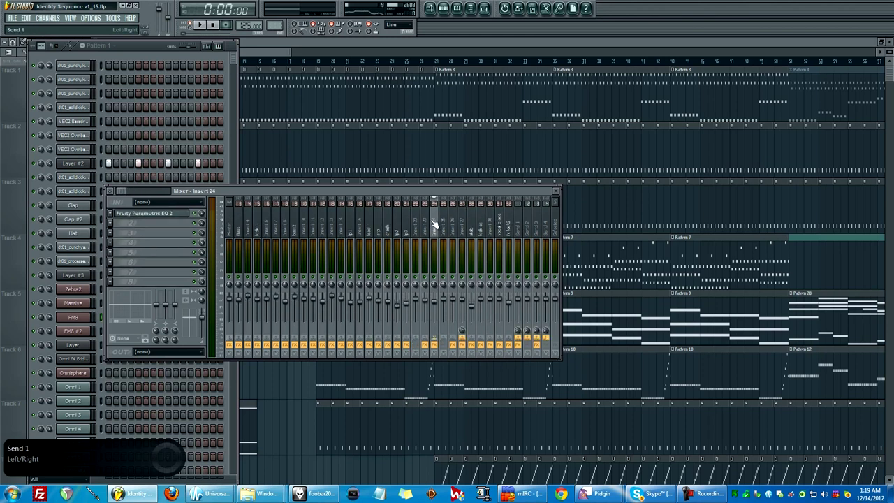
{"action": "left_click", "coordinate": [370, 230]}
{"action": "left_click", "coordinate": [324, 226]}
{"action": "left_click", "coordinate": [266, 223]}
{"action": "left_click", "coordinate": [238, 230]}
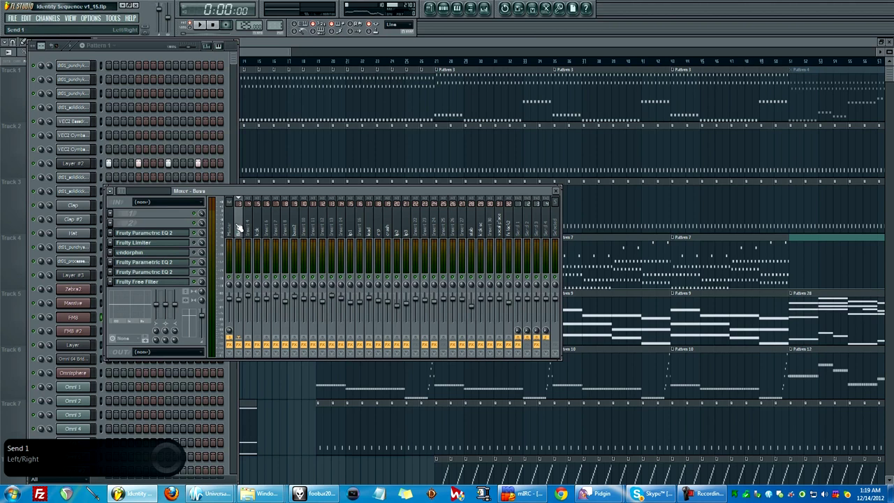
{"action": "left_click", "coordinate": [230, 230]}
Open the Layer #2 channel settings and play with the kick insert's effects shown
{"action": "left_click", "coordinate": [72, 163]}
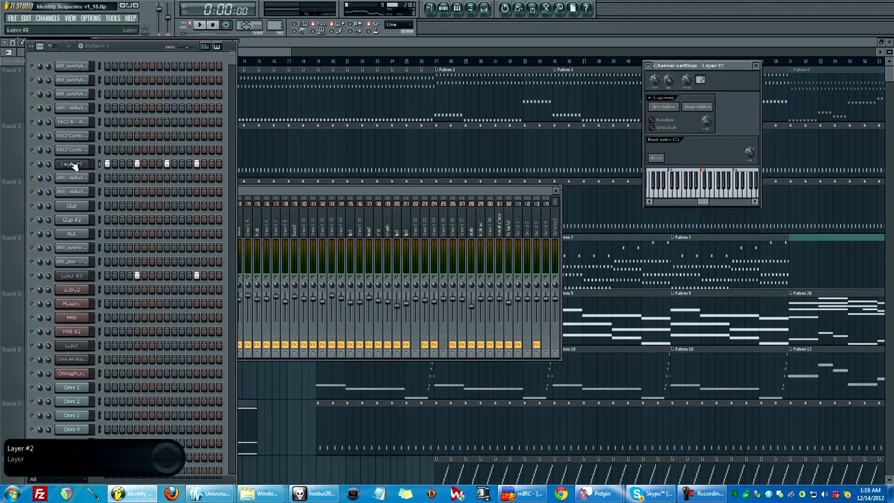
{"action": "left_click", "coordinate": [257, 222]}
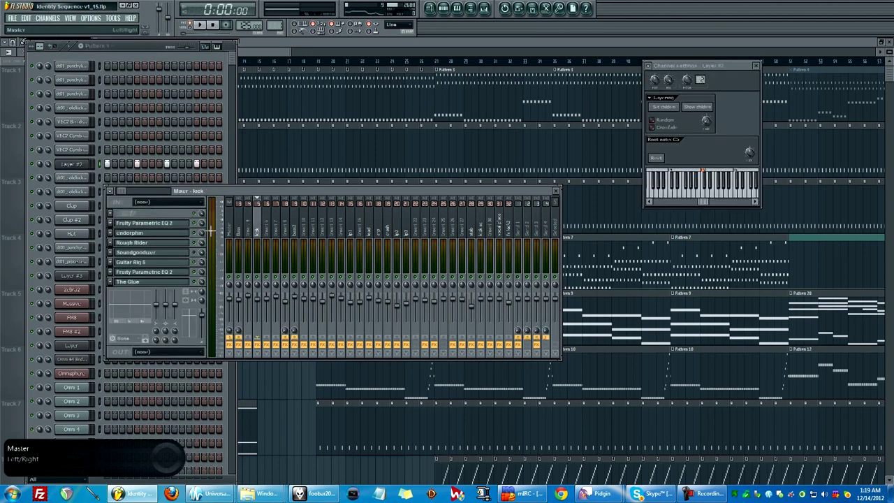
{"action": "key", "text": "space"}
{"action": "left_click", "coordinate": [170, 223]}
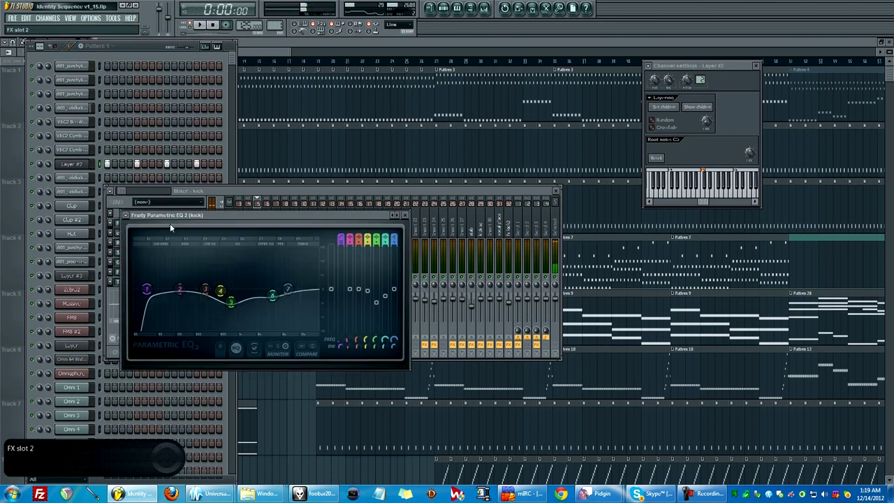
{"action": "key", "text": "space"}
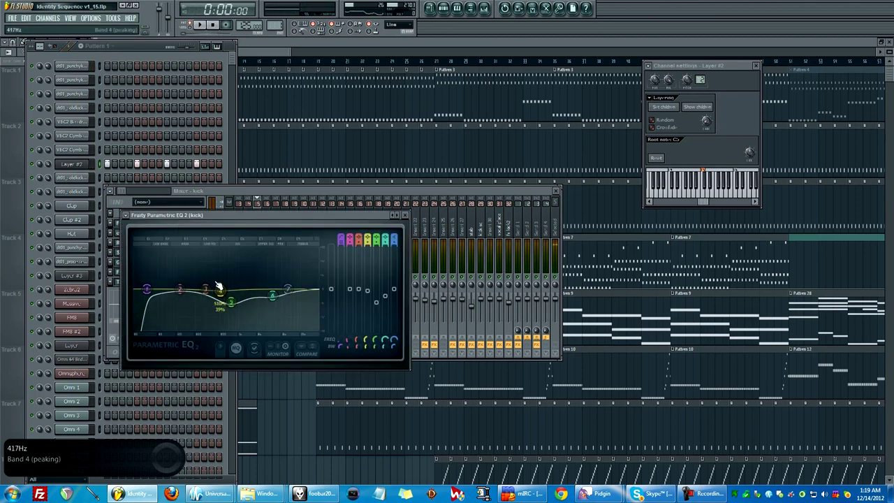
{"action": "left_click_drag", "start_coordinate": [210, 217], "coordinate": [255, 214]}
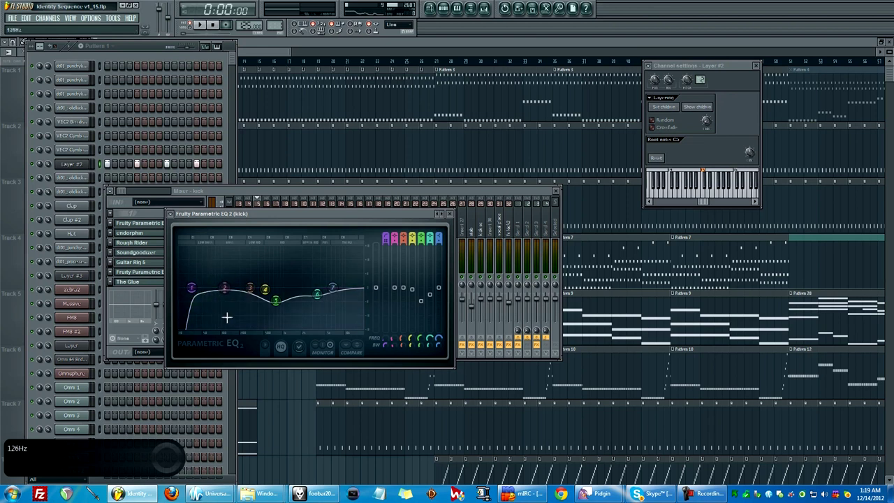
{"action": "key", "text": "space"}
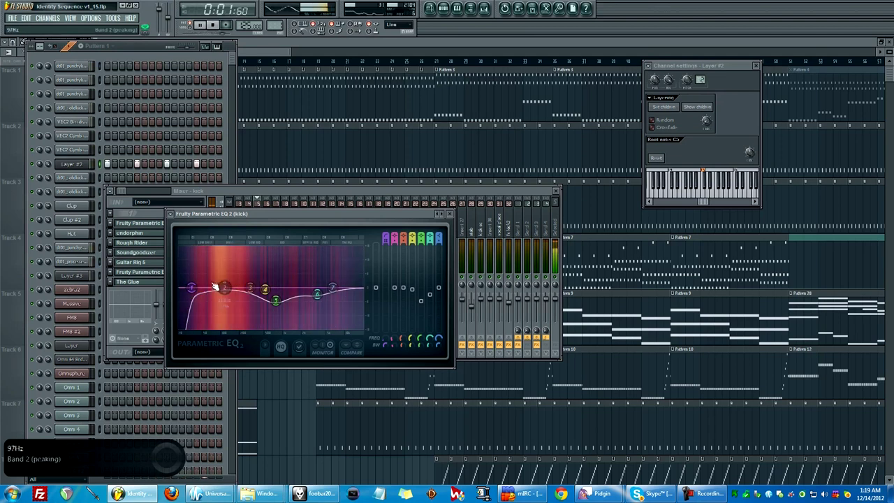
{"action": "key", "text": "space"}
{"action": "left_click", "coordinate": [224, 190]}
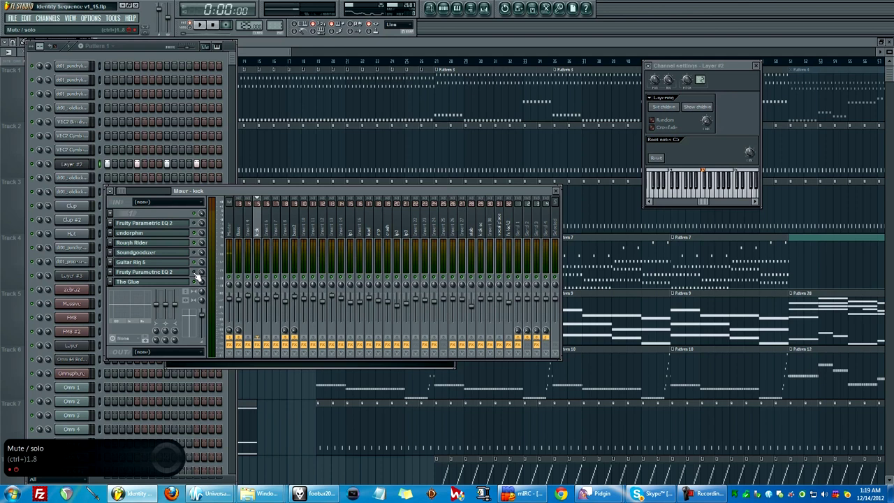
Play the kick, then inspect its Endorphin and Rough Rider effect windows
{"action": "key", "text": "space"}
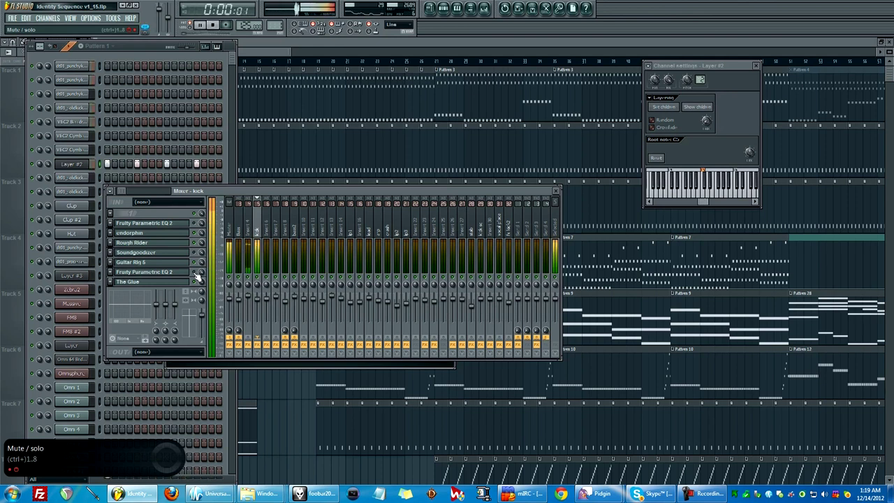
{"action": "key", "text": "space"}
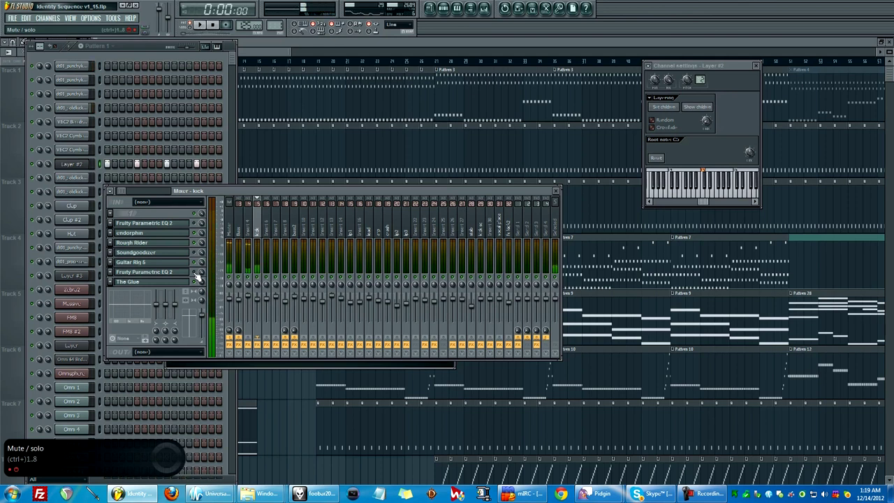
{"action": "left_click", "coordinate": [189, 236]}
{"action": "left_click", "coordinate": [189, 235]}
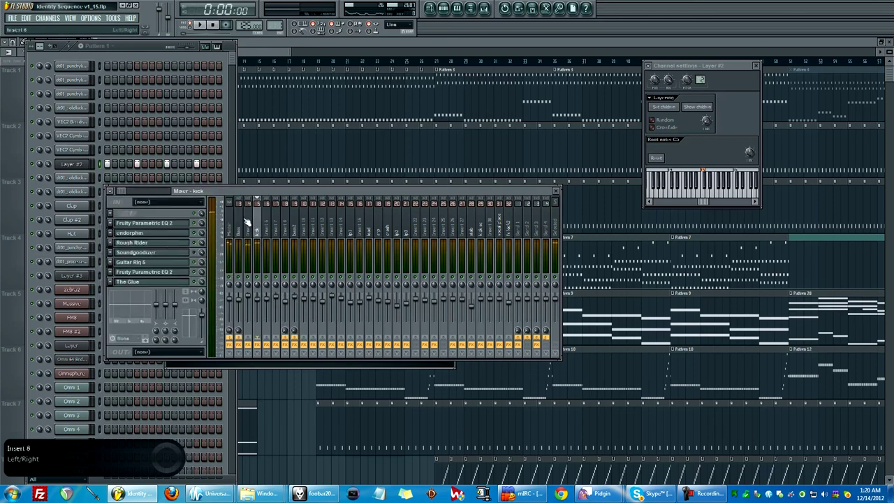
{"action": "left_click", "coordinate": [166, 244]}
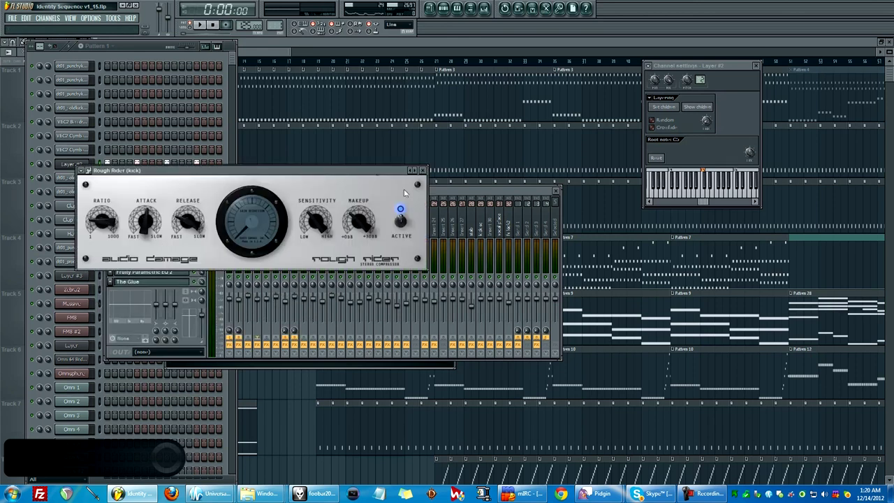
{"action": "left_click", "coordinate": [424, 171]}
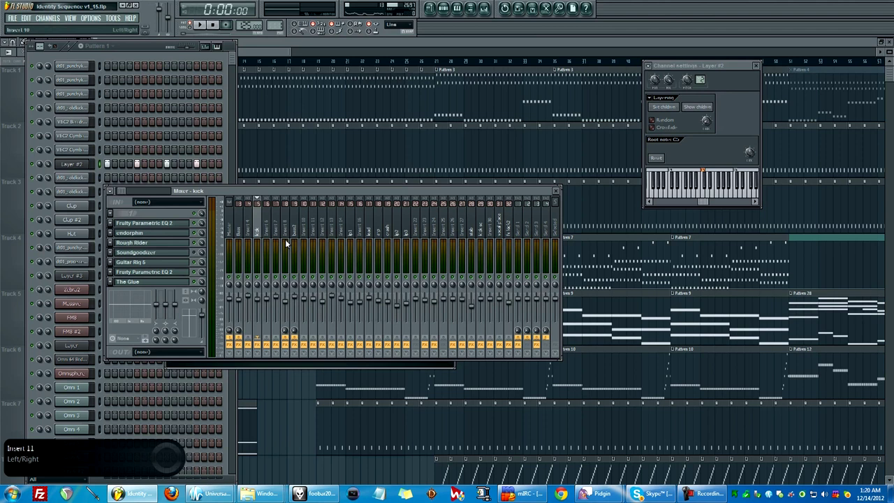
Inspect the kick's Guitar Rig 5 effect, then play and stop the processed kick
{"action": "left_click", "coordinate": [152, 263]}
{"action": "left_click", "coordinate": [612, 72]}
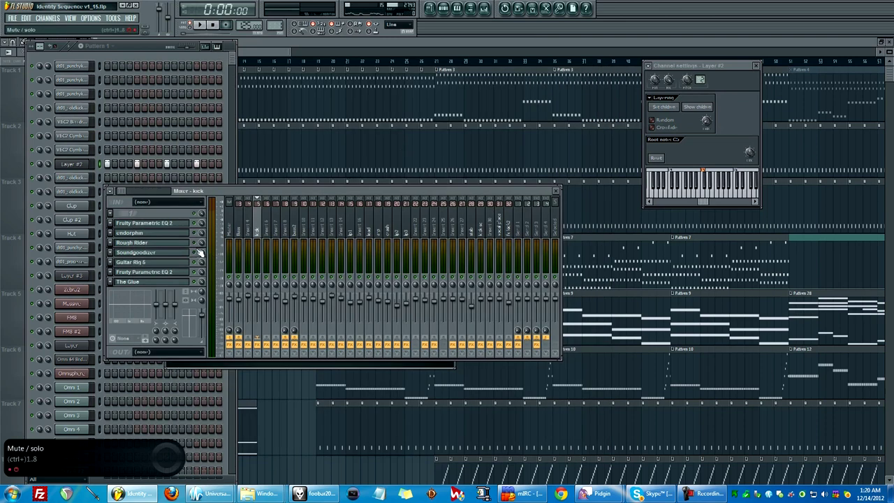
{"action": "key", "text": "space"}
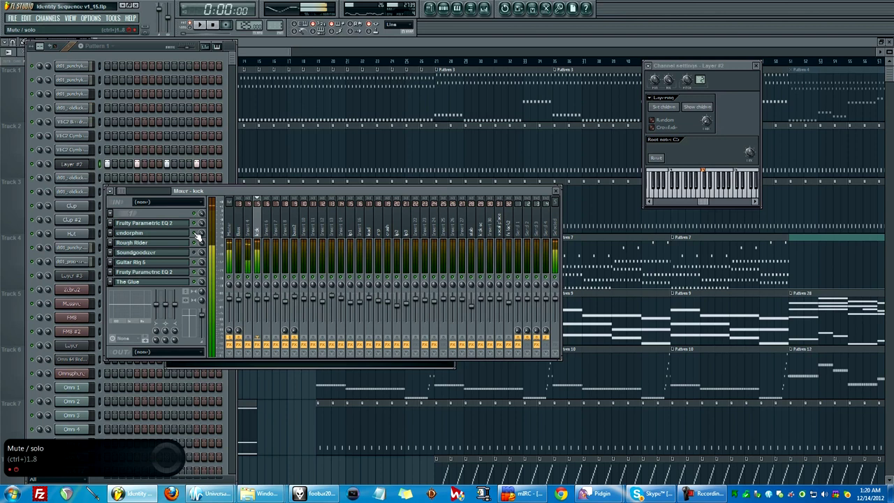
{"action": "key", "text": "space"}
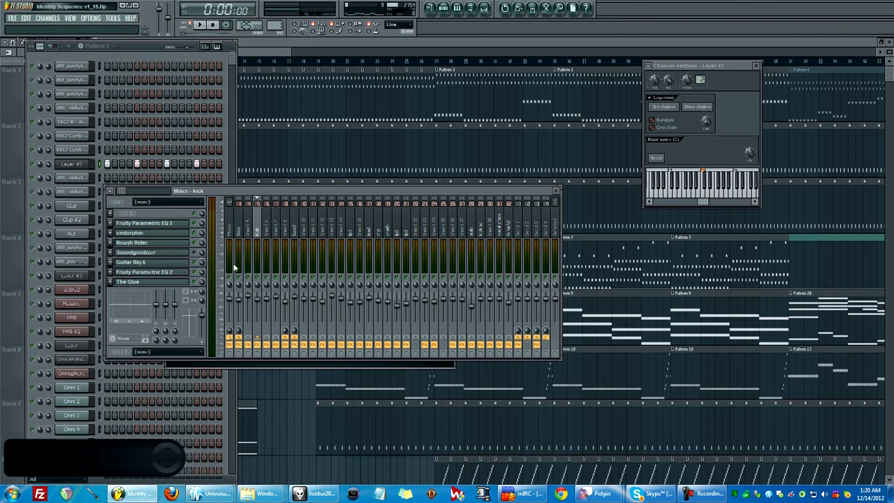
Mark bars 19 to 22 as the playback range on the arrangement ruler
{"action": "key", "text": "F12"}
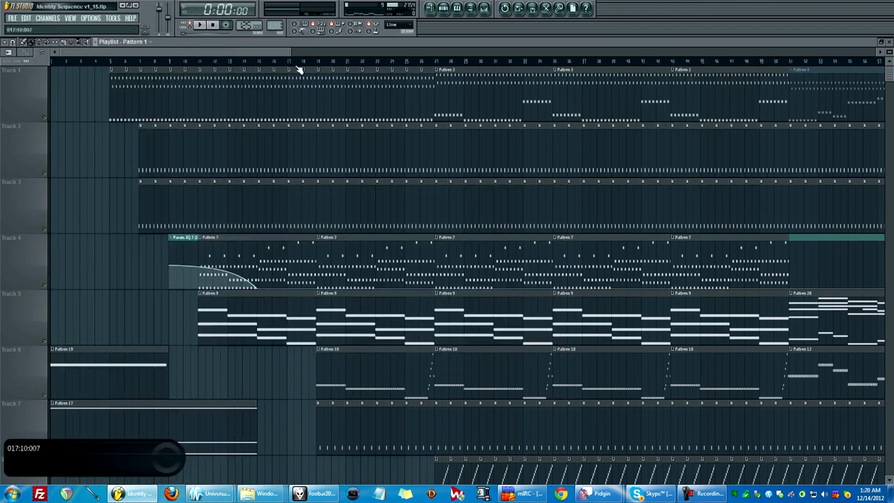
{"action": "left_click_drag", "start_coordinate": [292, 67], "coordinate": [433, 67]}
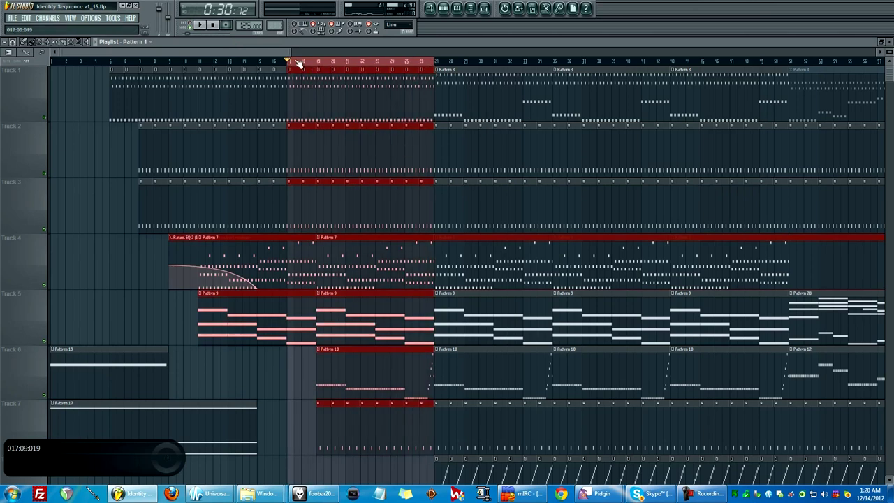
{"action": "left_click_drag", "start_coordinate": [416, 61], "coordinate": [316, 63]}
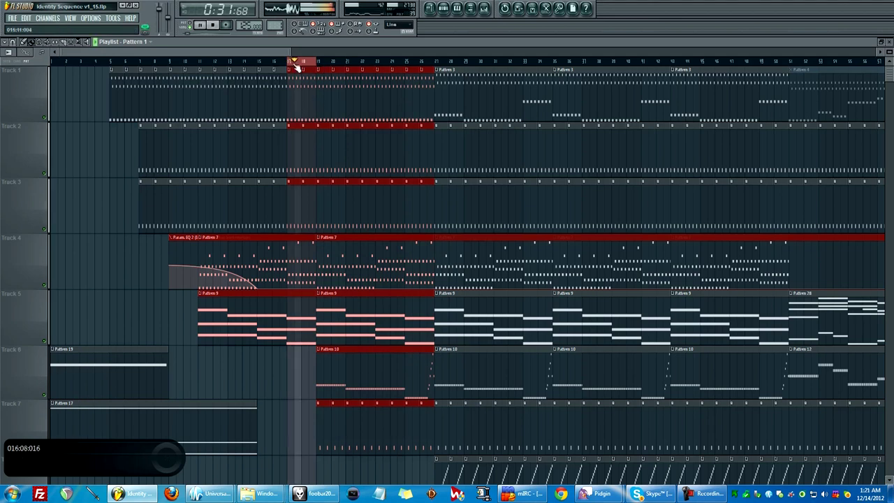
{"action": "left_click", "coordinate": [320, 65]}
{"action": "left_click_drag", "start_coordinate": [320, 64], "coordinate": [371, 63]}
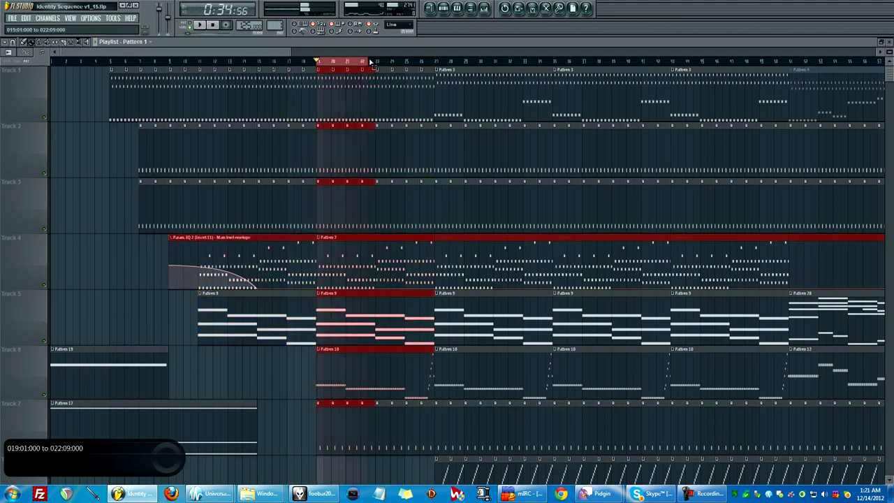
Hide the playlist to reveal the mixer on Insert 8's effect chain
{"action": "key", "text": "F5"}
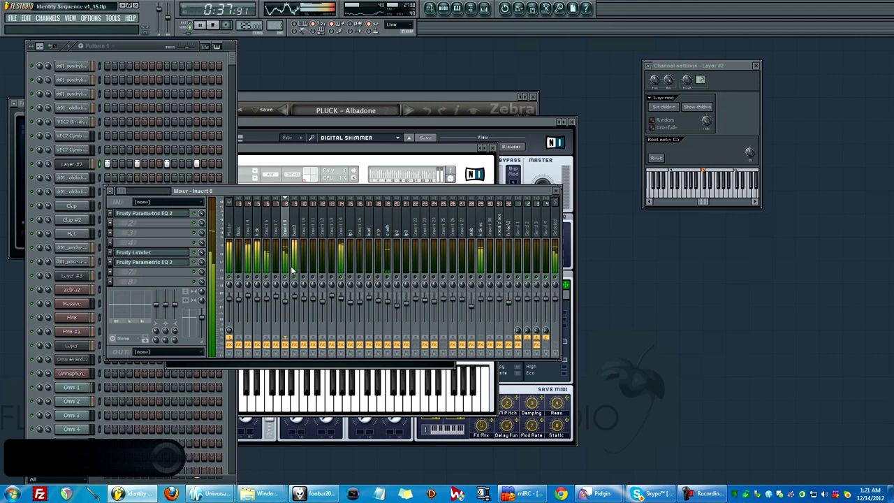
{"action": "key", "text": "F5"}
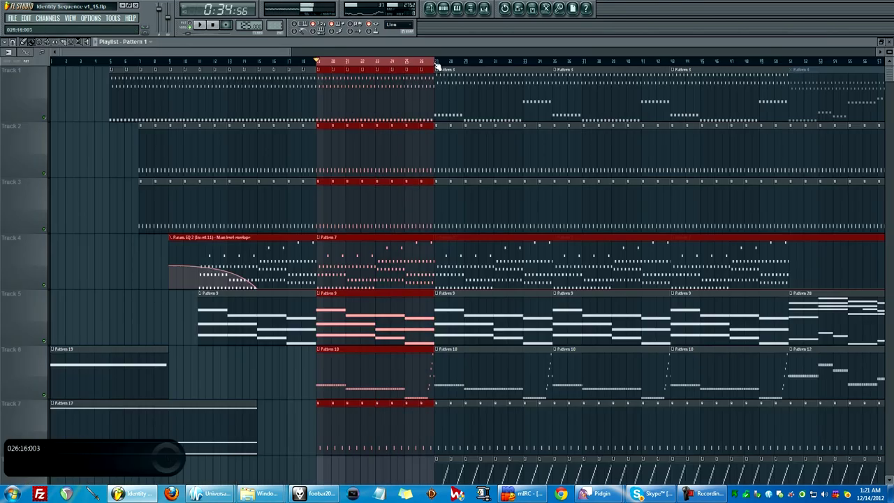
{"action": "key", "text": "F5"}
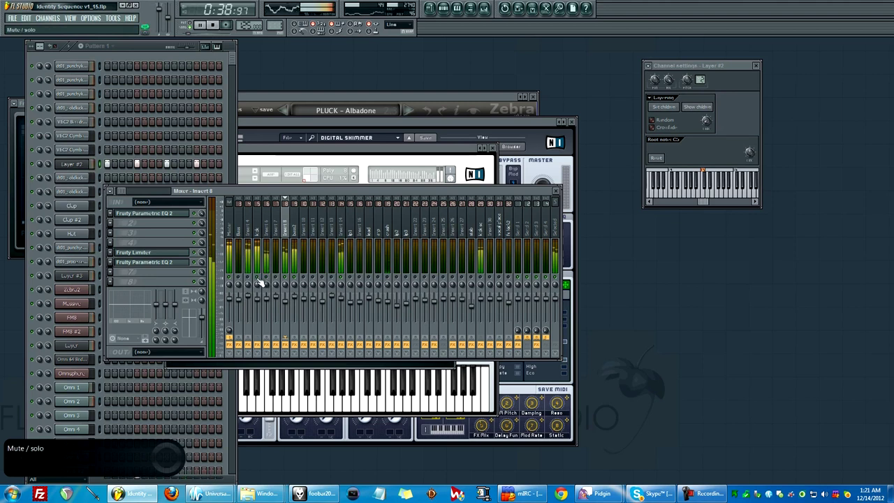
{"action": "key", "text": "space"}
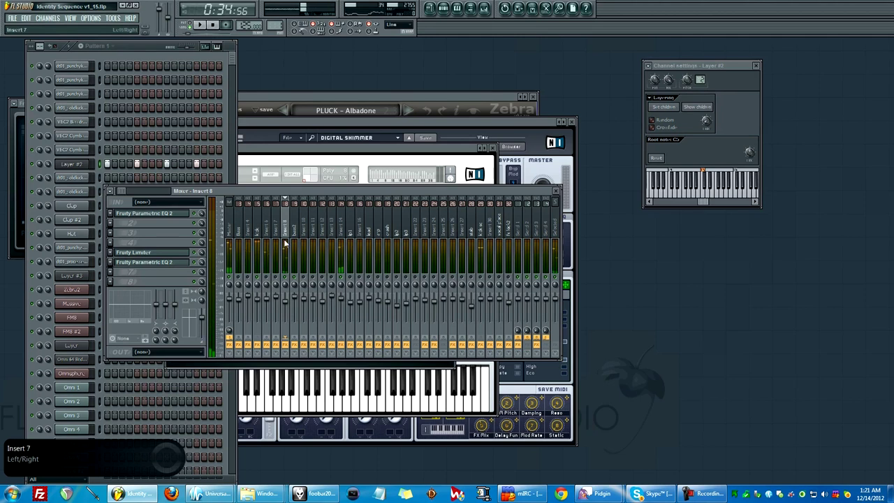
{"action": "key", "text": "space"}
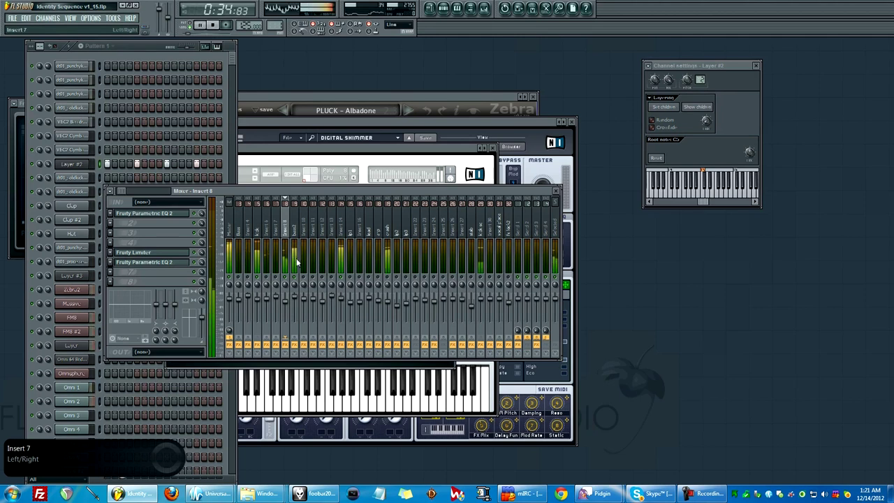
{"action": "key", "text": "space"}
{"action": "left_click", "coordinate": [259, 237]}
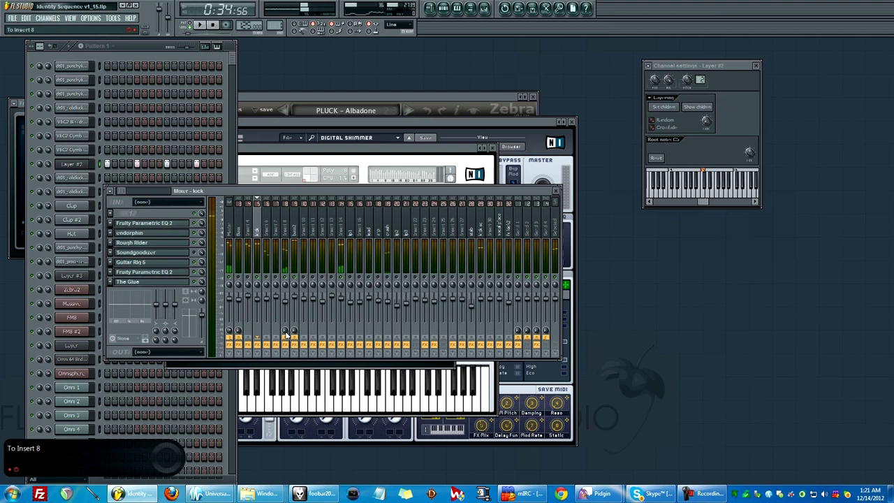
{"action": "right_click", "coordinate": [289, 340]}
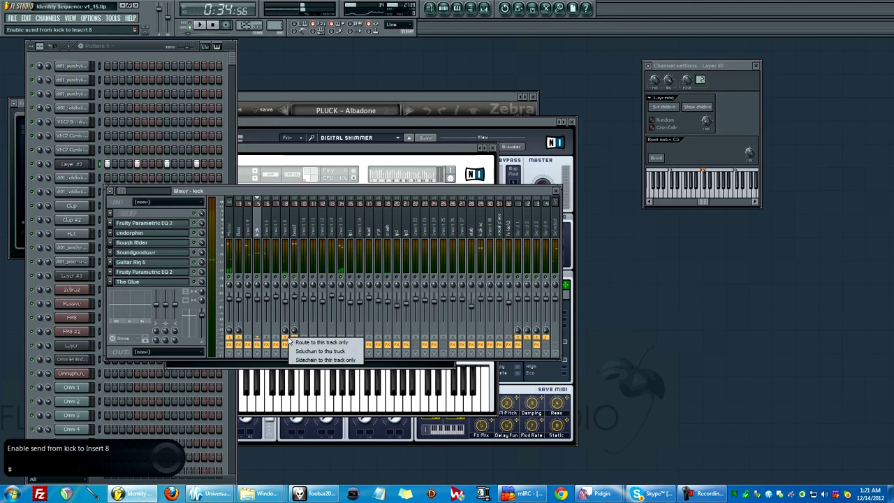
{"action": "left_click", "coordinate": [287, 222]}
{"action": "left_click", "coordinate": [187, 255]}
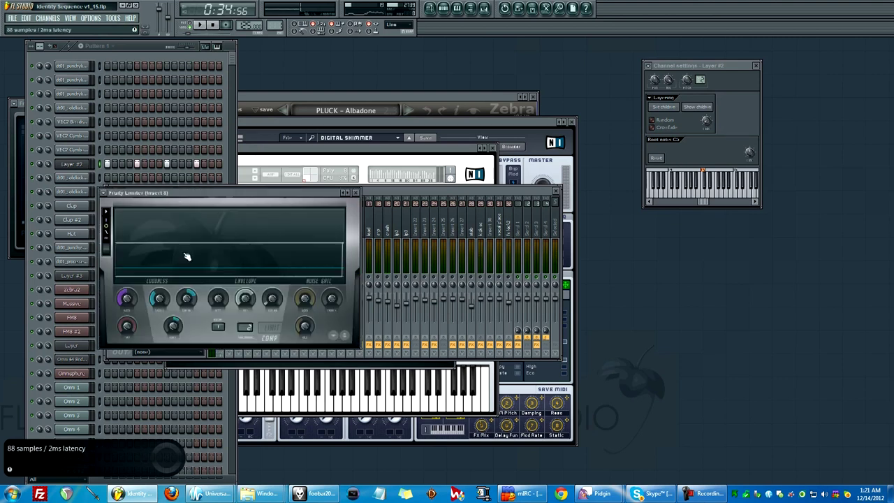
{"action": "left_click", "coordinate": [358, 195]}
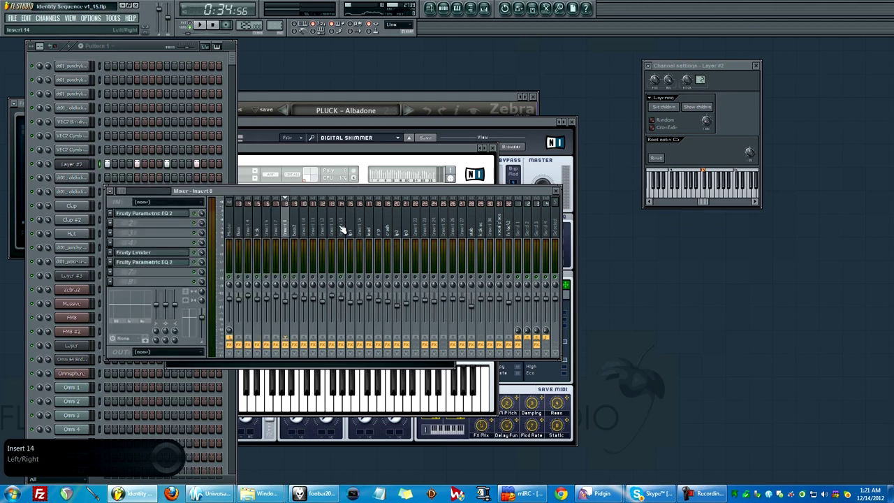
{"action": "key", "text": "space"}
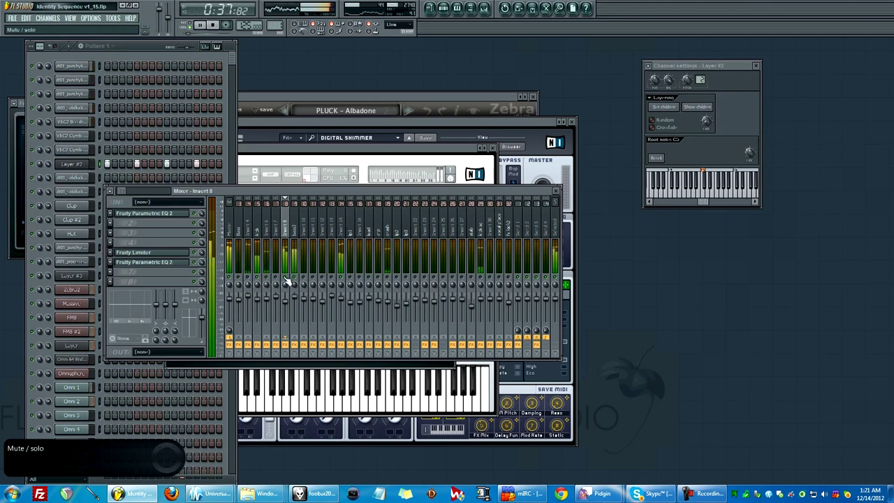
Select the kick sc mixer track, play and stop the song, then restore the full-screen playlist
{"action": "key", "text": "space"}
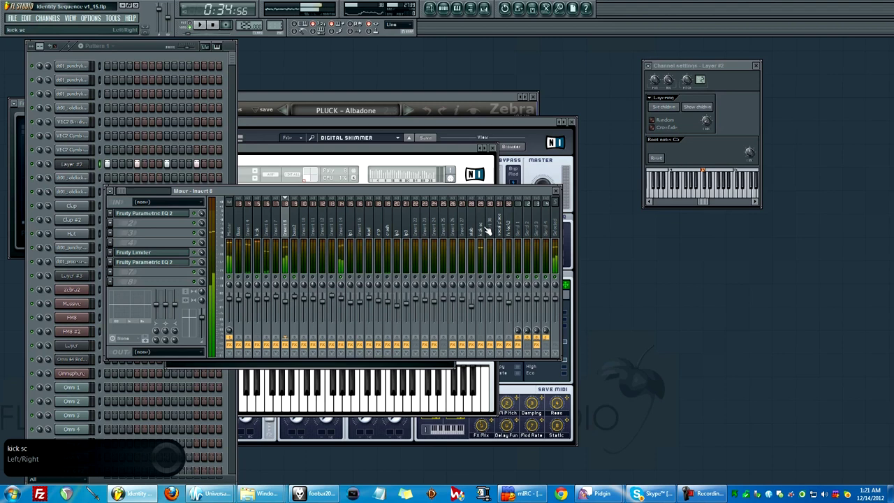
{"action": "left_click", "coordinate": [483, 230]}
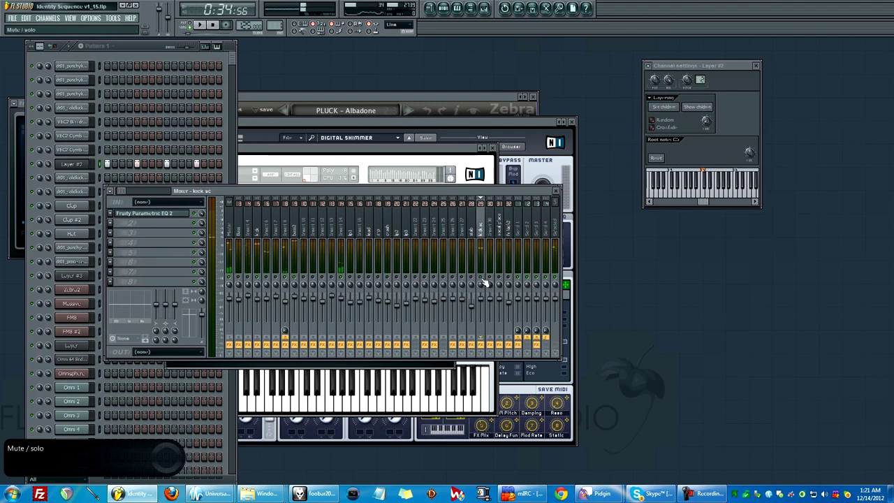
{"action": "key", "text": "space"}
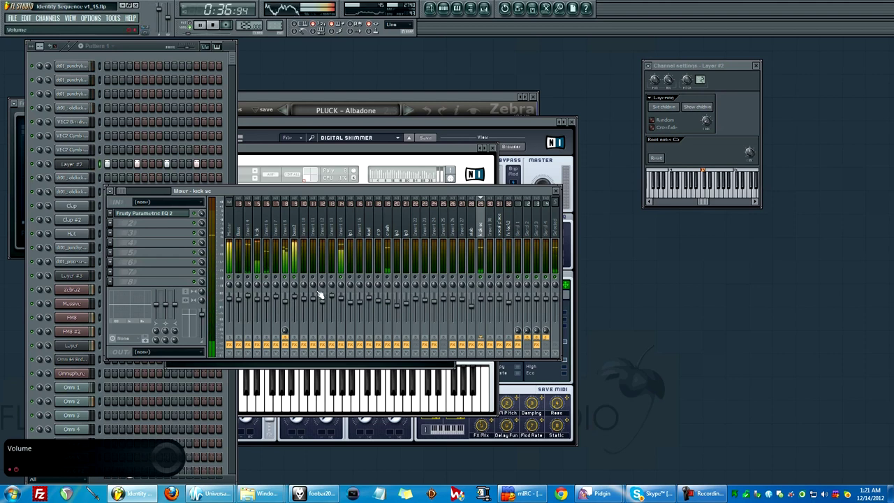
{"action": "key", "text": "space"}
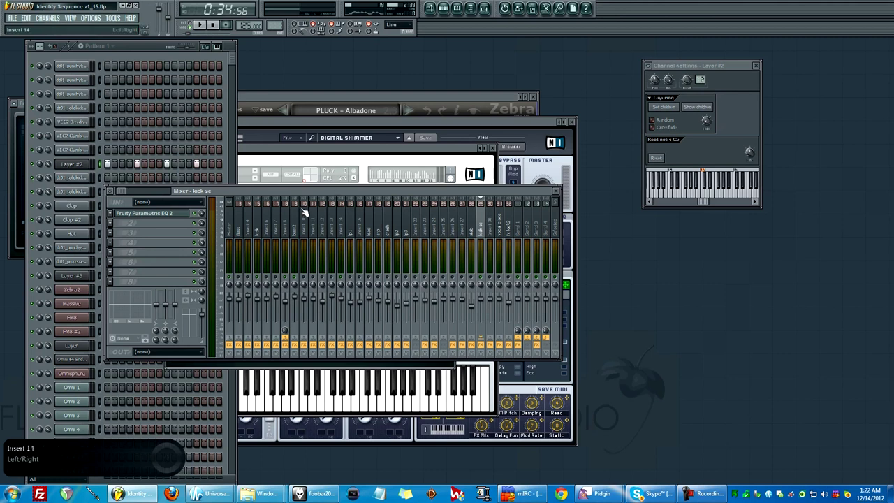
{"action": "key", "text": "F5"}
Clear the red time selection and scroll down toward Tracks 35–41
{"action": "left_click_drag", "start_coordinate": [281, 54], "coordinate": [303, 53]}
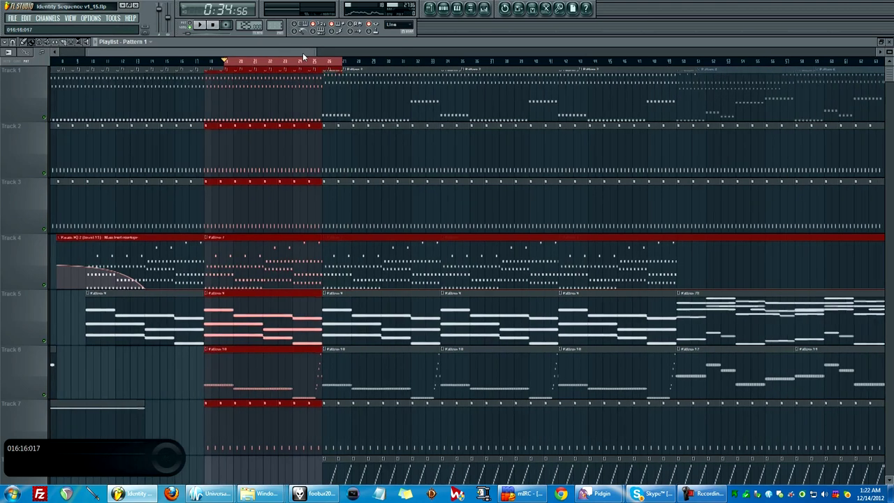
{"action": "key", "text": "ctrl+d"}
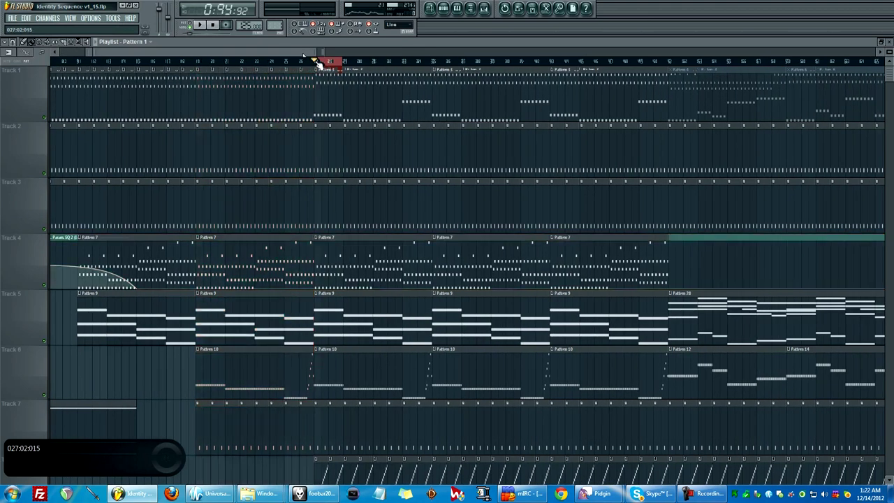
{"action": "scroll", "coordinate": [351, 188], "scroll_direction": "down", "scroll_amount": 12}
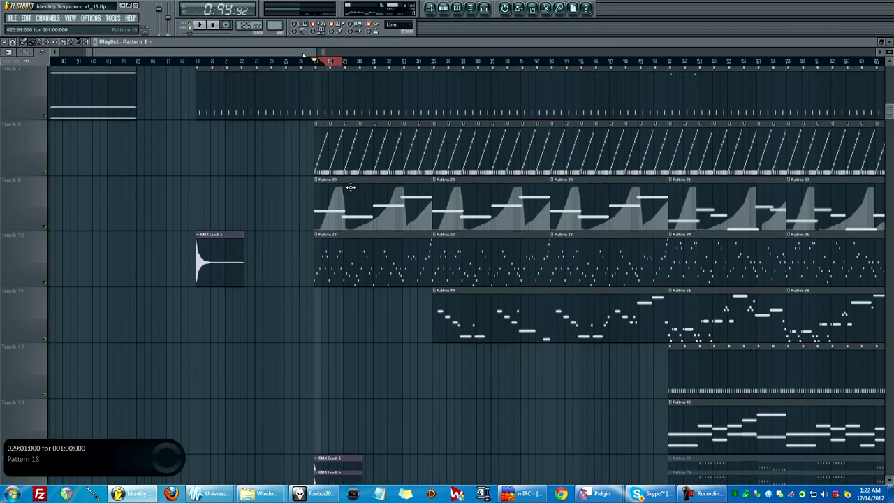
{"action": "scroll", "coordinate": [354, 185], "scroll_direction": "up", "scroll_amount": 8}
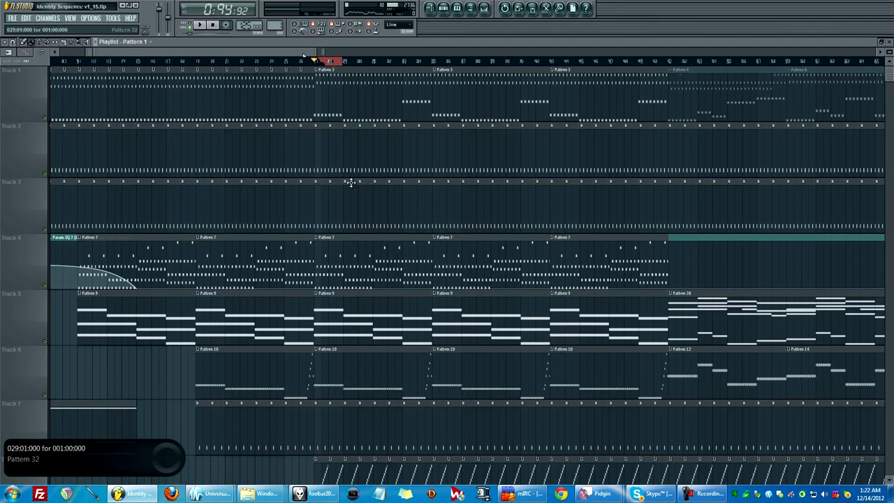
{"action": "scroll", "coordinate": [355, 183], "scroll_direction": "down", "scroll_amount": 11}
{"action": "scroll", "coordinate": [355, 182], "scroll_direction": "down", "scroll_amount": 3}
{"action": "scroll", "coordinate": [355, 182], "scroll_direction": "up", "scroll_amount": 3}
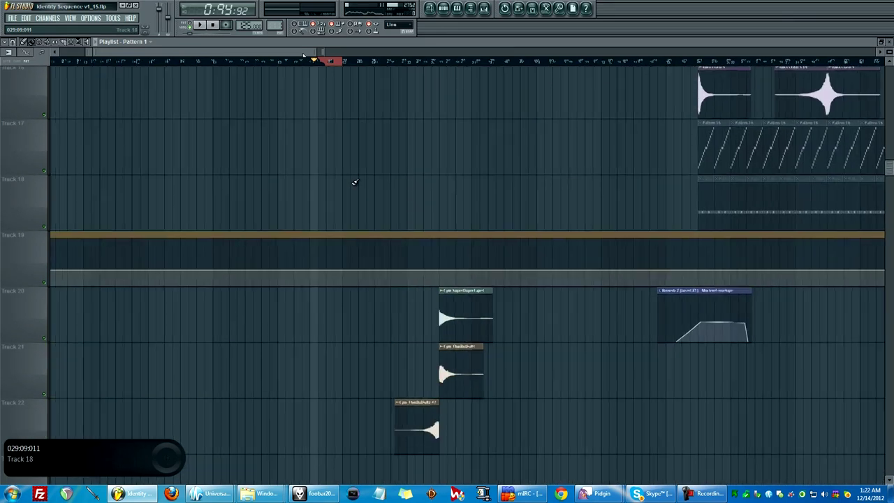
{"action": "scroll", "coordinate": [355, 182], "scroll_direction": "down", "scroll_amount": 4}
Mark bars 35 to 54 across the vocal clips on the ruler
{"action": "scroll", "coordinate": [303, 189], "scroll_direction": "up", "scroll_amount": 4}
{"action": "scroll", "coordinate": [303, 188], "scroll_direction": "down", "scroll_amount": 13}
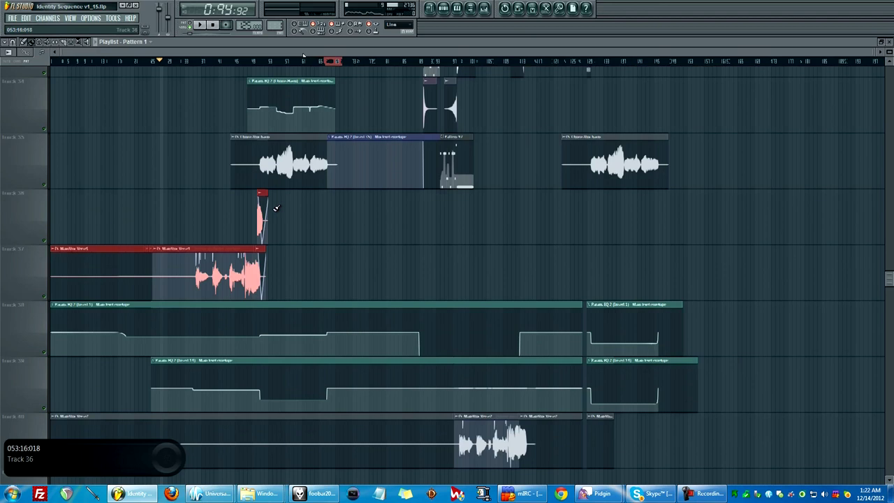
{"action": "scroll", "coordinate": [234, 190], "scroll_direction": "up", "scroll_amount": 3}
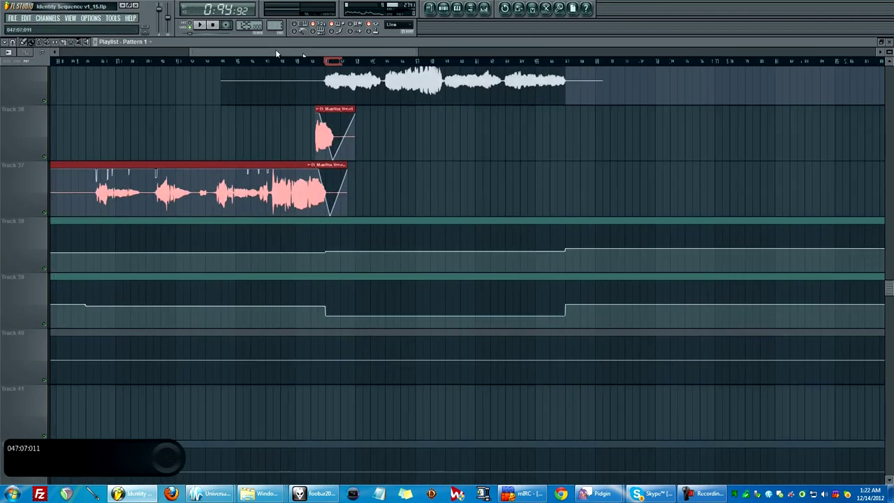
{"action": "scroll", "coordinate": [275, 50], "scroll_direction": "left", "scroll_amount": 4}
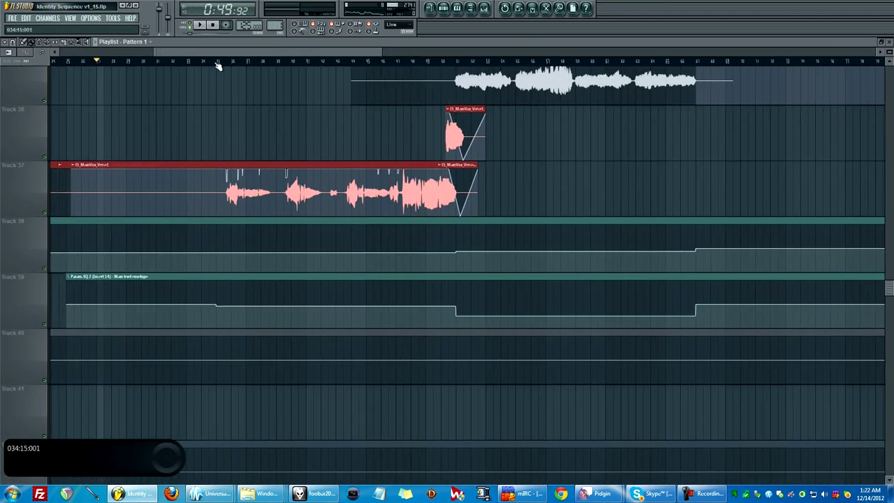
{"action": "left_click_drag", "start_coordinate": [225, 64], "coordinate": [498, 47]}
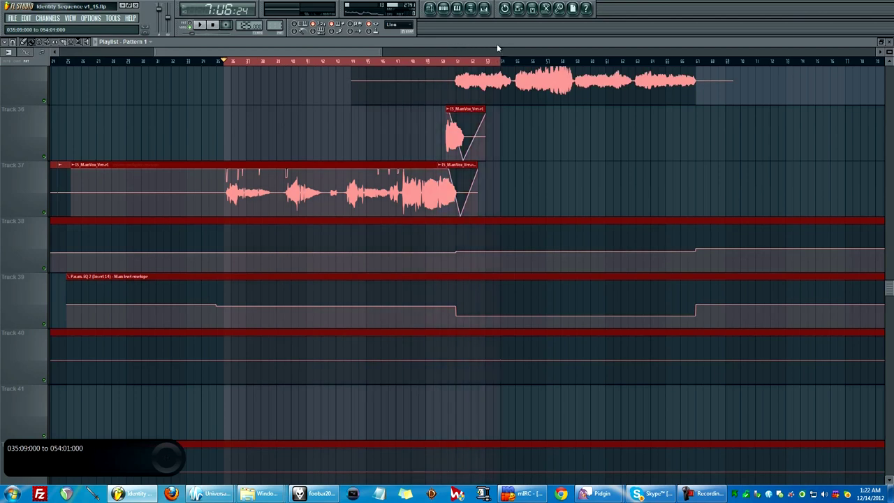
{"action": "left_click", "coordinate": [70, 18]}
{"action": "left_click", "coordinate": [84, 42]}
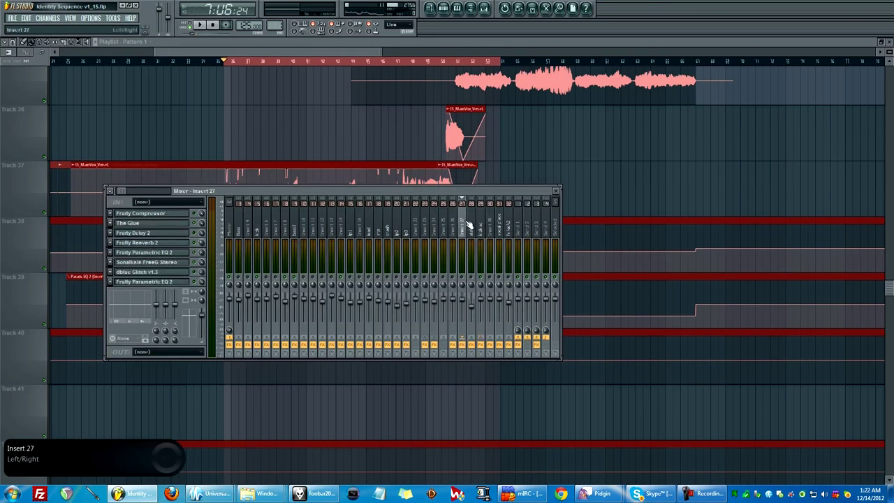
{"action": "scroll", "coordinate": [468, 224], "scroll_direction": "down", "scroll_amount": 8}
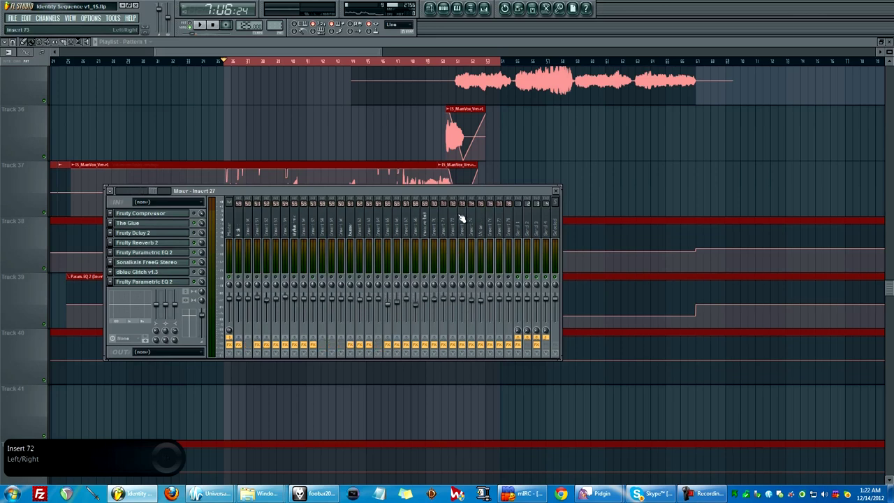
{"action": "key", "text": "F9"}
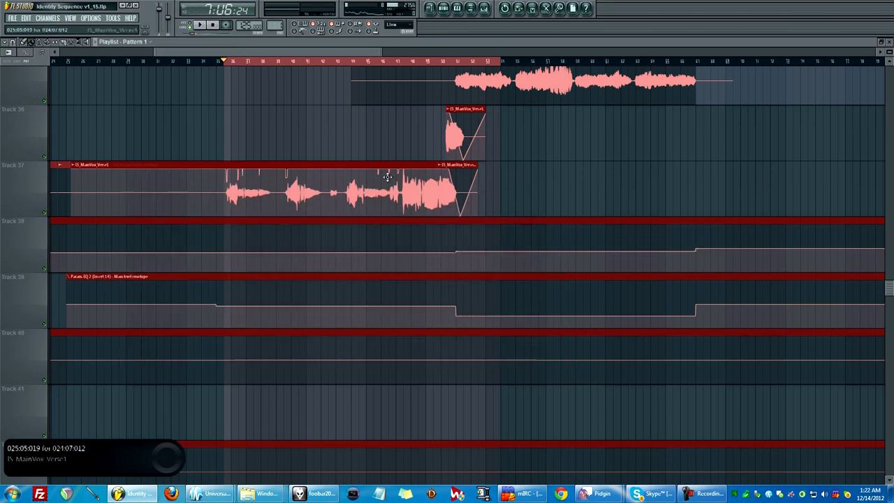
{"action": "left_click", "coordinate": [69, 18]}
{"action": "left_click", "coordinate": [84, 69]}
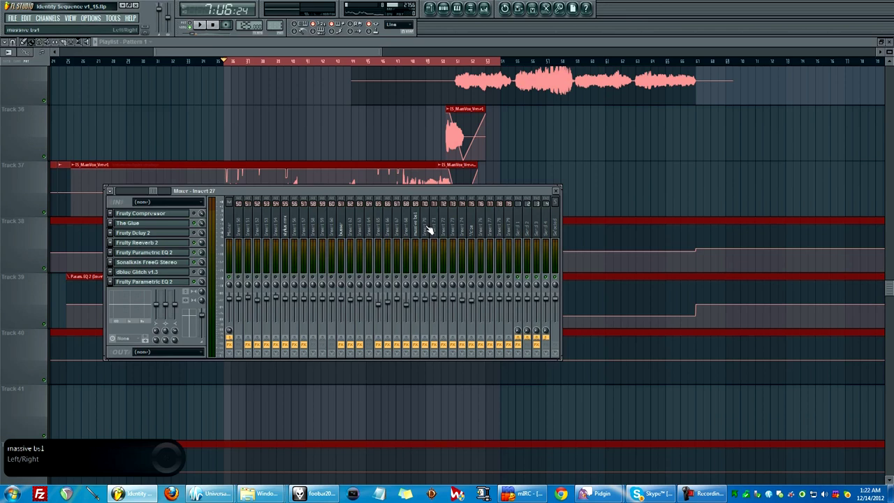
{"action": "key", "text": "space"}
{"action": "left_click", "coordinate": [463, 220]}
{"action": "scroll", "coordinate": [419, 266], "scroll_direction": "down", "scroll_amount": 2}
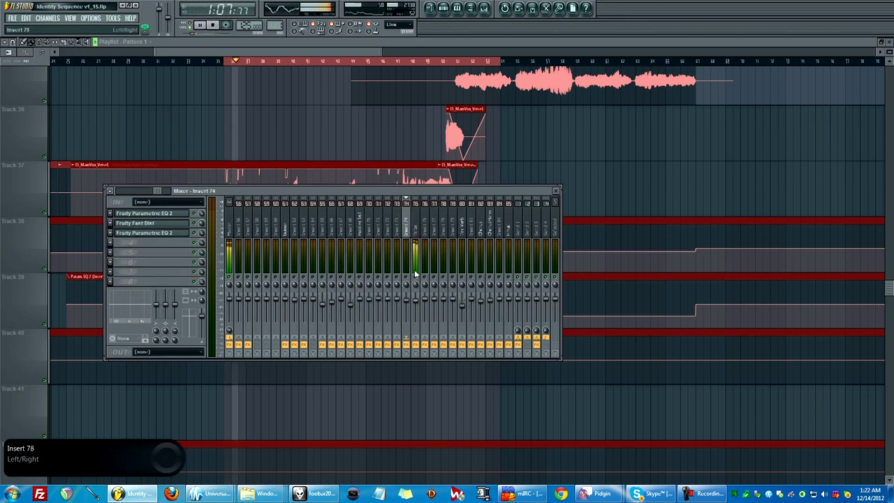
{"action": "left_click", "coordinate": [414, 225]}
{"action": "scroll", "coordinate": [391, 219], "scroll_direction": "down", "scroll_amount": 3}
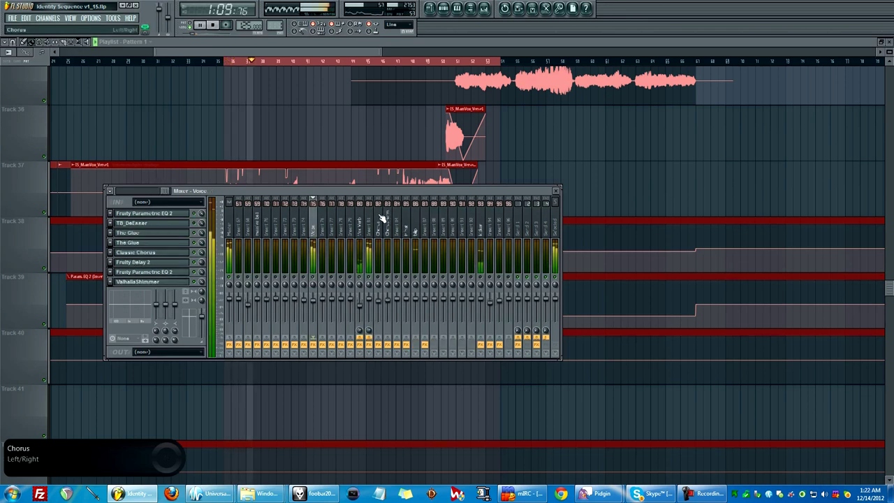
{"action": "scroll", "coordinate": [383, 219], "scroll_direction": "up", "scroll_amount": 1}
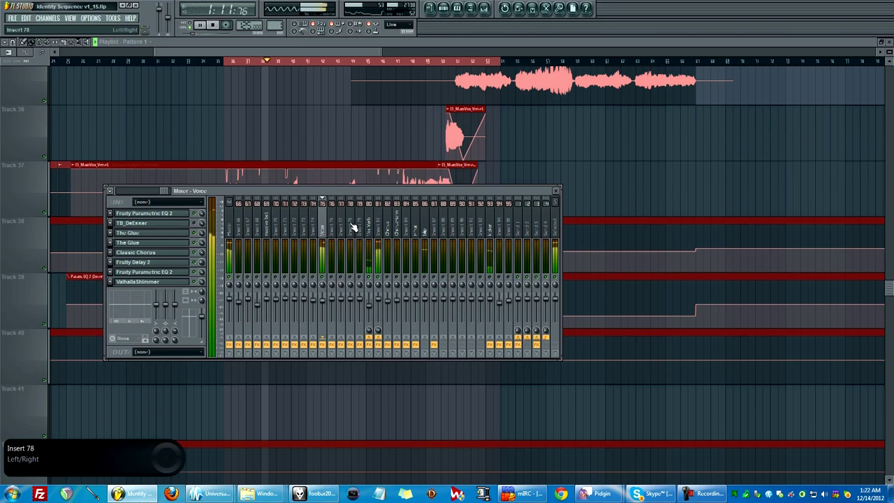
{"action": "key", "text": "space"}
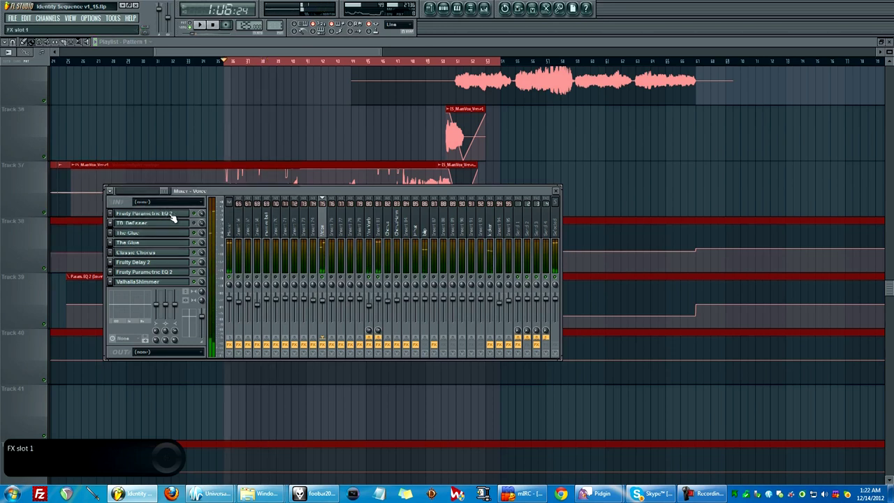
{"action": "left_click", "coordinate": [173, 218]}
{"action": "left_click", "coordinate": [293, 103]}
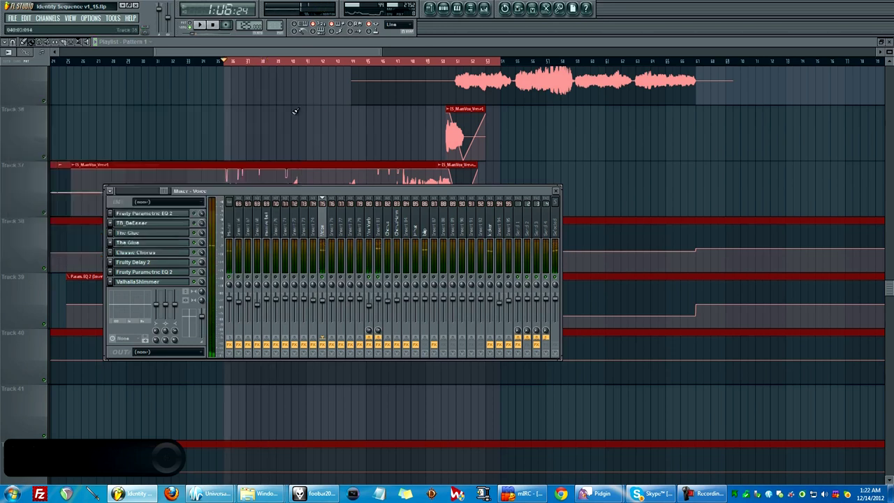
{"action": "left_click", "coordinate": [169, 272]}
{"action": "left_click_drag", "start_coordinate": [169, 267], "coordinate": [181, 276]}
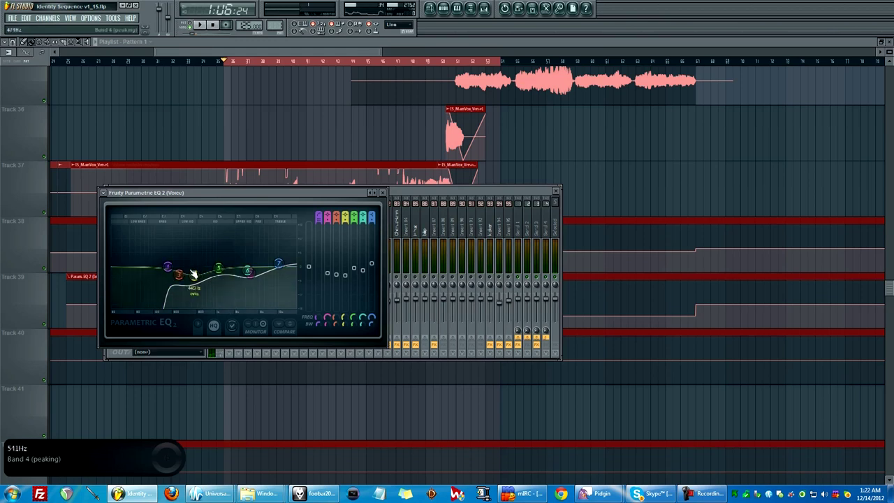
{"action": "left_click", "coordinate": [385, 193]}
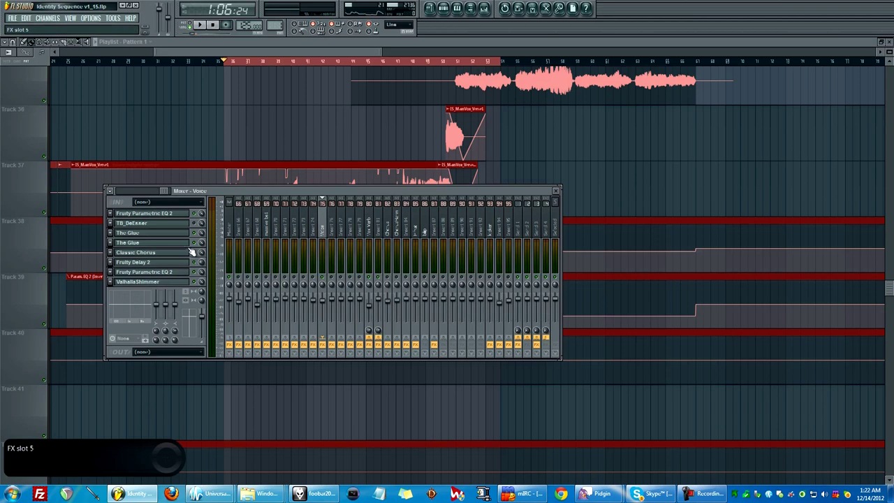
{"action": "left_click", "coordinate": [371, 220]}
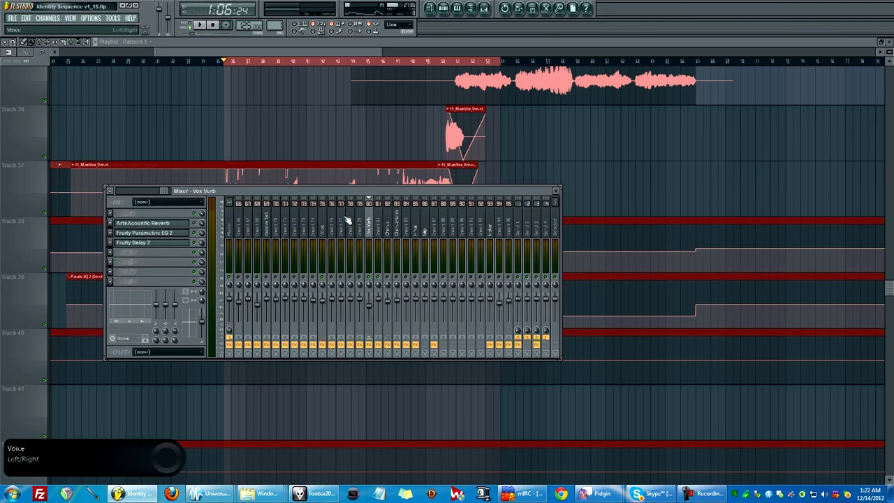
{"action": "left_click", "coordinate": [382, 227]}
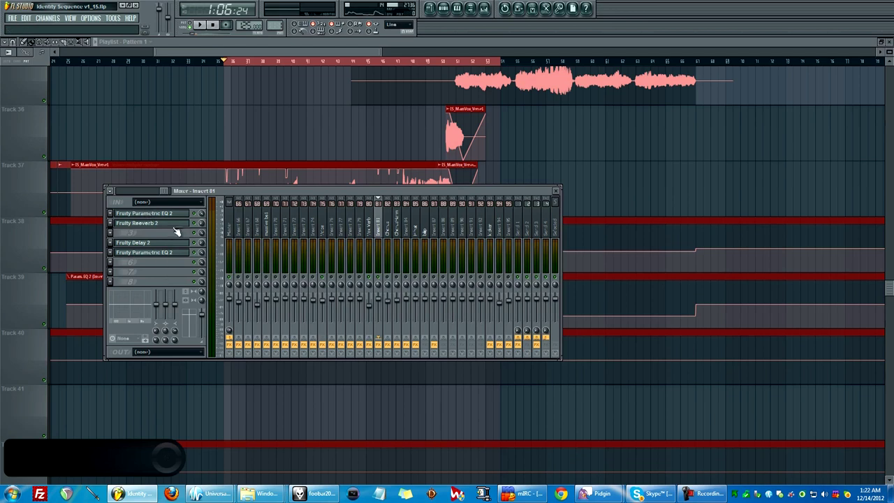
{"action": "left_click", "coordinate": [178, 215]}
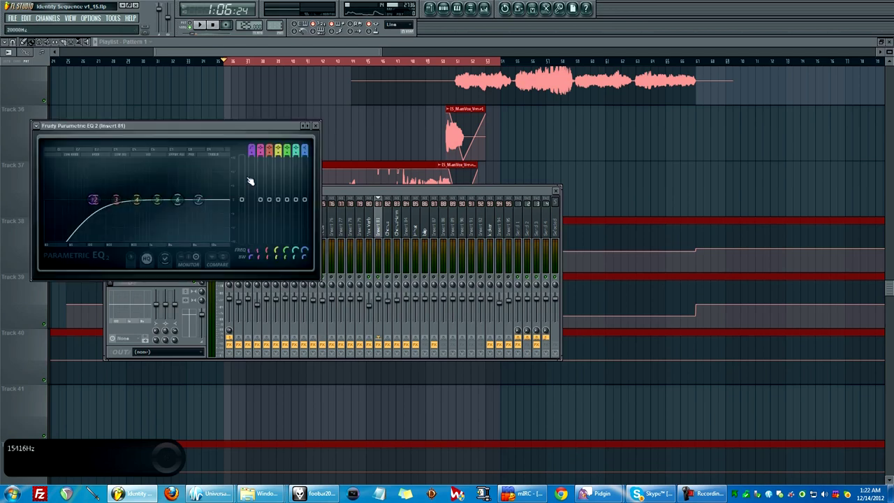
{"action": "left_click", "coordinate": [316, 126]}
{"action": "left_click", "coordinate": [131, 262]}
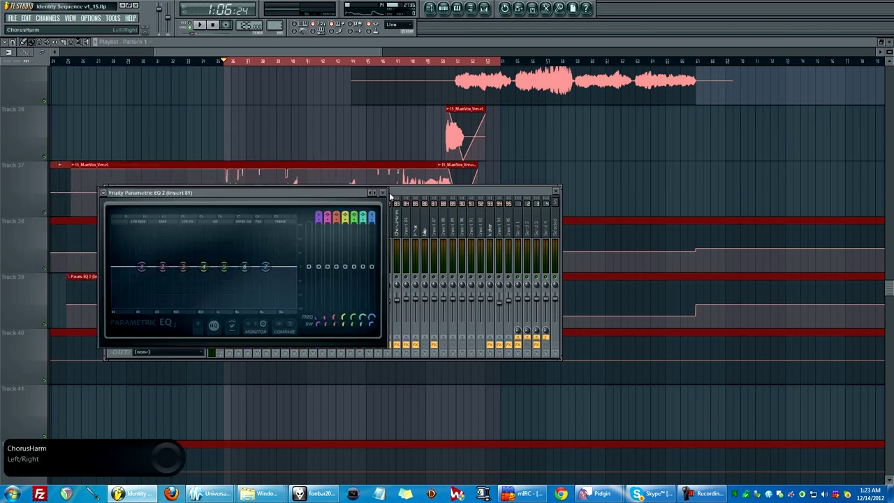
{"action": "right_click", "coordinate": [310, 268]}
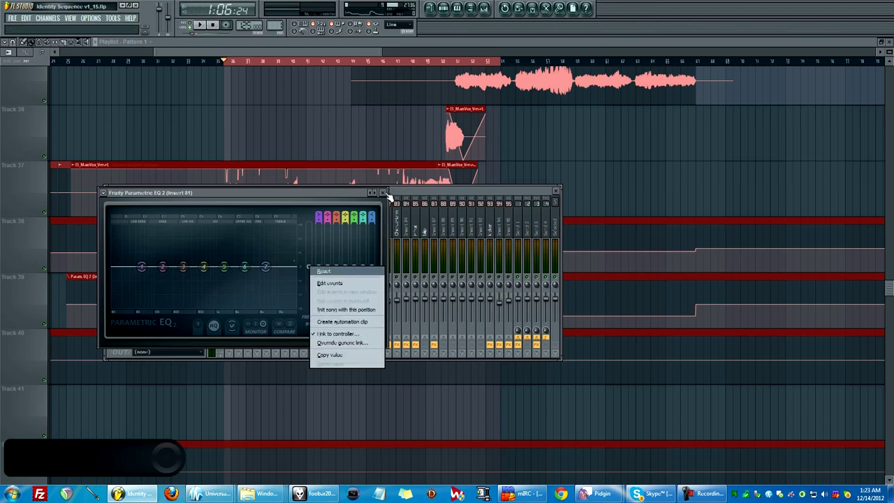
{"action": "left_click", "coordinate": [384, 192]}
{"action": "key", "text": "F9"}
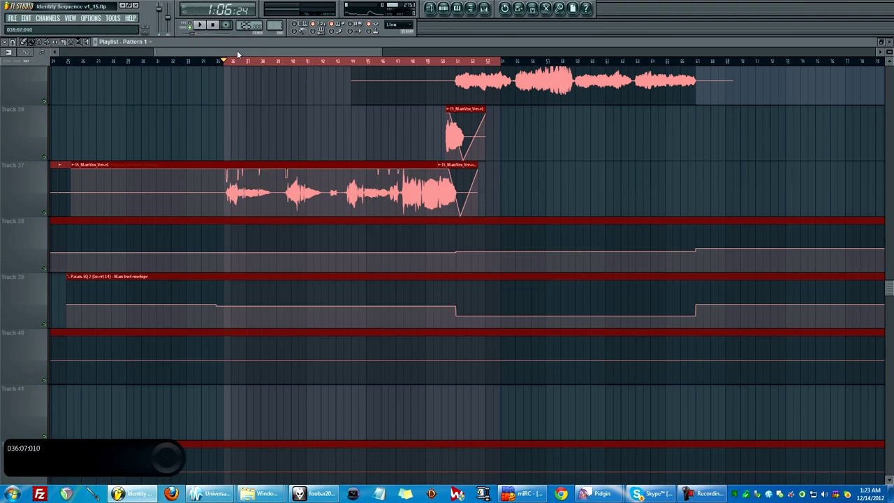
Play a short preview of the vocal section
{"action": "scroll", "coordinate": [239, 140], "scroll_direction": "up", "scroll_amount": 3}
{"action": "scroll", "coordinate": [262, 149], "scroll_direction": "down", "scroll_amount": 4}
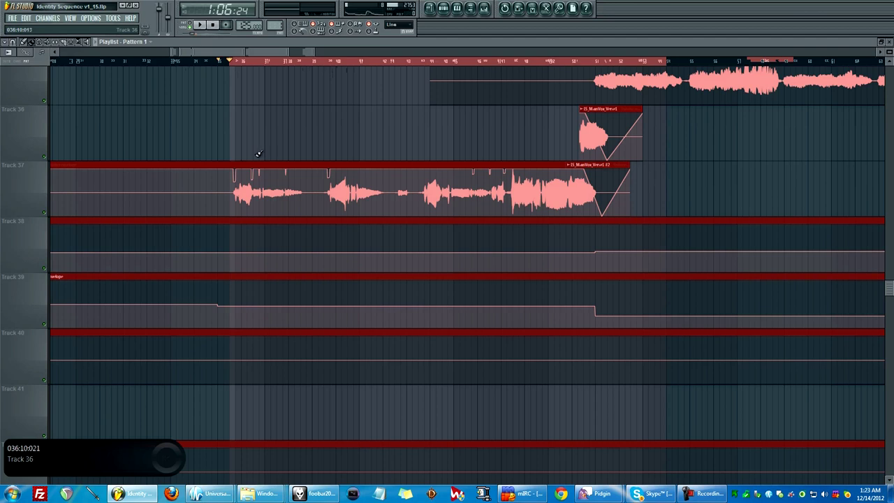
{"action": "key", "text": "space"}
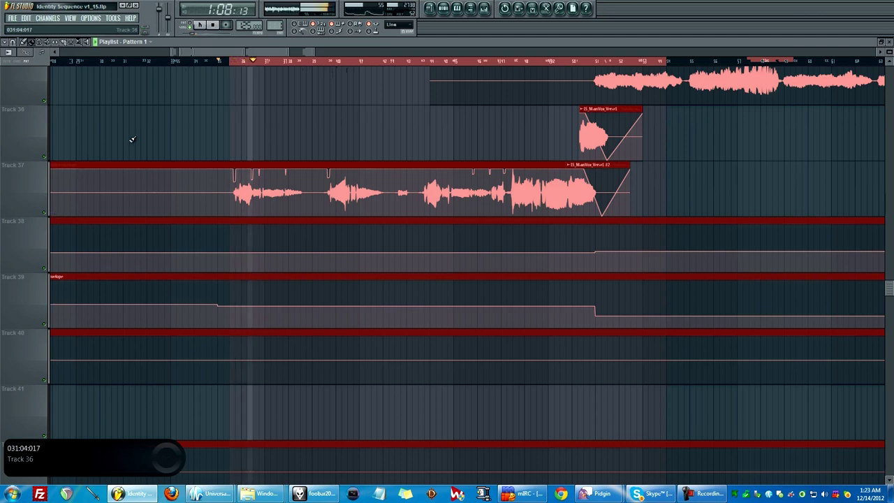
{"action": "key", "text": "space"}
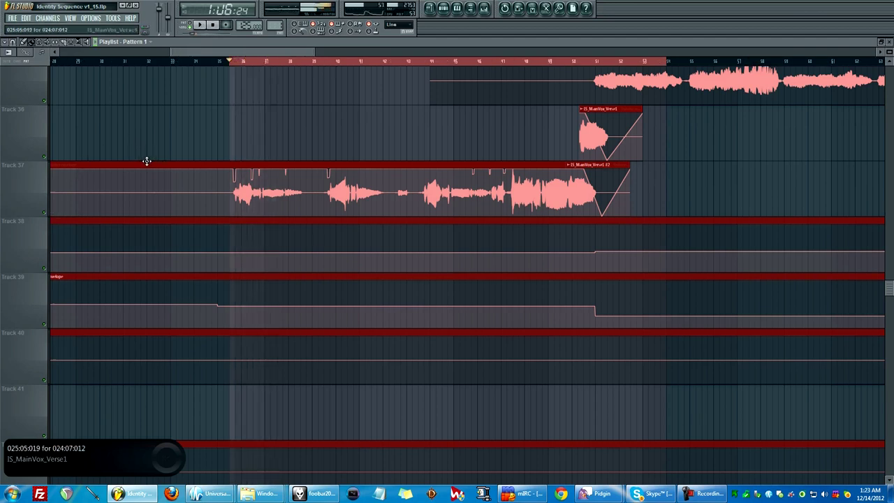
Move IS_MainVox_Verse1 up onto Track 36 and toggle Track 37's mute off and on
{"action": "left_click", "coordinate": [265, 158]}
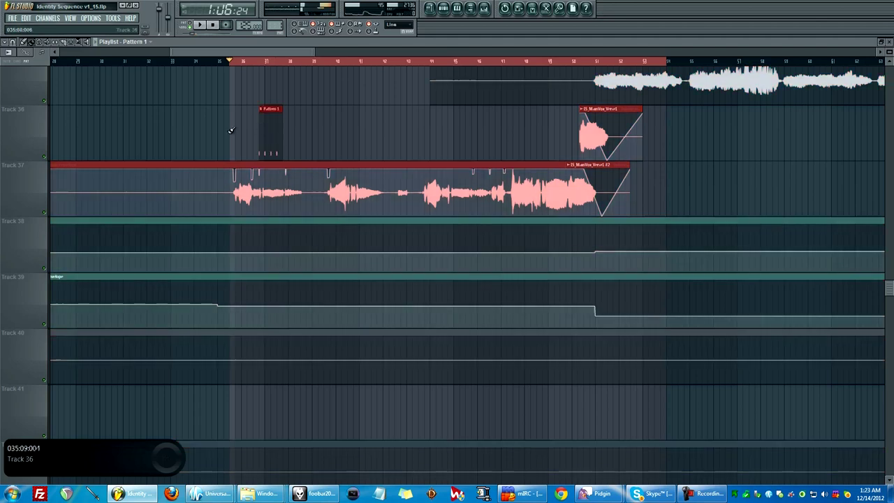
{"action": "left_click_drag", "start_coordinate": [259, 160], "coordinate": [244, 113]}
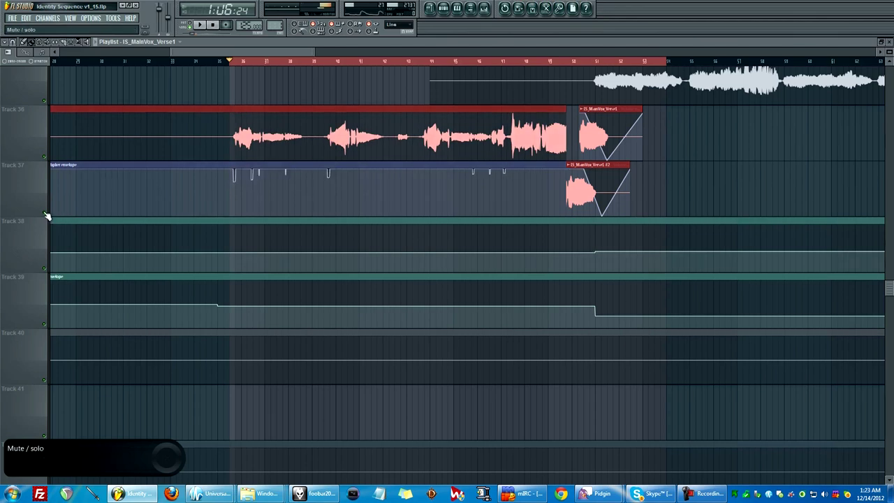
{"action": "left_click", "coordinate": [45, 213]}
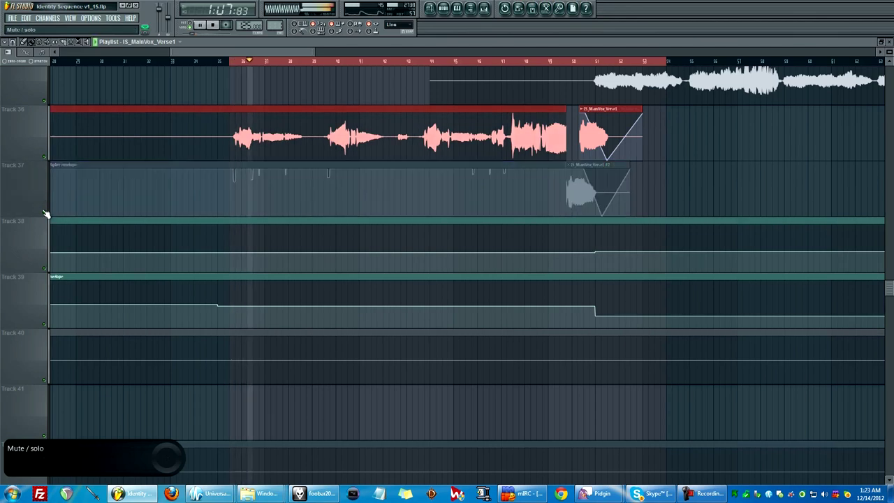
{"action": "left_click", "coordinate": [45, 213]}
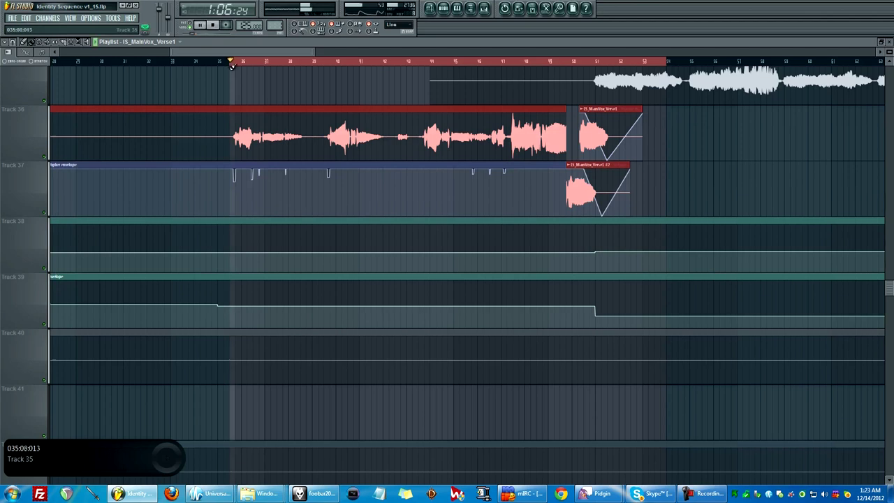
{"action": "key", "text": "space"}
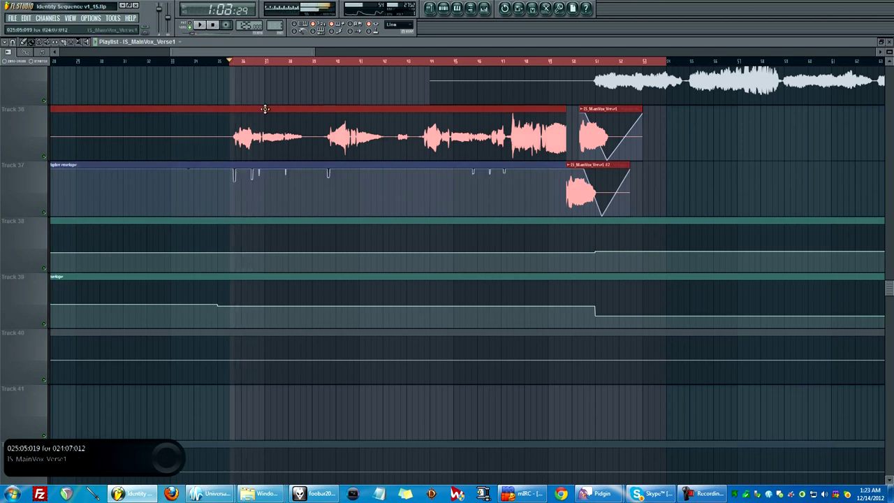
Move the IS_MainVox_Verse1 clip back to Track 37
{"action": "scroll", "coordinate": [331, 194], "scroll_direction": "up", "scroll_amount": 2}
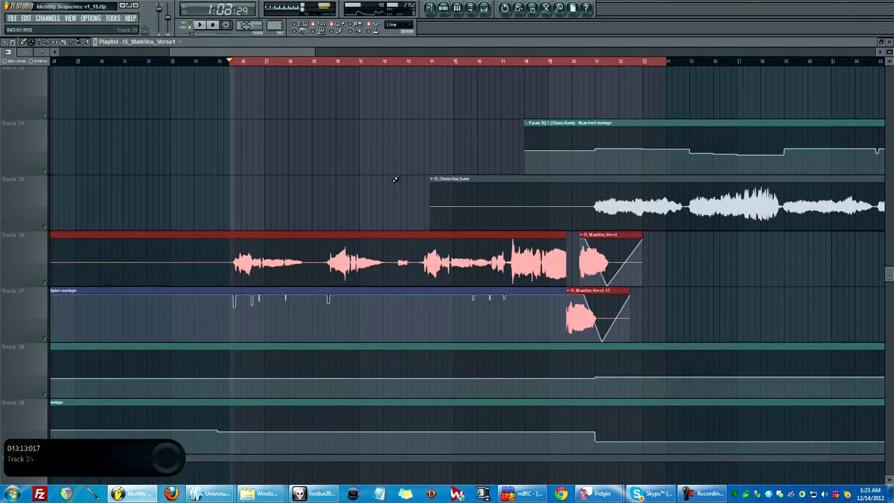
{"action": "scroll", "coordinate": [294, 193], "scroll_direction": "down", "scroll_amount": 1}
{"action": "left_click_drag", "start_coordinate": [237, 180], "coordinate": [238, 235]}
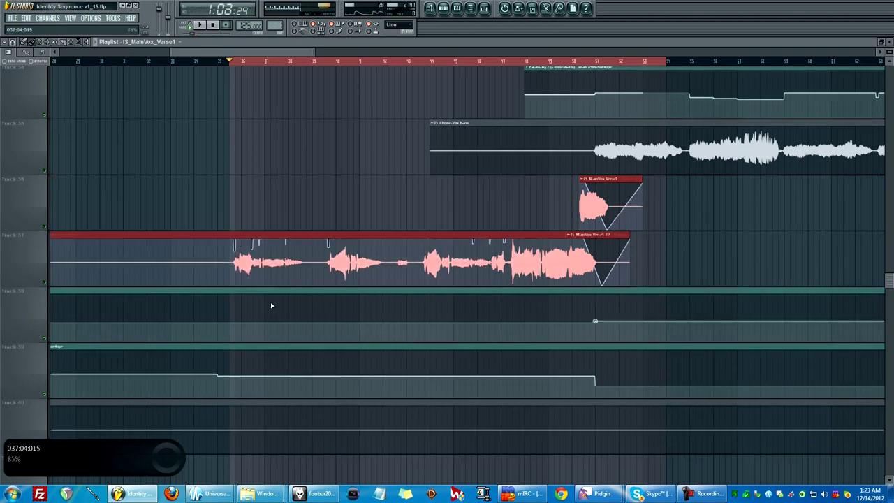
Scroll through the playlist, then show the Mixer and close it again
{"action": "scroll", "coordinate": [283, 287], "scroll_direction": "down", "scroll_amount": 6}
{"action": "scroll", "coordinate": [316, 259], "scroll_direction": "down", "scroll_amount": 2}
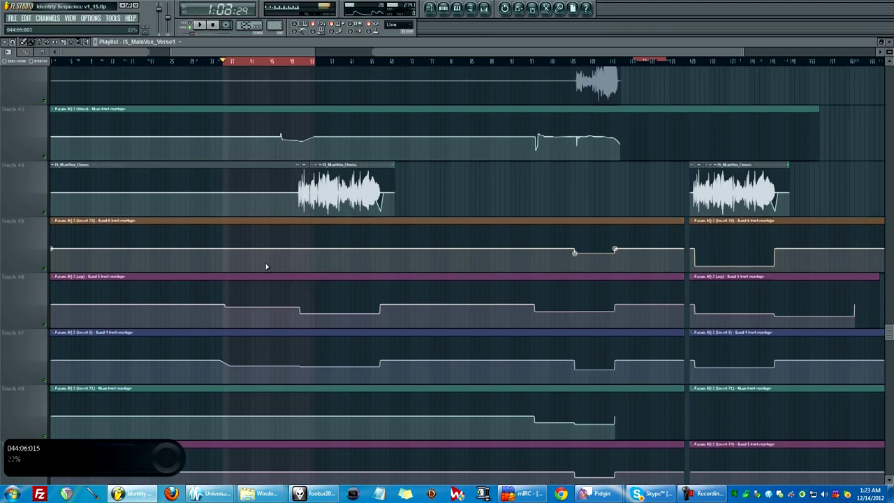
{"action": "scroll", "coordinate": [266, 262], "scroll_direction": "down", "scroll_amount": 6}
{"action": "scroll", "coordinate": [269, 256], "scroll_direction": "up", "scroll_amount": 3}
{"action": "scroll", "coordinate": [242, 226], "scroll_direction": "down", "scroll_amount": 3}
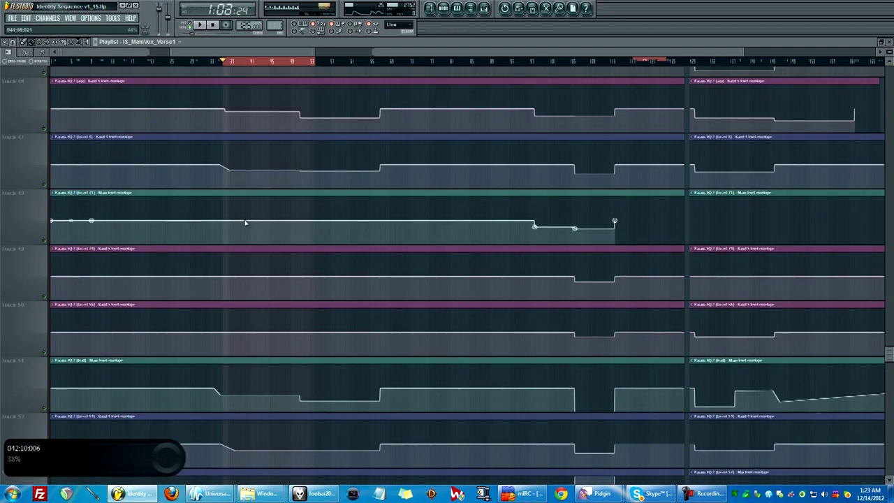
{"action": "scroll", "coordinate": [237, 217], "scroll_direction": "up", "scroll_amount": 3}
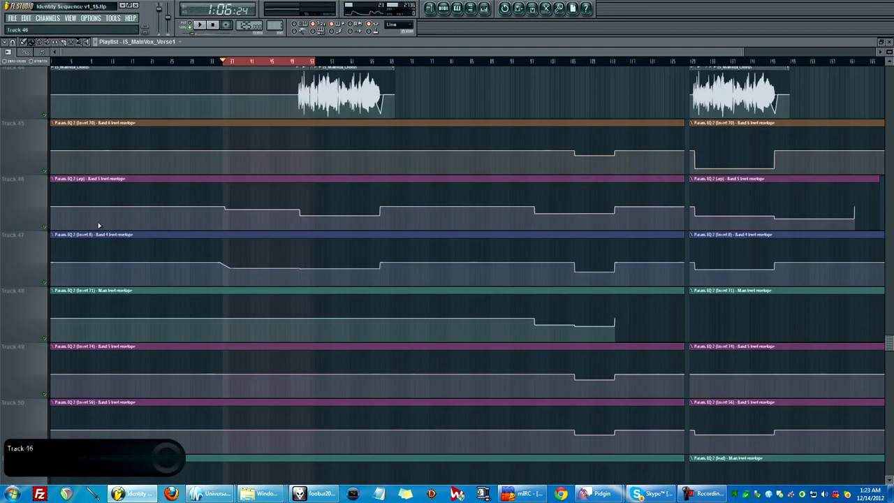
{"action": "left_click", "coordinate": [71, 18]}
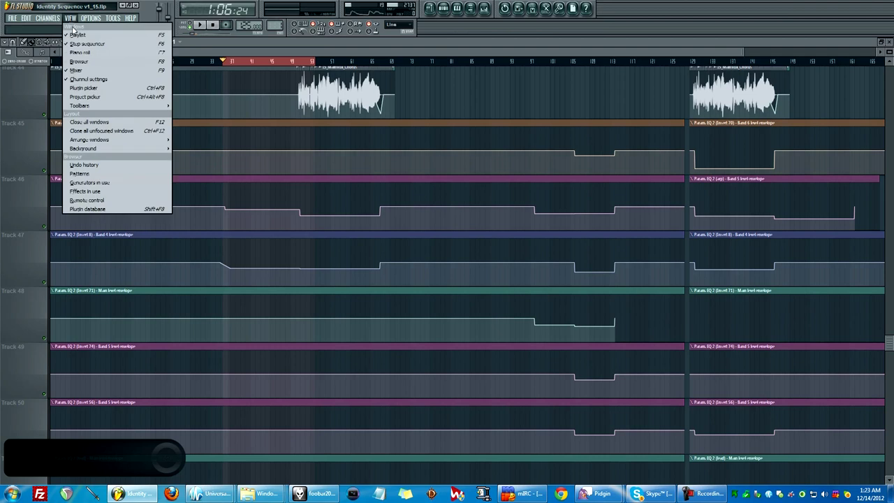
{"action": "left_click", "coordinate": [77, 70]}
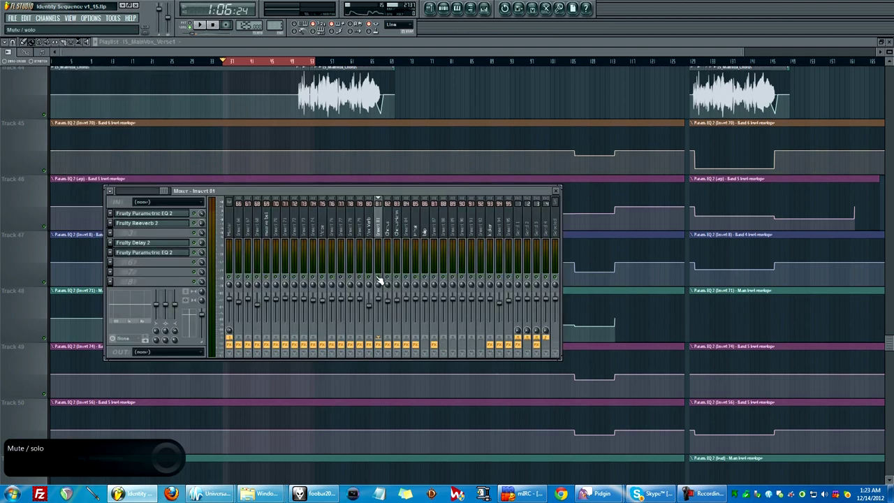
{"action": "left_click", "coordinate": [236, 50]}
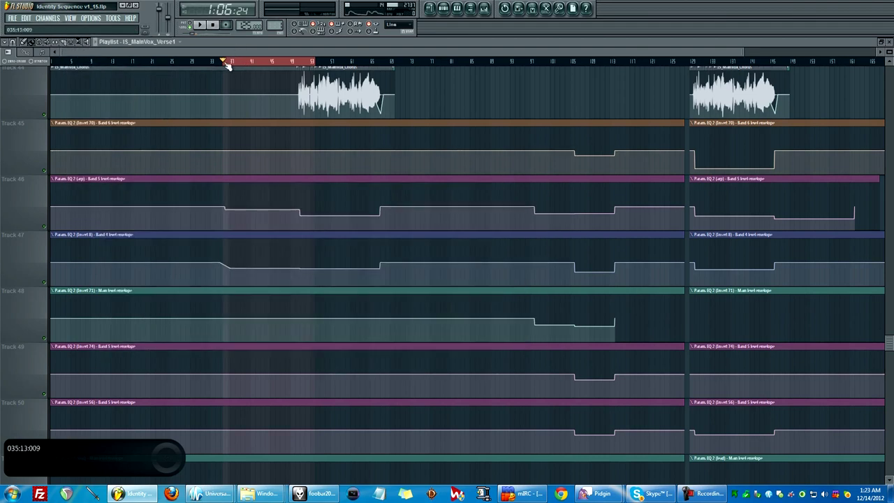
Clear the ruler's time selection and play the song through the arrangement
{"action": "left_click", "coordinate": [227, 63]}
{"action": "key", "text": "space"}
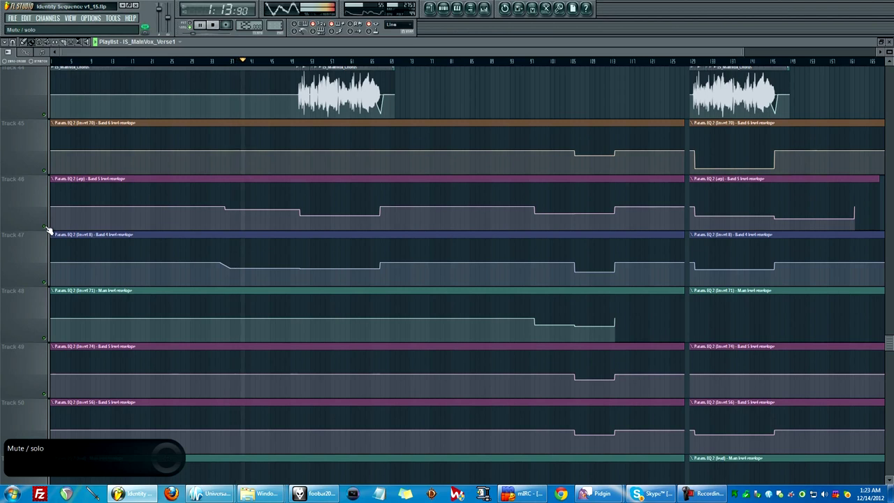
{"action": "scroll", "coordinate": [46, 230], "scroll_direction": "down", "scroll_amount": 3}
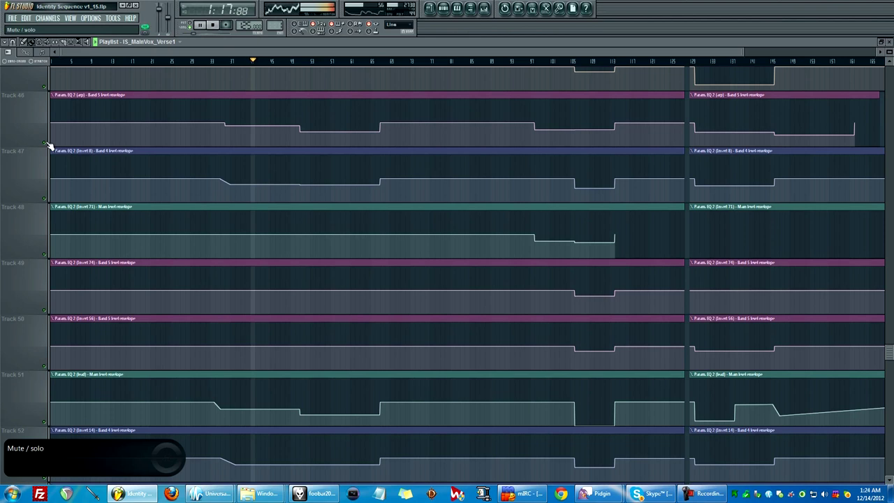
Stop playback and mute automation Tracks 46 through 56
{"action": "key", "text": "space"}
{"action": "left_click", "coordinate": [46, 144]}
{"action": "left_click", "coordinate": [45, 200]}
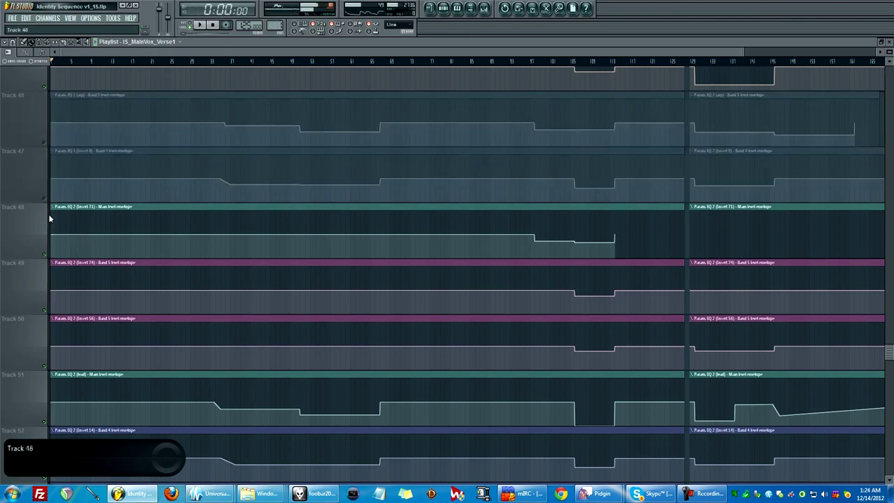
{"action": "left_click", "coordinate": [47, 256]}
{"action": "left_click", "coordinate": [46, 310]}
{"action": "scroll", "coordinate": [42, 300], "scroll_direction": "down", "scroll_amount": 3}
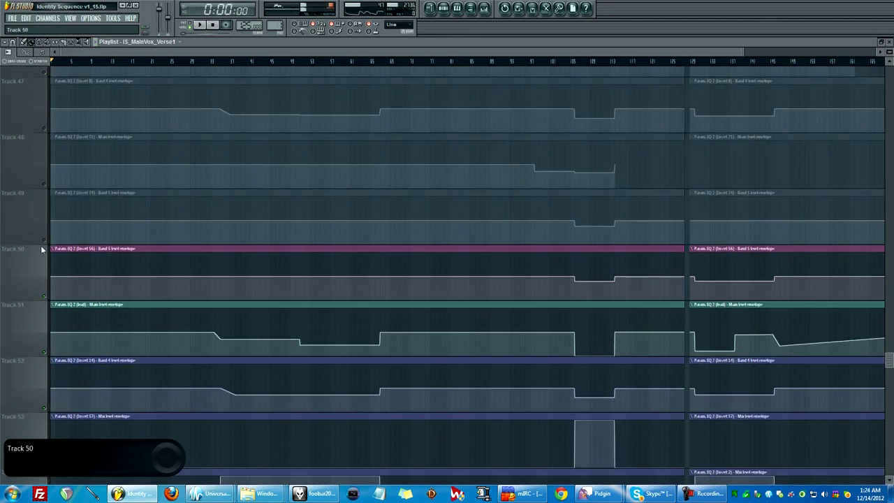
{"action": "left_click", "coordinate": [47, 297]}
{"action": "left_click", "coordinate": [44, 352]}
{"action": "scroll", "coordinate": [46, 336], "scroll_direction": "down", "scroll_amount": 4}
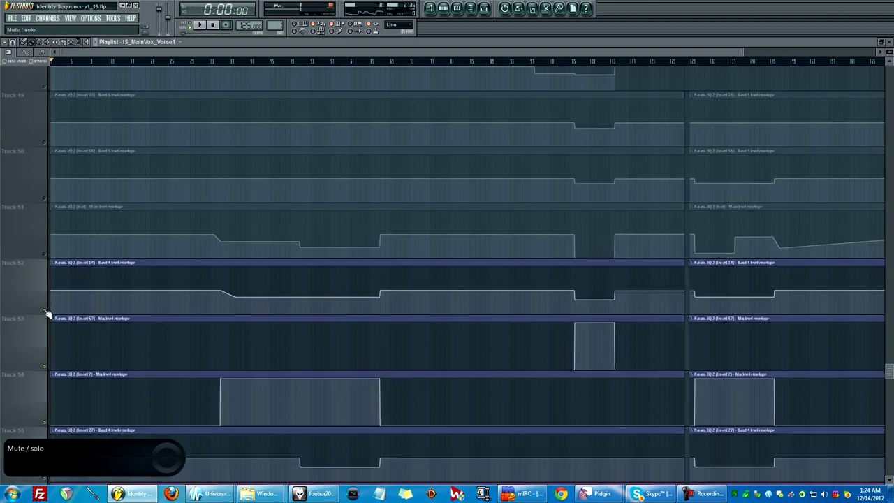
{"action": "left_click", "coordinate": [46, 308]}
{"action": "left_click", "coordinate": [46, 364]}
{"action": "scroll", "coordinate": [43, 338], "scroll_direction": "down", "scroll_amount": 4}
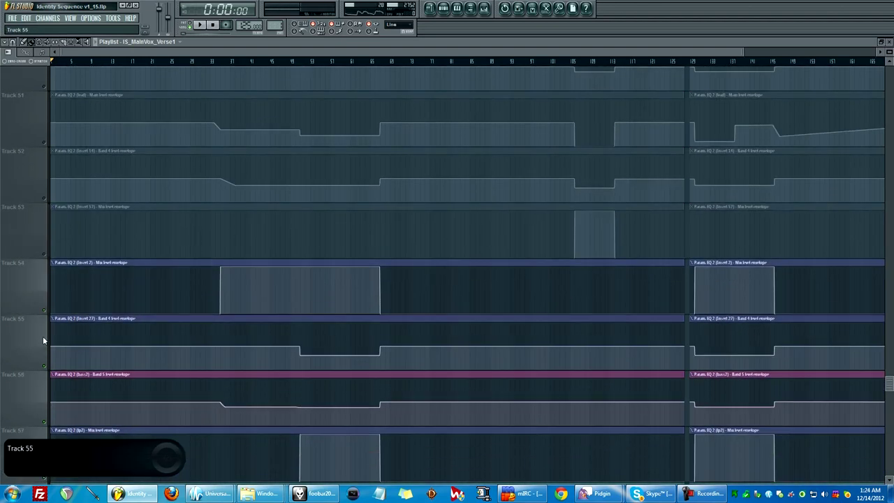
{"action": "left_click", "coordinate": [46, 311]}
{"action": "left_click", "coordinate": [46, 366]}
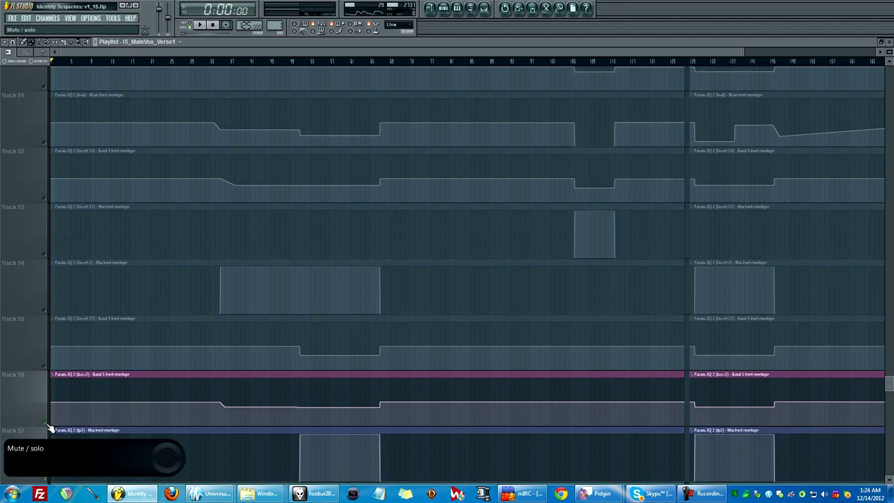
{"action": "left_click", "coordinate": [45, 422]}
Mute Tracks 57 through 66 and move the song position to bar 37
{"action": "scroll", "coordinate": [43, 406], "scroll_direction": "down", "scroll_amount": 4}
{"action": "left_click", "coordinate": [45, 325]}
{"action": "left_click", "coordinate": [46, 381]}
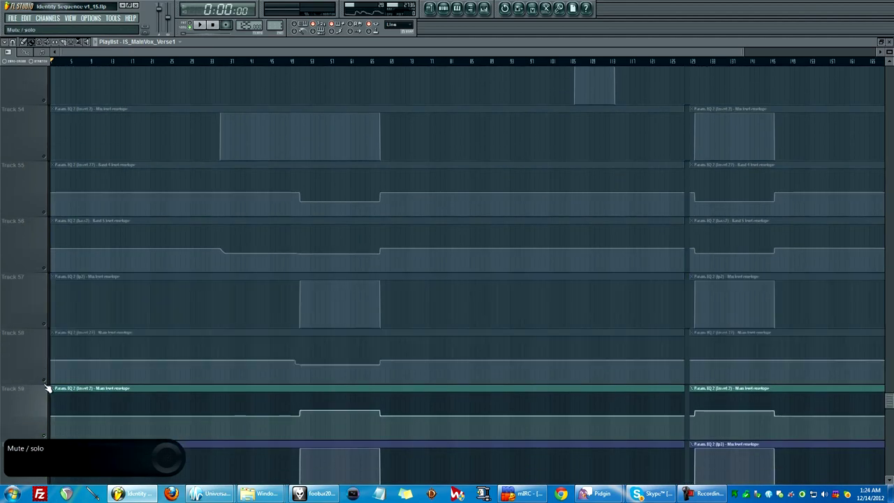
{"action": "scroll", "coordinate": [46, 370], "scroll_direction": "down", "scroll_amount": 4}
{"action": "left_click", "coordinate": [46, 269]}
{"action": "left_click", "coordinate": [47, 325]}
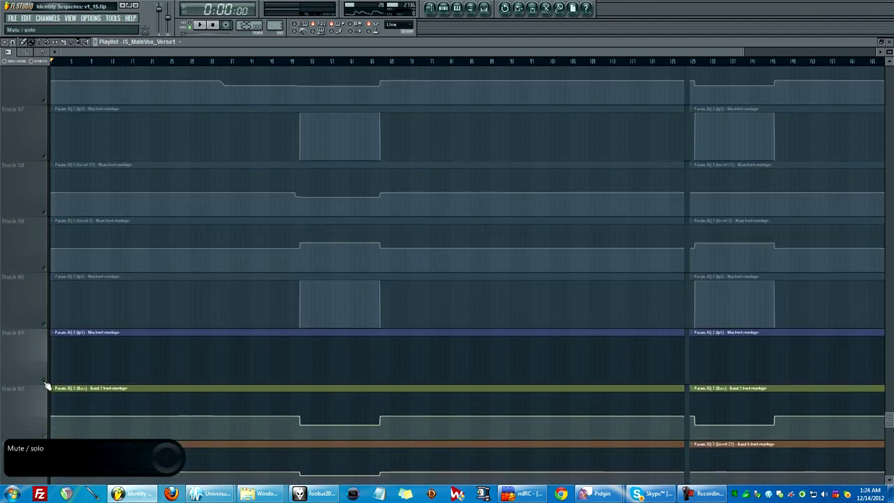
{"action": "left_click", "coordinate": [46, 380]}
{"action": "scroll", "coordinate": [45, 364], "scroll_direction": "down", "scroll_amount": 4}
{"action": "left_click", "coordinate": [44, 325]}
{"action": "left_click", "coordinate": [44, 380]}
{"action": "scroll", "coordinate": [43, 349], "scroll_direction": "down", "scroll_amount": 4}
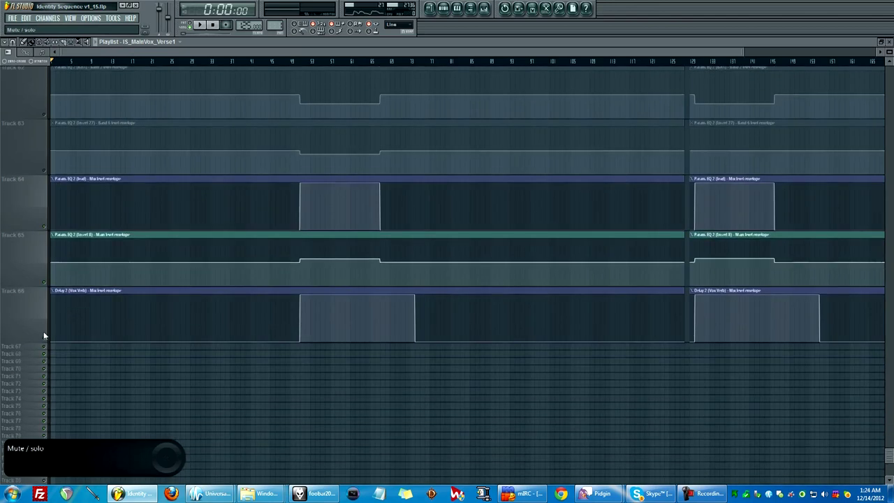
{"action": "left_click", "coordinate": [44, 222]}
{"action": "left_click", "coordinate": [44, 277]}
{"action": "left_click", "coordinate": [45, 332]}
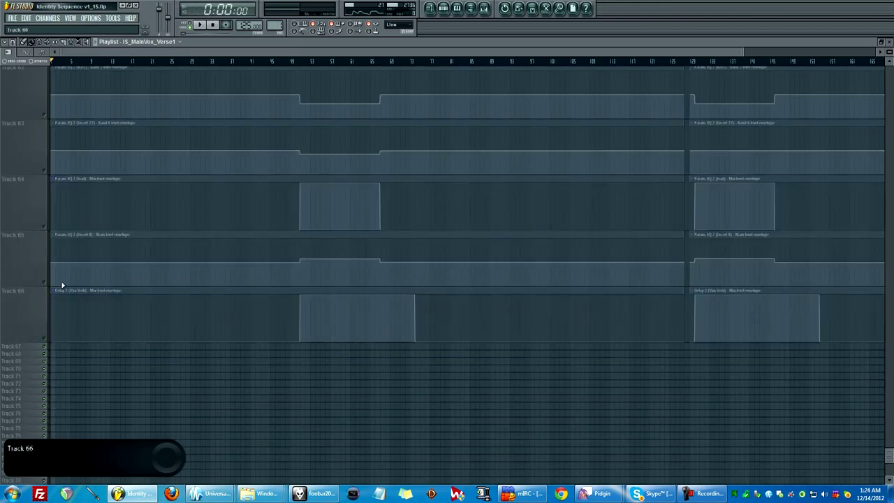
{"action": "left_click", "coordinate": [236, 63]}
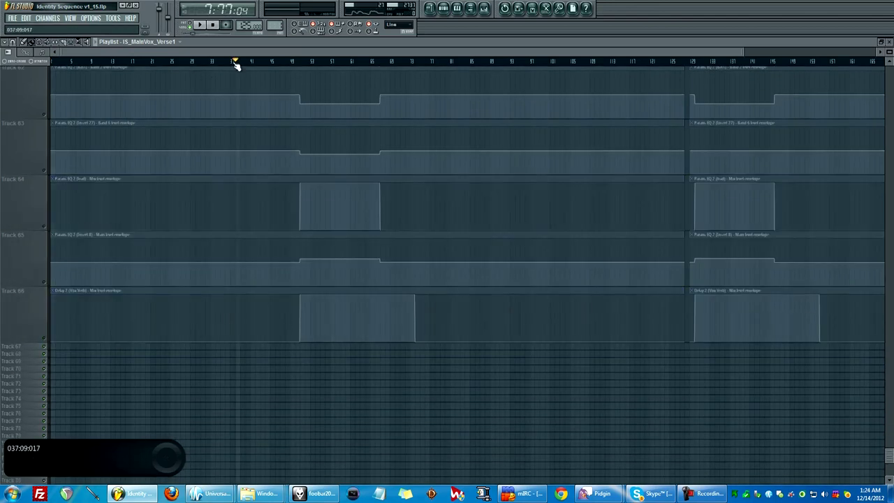
Move the song position back a few bars and scroll the playlist while the muted-track mix plays
{"action": "left_click", "coordinate": [183, 62]}
{"action": "scroll", "coordinate": [234, 175], "scroll_direction": "up", "scroll_amount": 4}
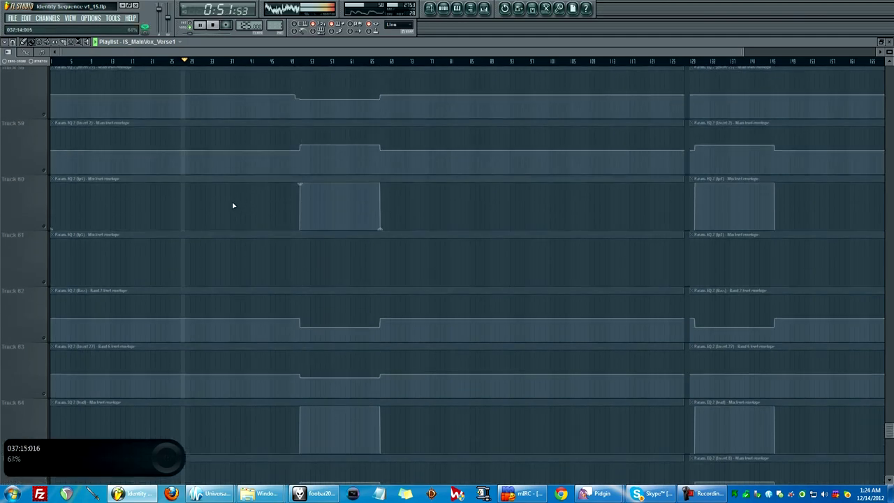
{"action": "scroll", "coordinate": [234, 205], "scroll_direction": "up", "scroll_amount": 5}
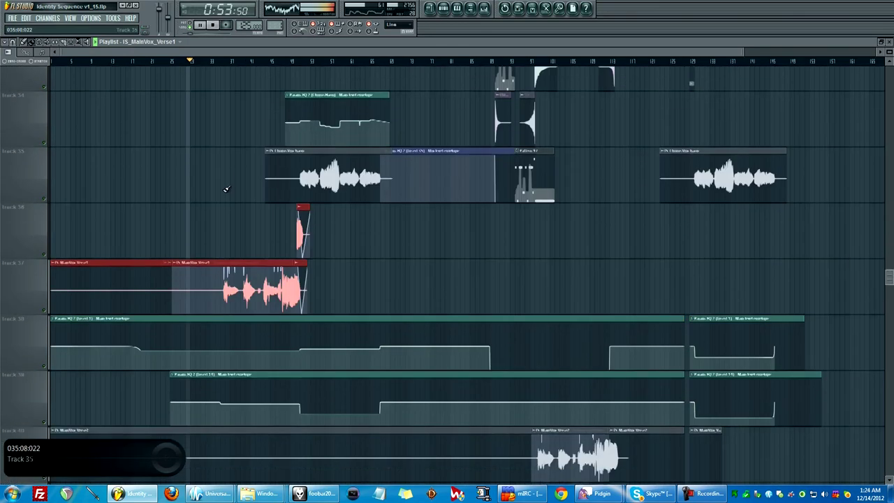
{"action": "scroll", "coordinate": [226, 189], "scroll_direction": "up", "scroll_amount": 20}
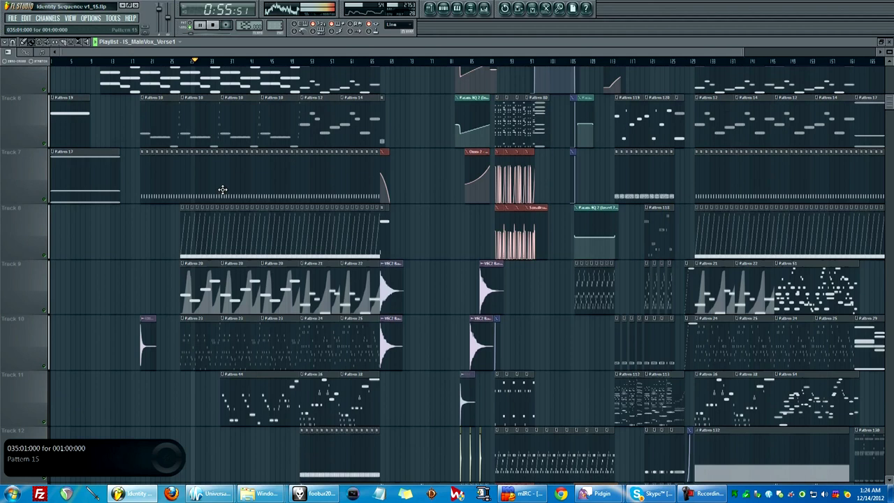
{"action": "scroll", "coordinate": [222, 189], "scroll_direction": "down", "scroll_amount": 3}
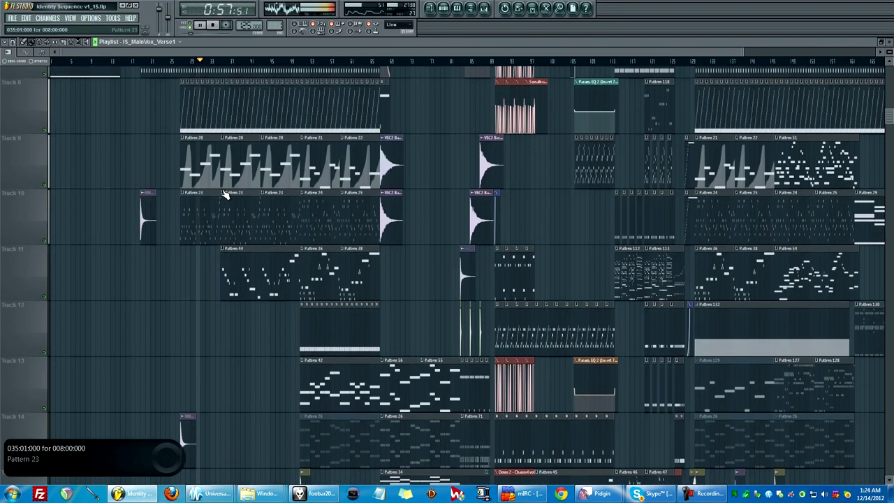
{"action": "scroll", "coordinate": [224, 193], "scroll_direction": "down", "scroll_amount": 5}
{"action": "scroll", "coordinate": [226, 189], "scroll_direction": "up", "scroll_amount": 2}
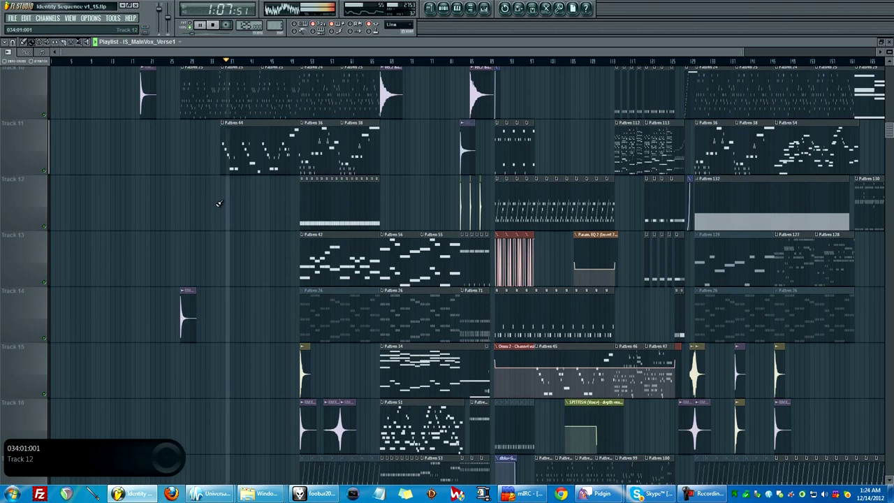
{"action": "scroll", "coordinate": [216, 199], "scroll_direction": "down", "scroll_amount": 10}
{"action": "scroll", "coordinate": [149, 194], "scroll_direction": "down", "scroll_amount": 12}
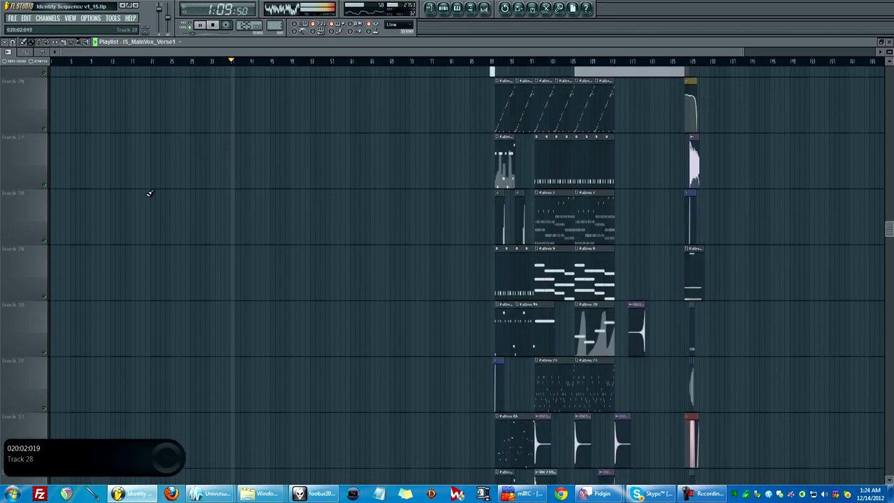
Stop playback and unmute all tracks from Track 46's mute-switch menu
{"action": "key", "text": "space"}
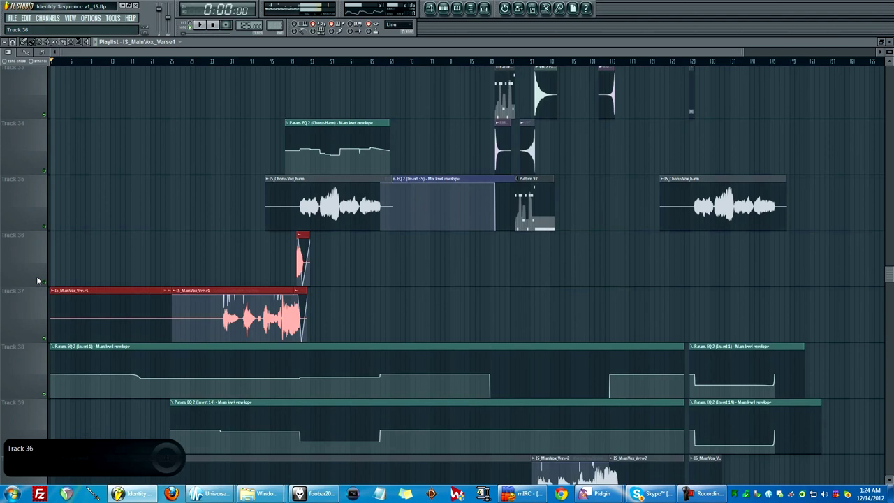
{"action": "scroll", "coordinate": [42, 322], "scroll_direction": "down", "scroll_amount": 4}
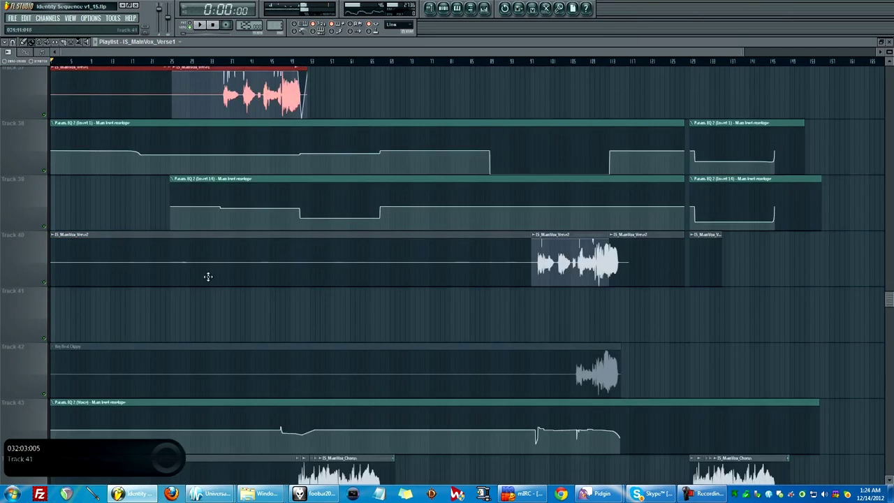
{"action": "scroll", "coordinate": [153, 280], "scroll_direction": "down", "scroll_amount": 3}
{"action": "scroll", "coordinate": [152, 280], "scroll_direction": "down", "scroll_amount": 1}
{"action": "scroll", "coordinate": [93, 265], "scroll_direction": "down", "scroll_amount": 2}
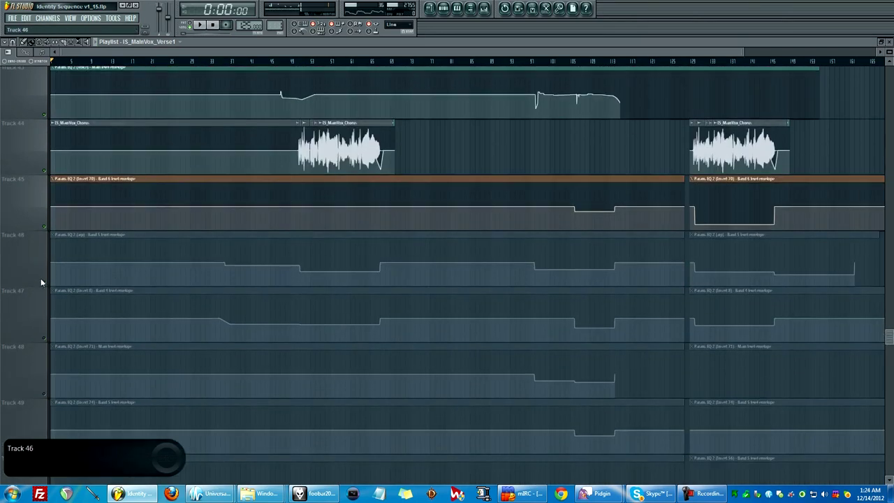
{"action": "right_click", "coordinate": [41, 283]}
{"action": "left_click", "coordinate": [27, 281]}
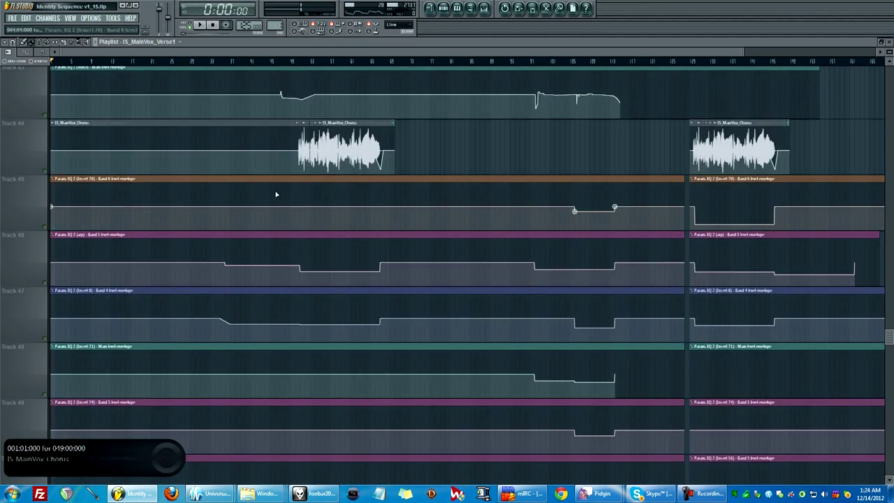
{"action": "scroll", "coordinate": [234, 226], "scroll_direction": "up", "scroll_amount": 2}
{"action": "scroll", "coordinate": [234, 226], "scroll_direction": "down", "scroll_amount": 3}
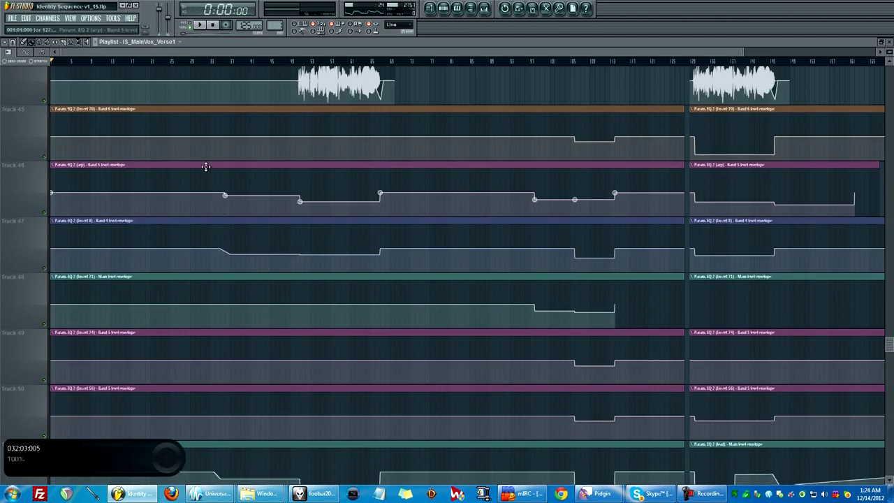
{"action": "left_click", "coordinate": [71, 19]}
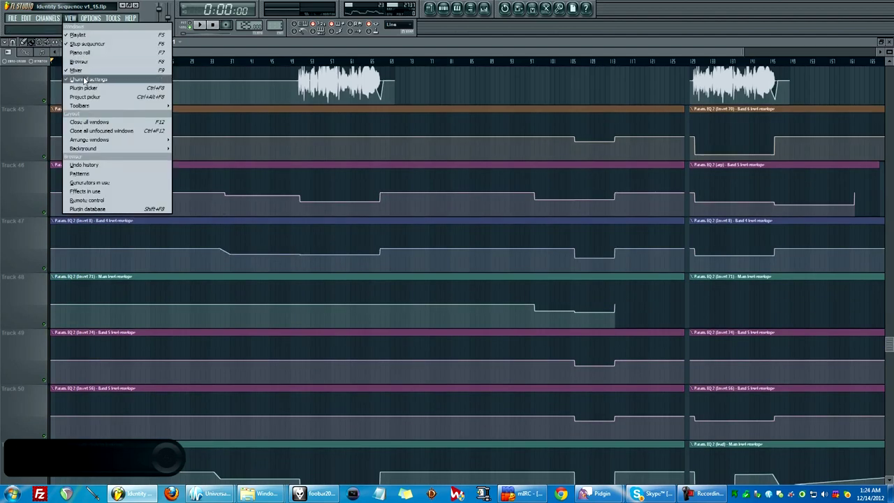
{"action": "left_click", "coordinate": [76, 74]}
{"action": "left_click", "coordinate": [270, 225]}
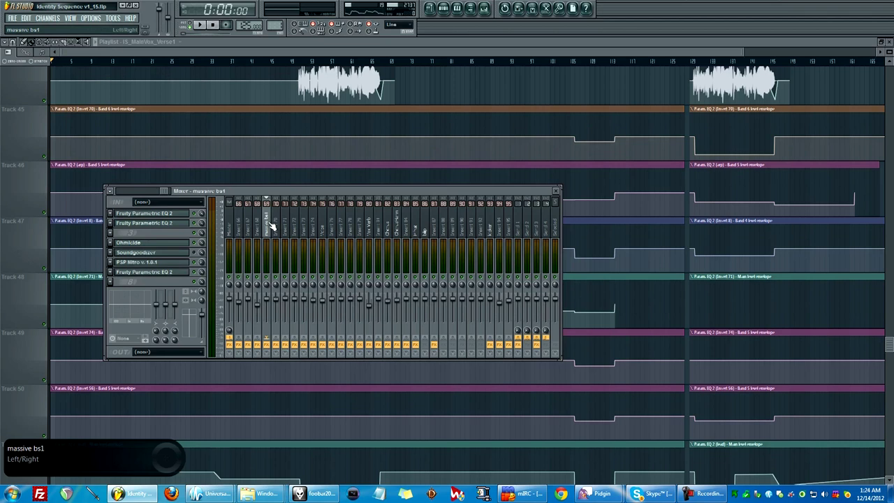
{"action": "scroll", "coordinate": [277, 225], "scroll_direction": "left", "scroll_amount": 12}
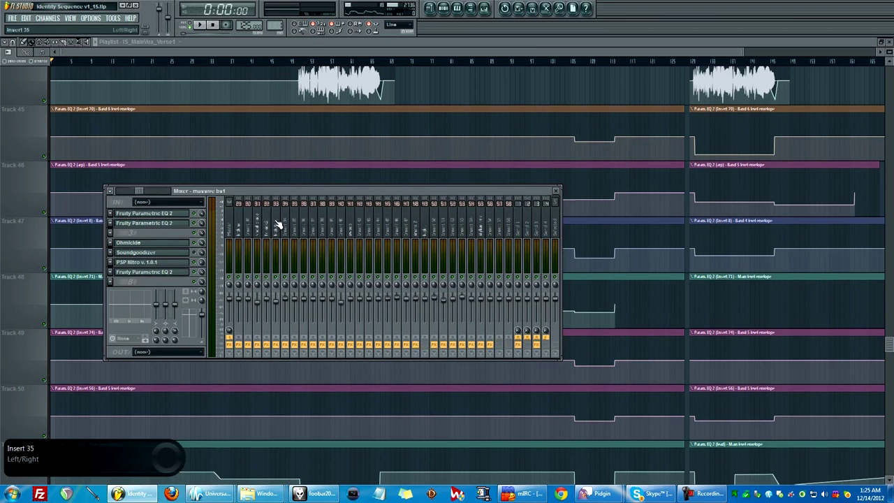
{"action": "scroll", "coordinate": [278, 225], "scroll_direction": "left", "scroll_amount": 3}
{"action": "left_click_drag", "start_coordinate": [217, 63], "coordinate": [349, 64]}
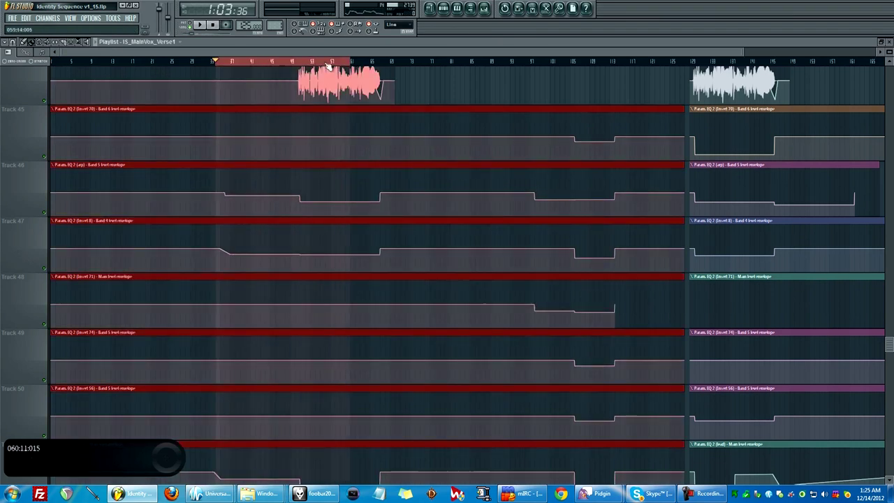
{"action": "left_click", "coordinate": [70, 18]}
{"action": "left_click", "coordinate": [77, 66]}
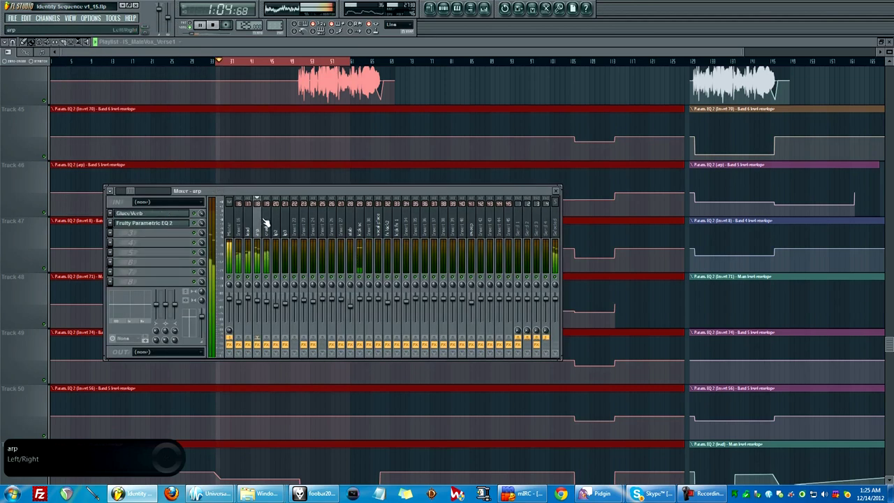
{"action": "left_click", "coordinate": [349, 265]}
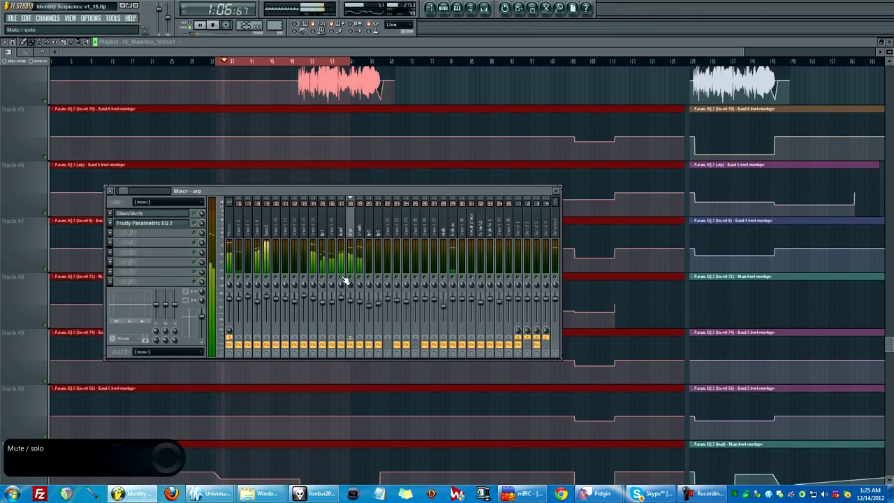
{"action": "left_click", "coordinate": [202, 61]}
{"action": "left_click", "coordinate": [71, 19]}
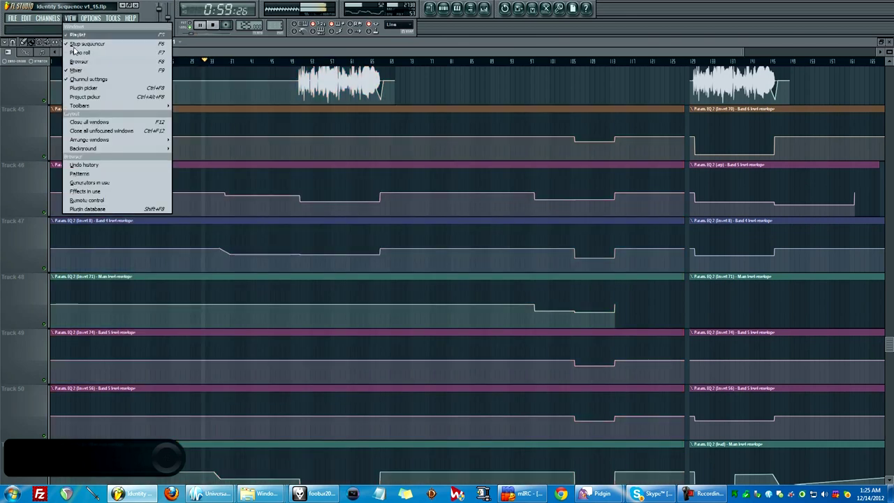
{"action": "left_click", "coordinate": [84, 35]}
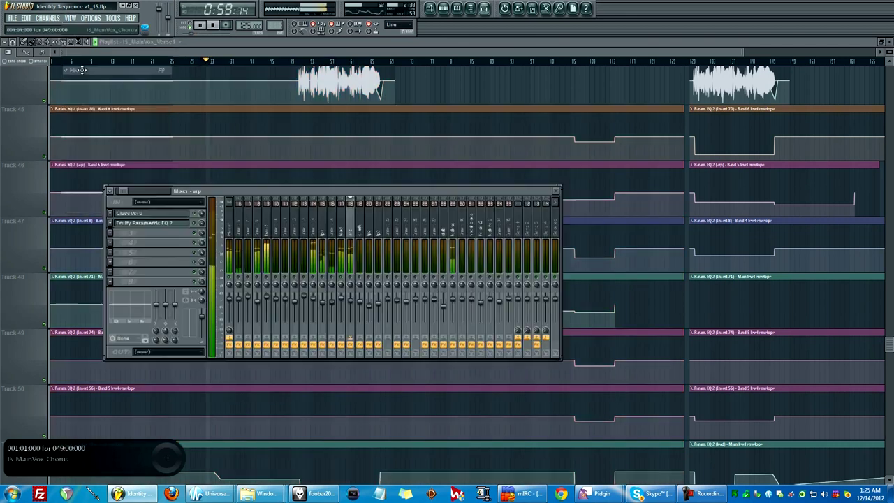
{"action": "left_click", "coordinate": [345, 269]}
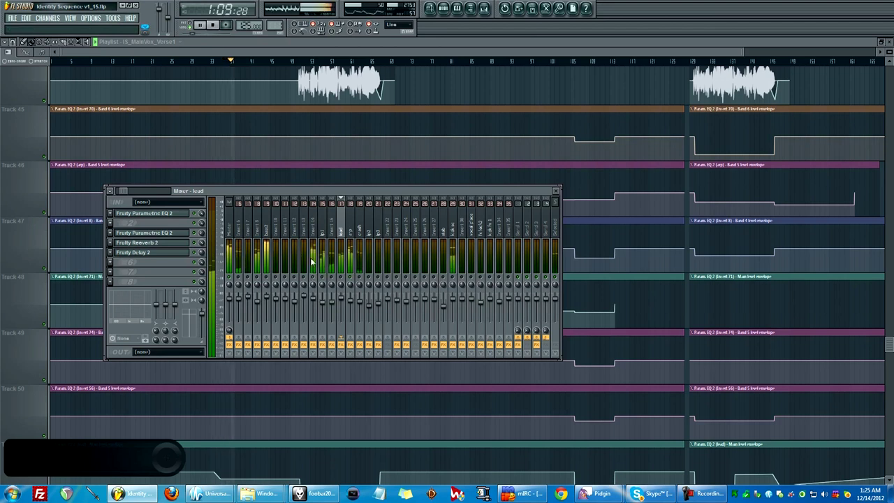
{"action": "left_click", "coordinate": [200, 61]}
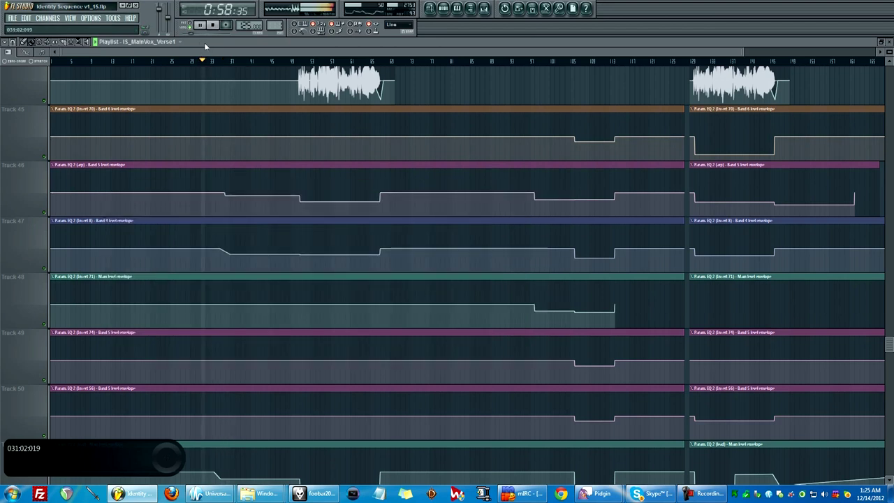
Stop playback, then show the Mixer and close it with F9
{"action": "key", "text": "space"}
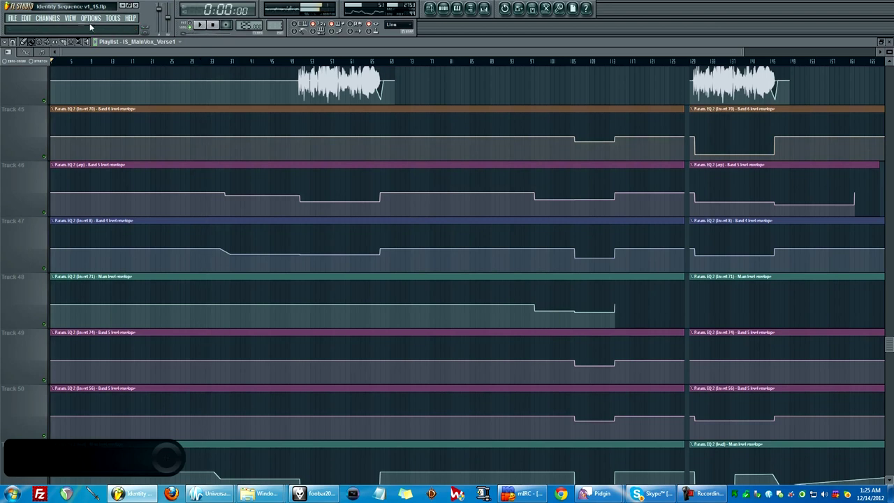
{"action": "left_click", "coordinate": [72, 18]}
{"action": "left_click", "coordinate": [82, 65]}
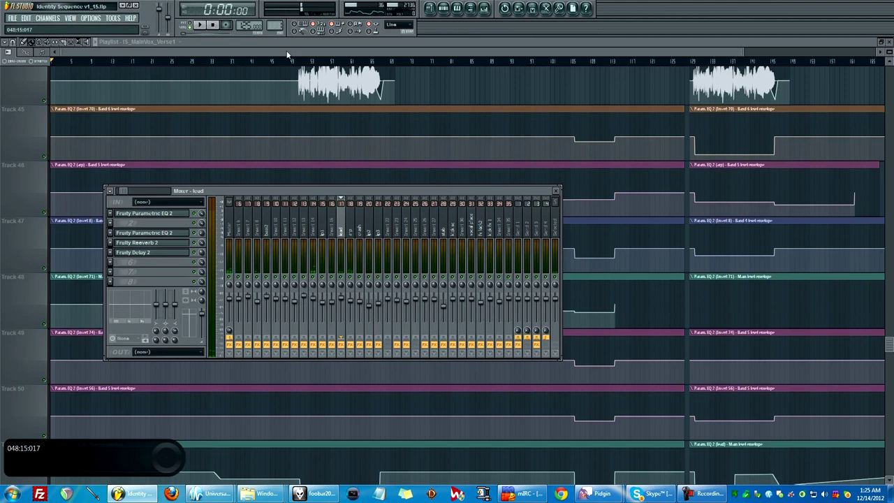
{"action": "key", "text": "F9"}
Scroll the playlist up to Tracks 26–32 with the Pattern 7, 9 and 21 clips
{"action": "scroll", "coordinate": [295, 175], "scroll_direction": "down", "scroll_amount": 5}
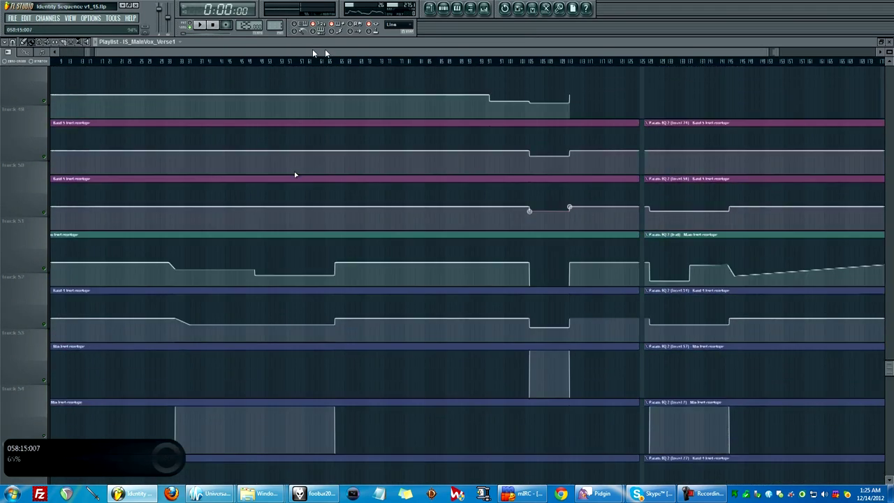
{"action": "scroll", "coordinate": [295, 174], "scroll_direction": "up", "scroll_amount": 5}
{"action": "scroll", "coordinate": [294, 178], "scroll_direction": "down", "scroll_amount": 8}
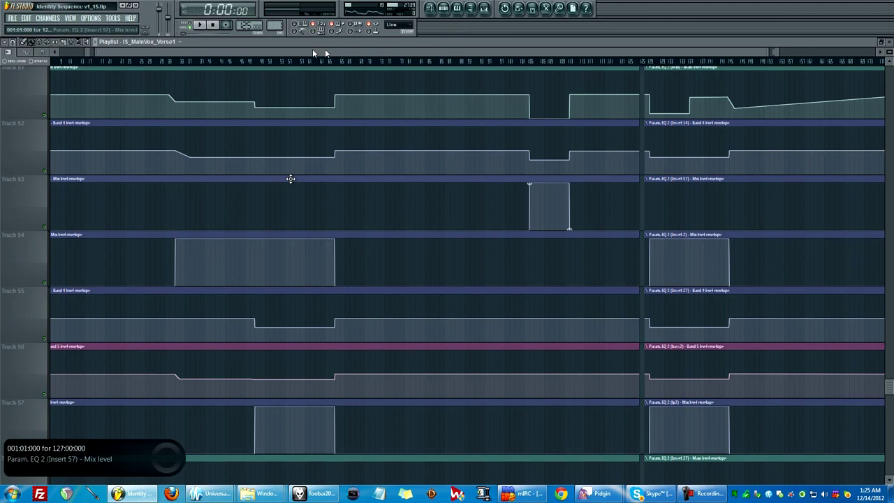
{"action": "scroll", "coordinate": [291, 179], "scroll_direction": "up", "scroll_amount": 10}
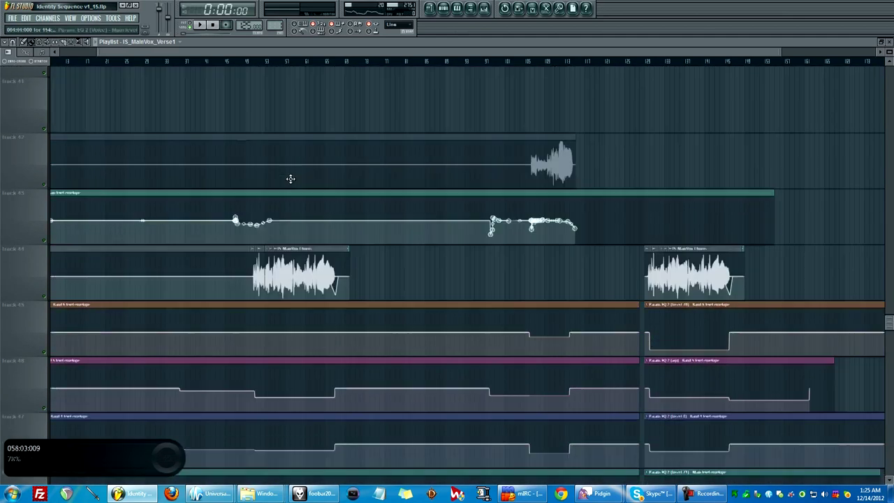
{"action": "scroll", "coordinate": [291, 179], "scroll_direction": "up", "scroll_amount": 2}
{"action": "scroll", "coordinate": [293, 178], "scroll_direction": "down", "scroll_amount": 1}
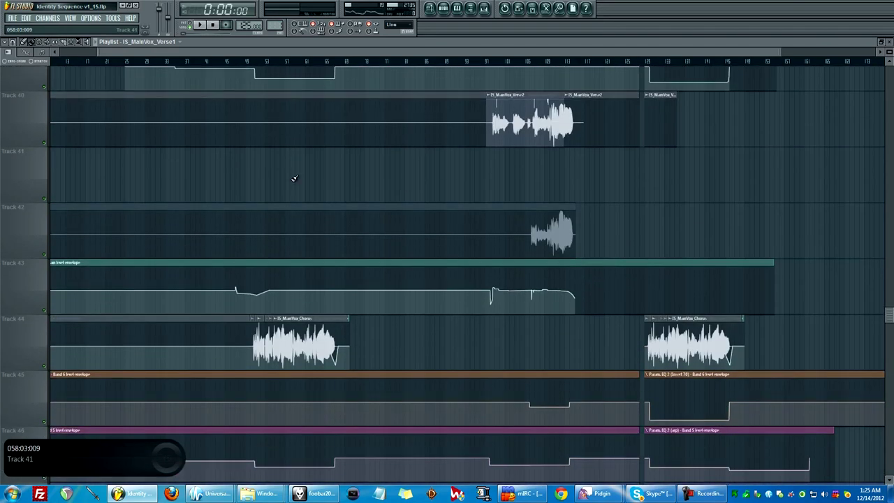
{"action": "scroll", "coordinate": [292, 178], "scroll_direction": "up", "scroll_amount": 1}
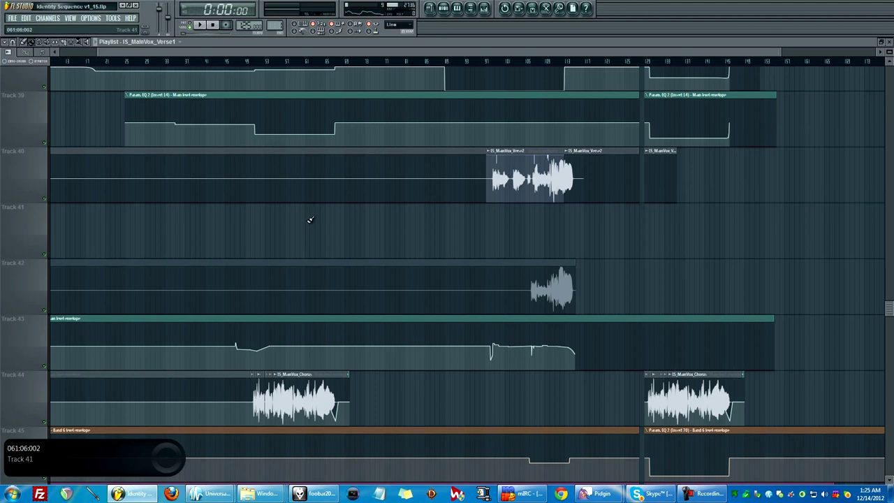
{"action": "scroll", "coordinate": [311, 220], "scroll_direction": "up", "scroll_amount": 13}
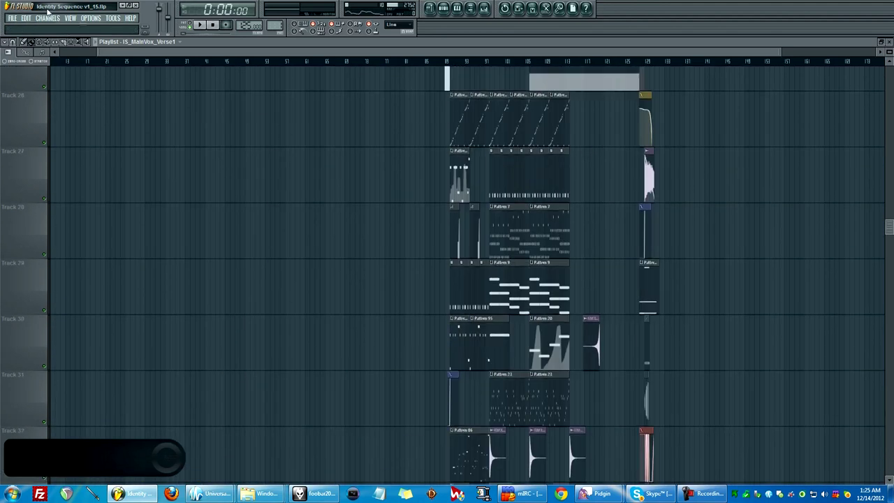
Show the Mixer, select the Master insert, and open then close The Glue plugin
{"action": "left_click", "coordinate": [71, 18]}
{"action": "left_click", "coordinate": [84, 69]}
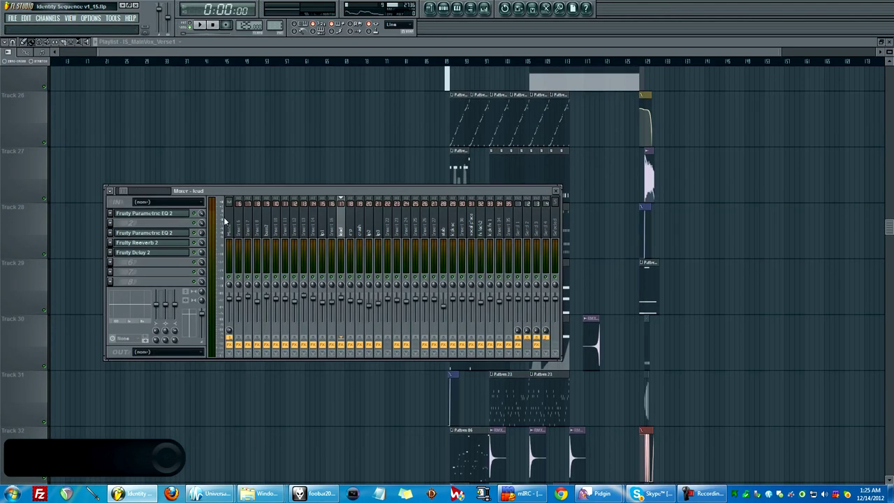
{"action": "left_click", "coordinate": [231, 224]}
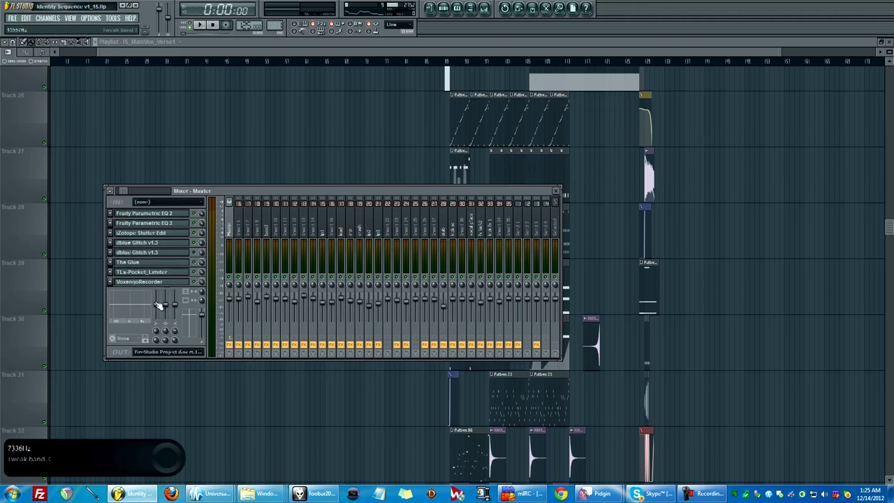
{"action": "left_click", "coordinate": [160, 267]}
{"action": "left_click", "coordinate": [230, 216]}
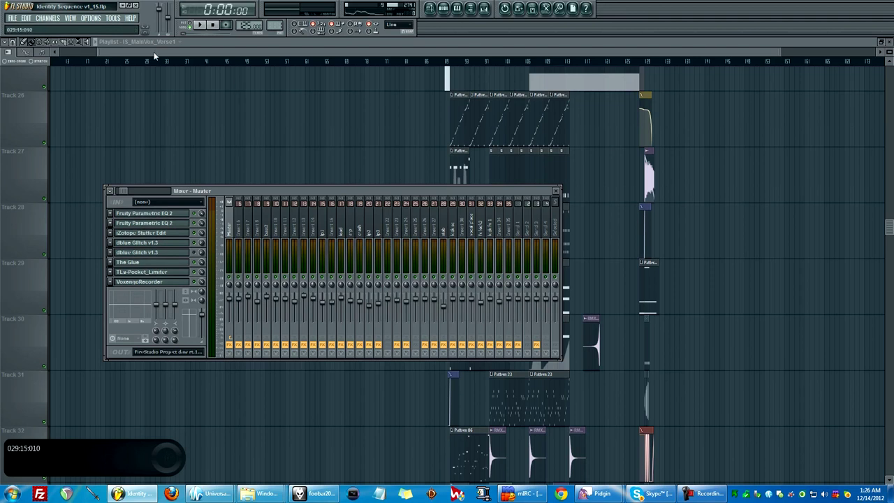
Close the mixer and scroll around the arrangement playlist
{"action": "key", "text": "F9"}
{"action": "scroll", "coordinate": [224, 157], "scroll_direction": "up", "scroll_amount": 6}
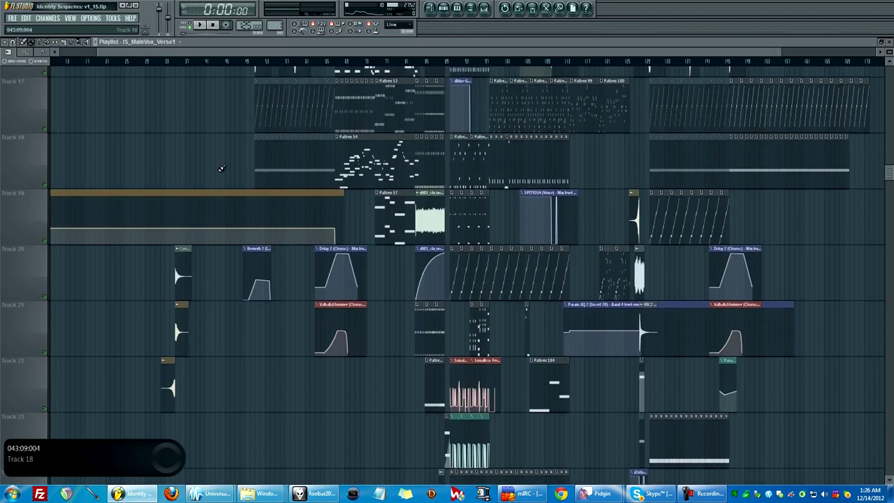
{"action": "scroll", "coordinate": [221, 168], "scroll_direction": "up", "scroll_amount": 6}
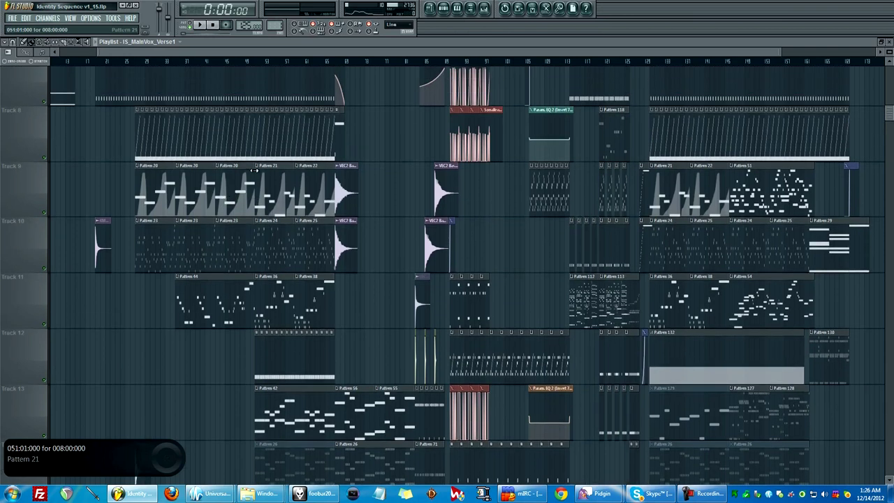
{"action": "scroll", "coordinate": [198, 160], "scroll_direction": "up", "scroll_amount": 4}
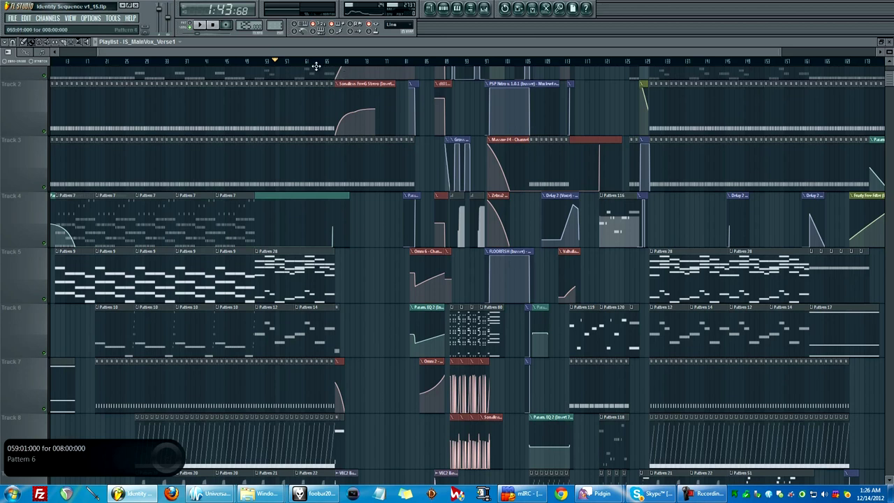
{"action": "scroll", "coordinate": [346, 144], "scroll_direction": "up", "scroll_amount": 1}
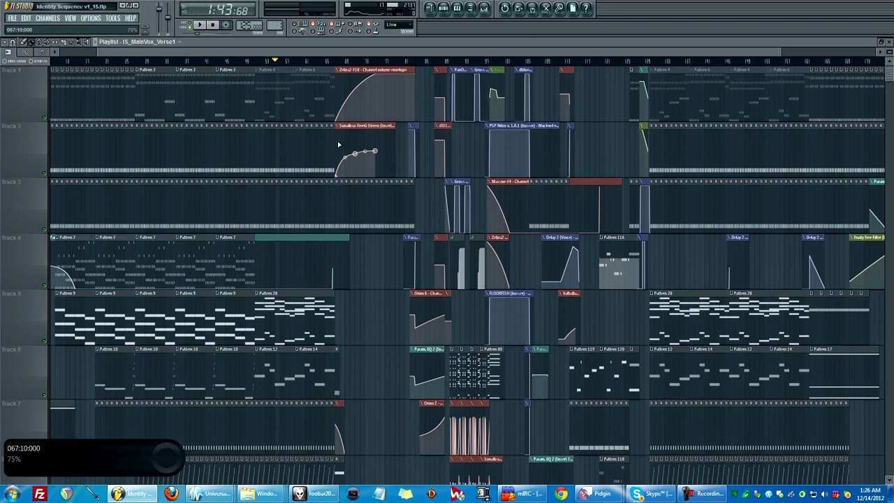
{"action": "scroll", "coordinate": [337, 73], "scroll_direction": "up", "scroll_amount": 1}
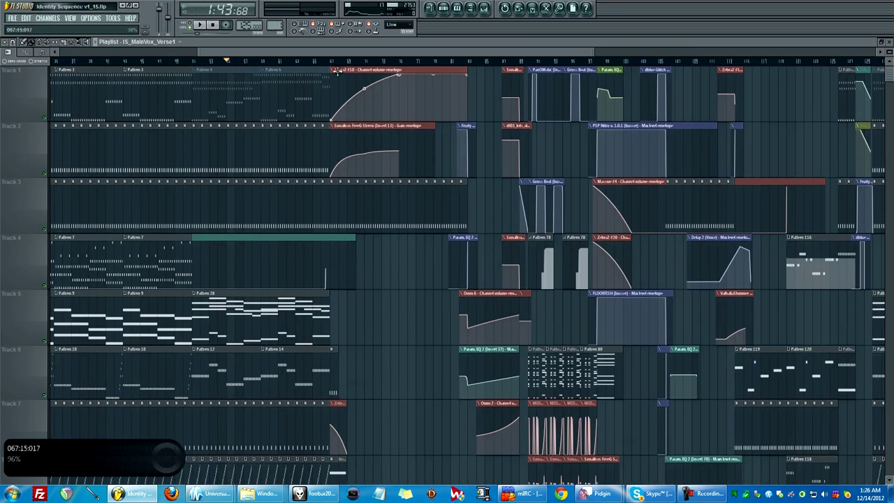
{"action": "scroll", "coordinate": [345, 62], "scroll_direction": "right", "scroll_amount": 3}
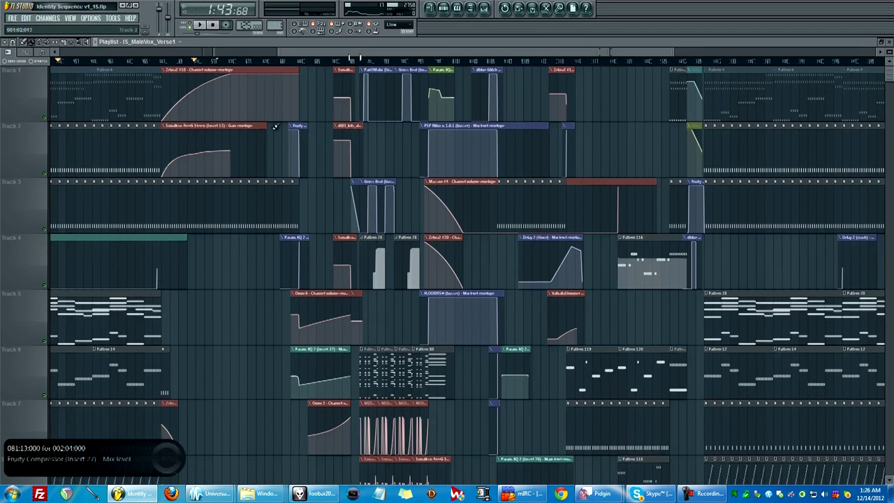
{"action": "scroll", "coordinate": [246, 140], "scroll_direction": "down", "scroll_amount": 6}
{"action": "scroll", "coordinate": [246, 140], "scroll_direction": "down", "scroll_amount": 9}
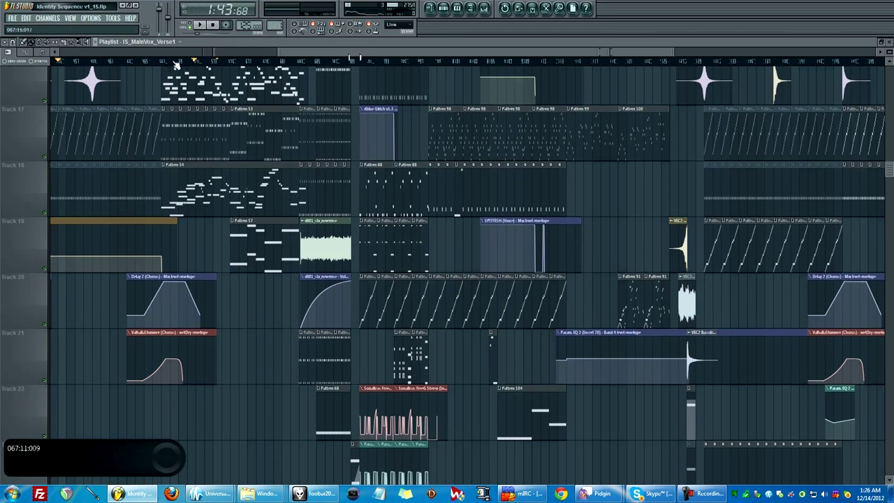
{"action": "scroll", "coordinate": [200, 179], "scroll_direction": "down", "scroll_amount": 5}
{"action": "scroll", "coordinate": [193, 183], "scroll_direction": "up", "scroll_amount": 6}
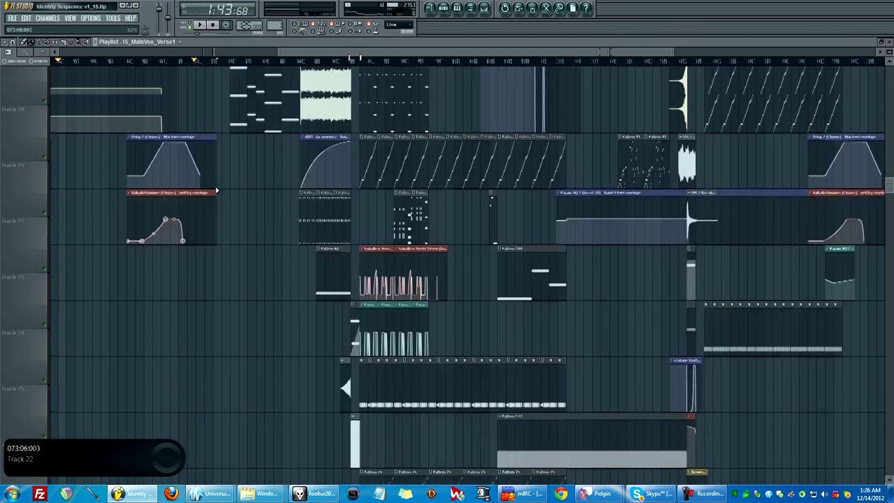
{"action": "scroll", "coordinate": [240, 173], "scroll_direction": "up", "scroll_amount": 3}
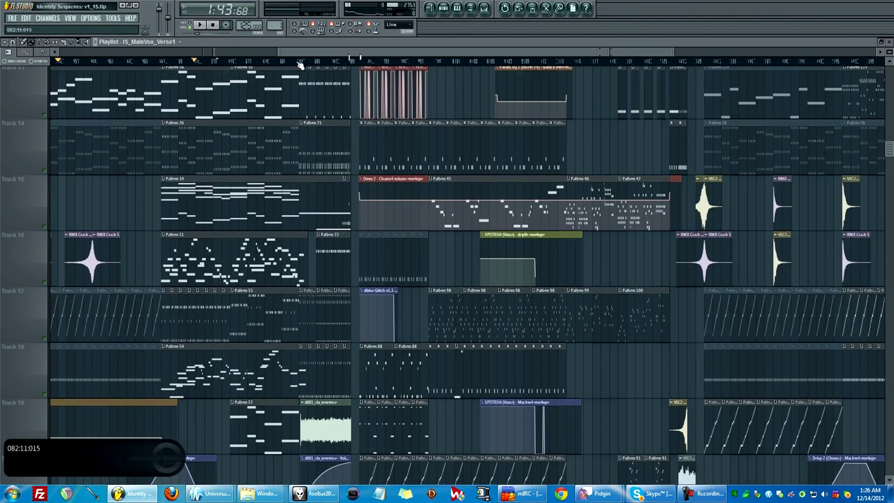
Move the song position to a later bar and play from there
{"action": "left_click", "coordinate": [299, 65]}
{"action": "scroll", "coordinate": [326, 64], "scroll_direction": "up", "scroll_amount": 3}
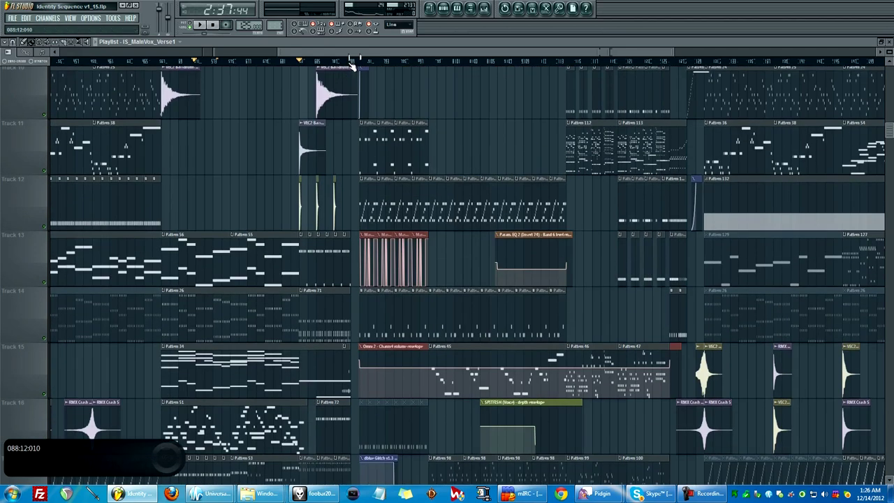
{"action": "key", "text": "space"}
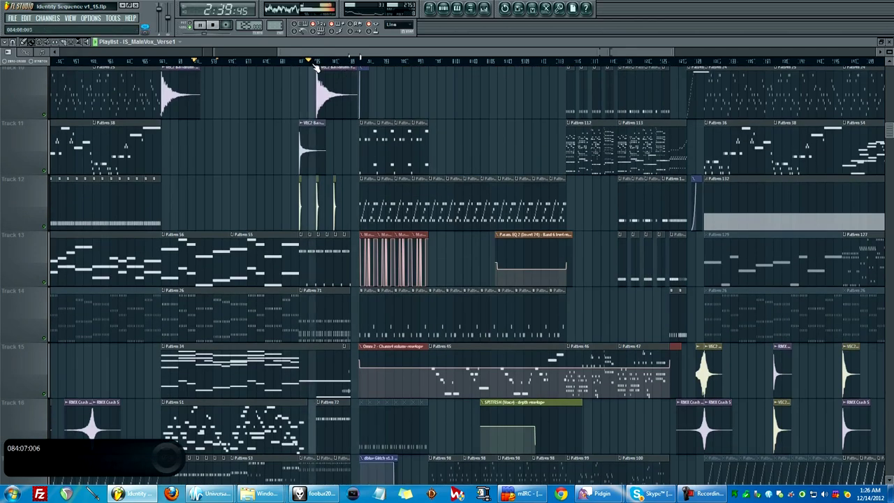
{"action": "scroll", "coordinate": [344, 152], "scroll_direction": "up", "scroll_amount": 5, "text": "ctrl"}
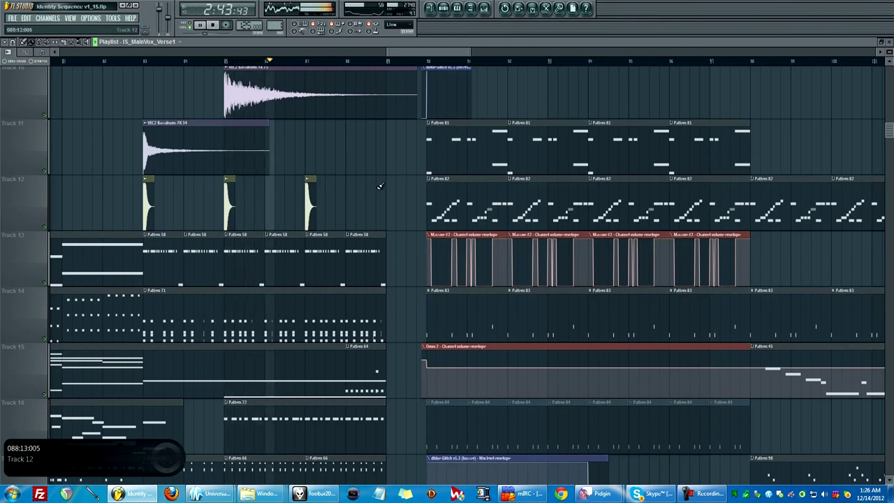
{"action": "left_click_drag", "start_coordinate": [411, 53], "coordinate": [420, 55]}
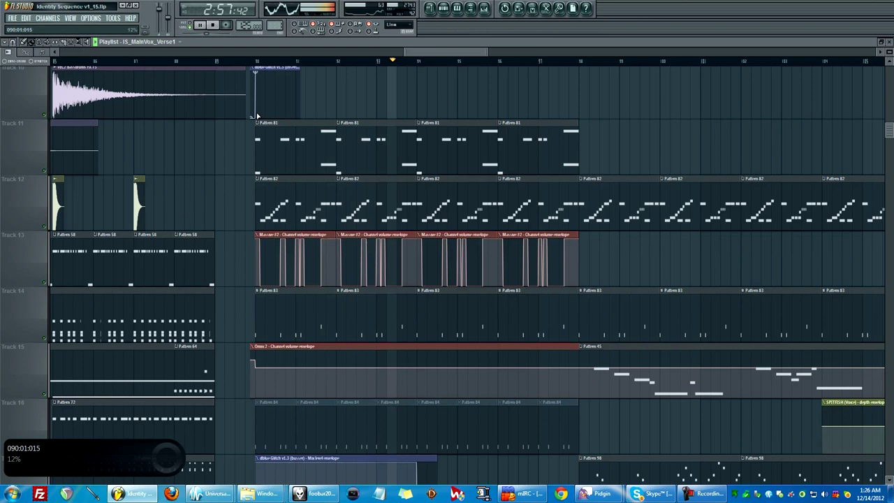
Stop playback and briefly show the Mixer before returning to the playlist
{"action": "key", "text": "space"}
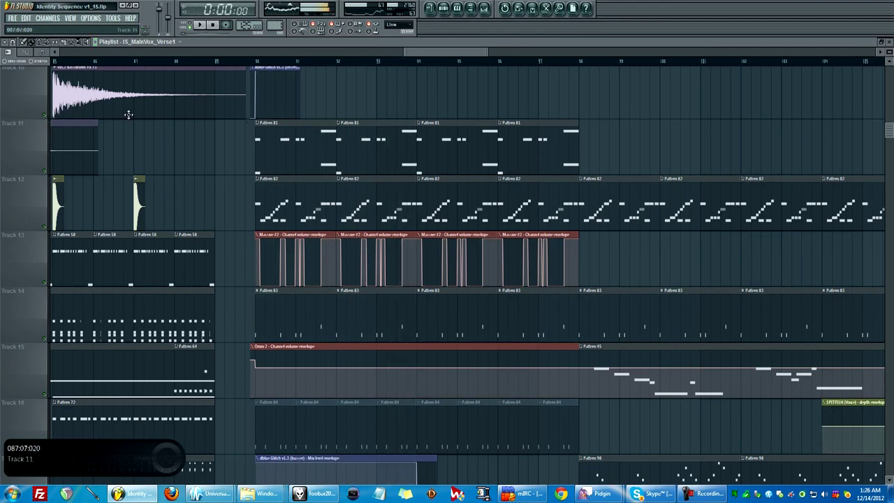
{"action": "left_click", "coordinate": [70, 18]}
{"action": "left_click", "coordinate": [83, 73]}
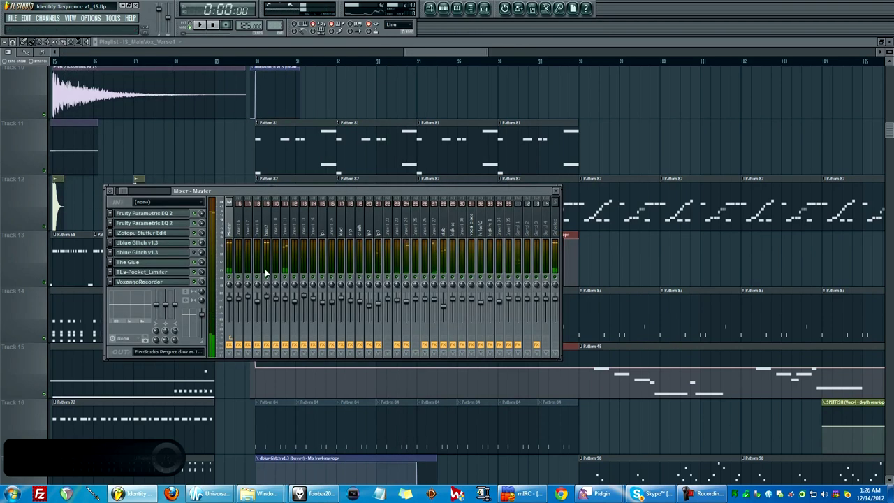
{"action": "left_click", "coordinate": [257, 40]}
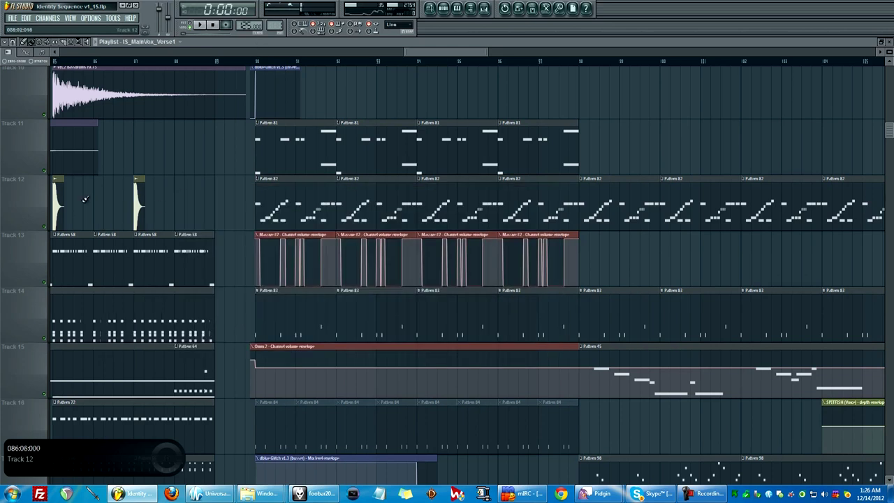
Open the Omni 2 pattern's piano roll and bring the Channel rack forward
{"action": "scroll", "coordinate": [260, 173], "scroll_direction": "up", "scroll_amount": 3}
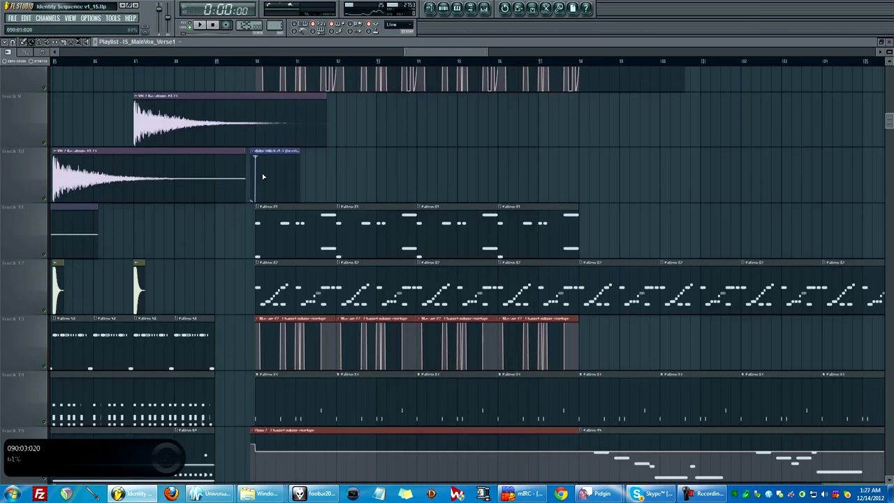
{"action": "scroll", "coordinate": [263, 176], "scroll_direction": "up", "scroll_amount": 5}
{"action": "double_click", "coordinate": [303, 252]}
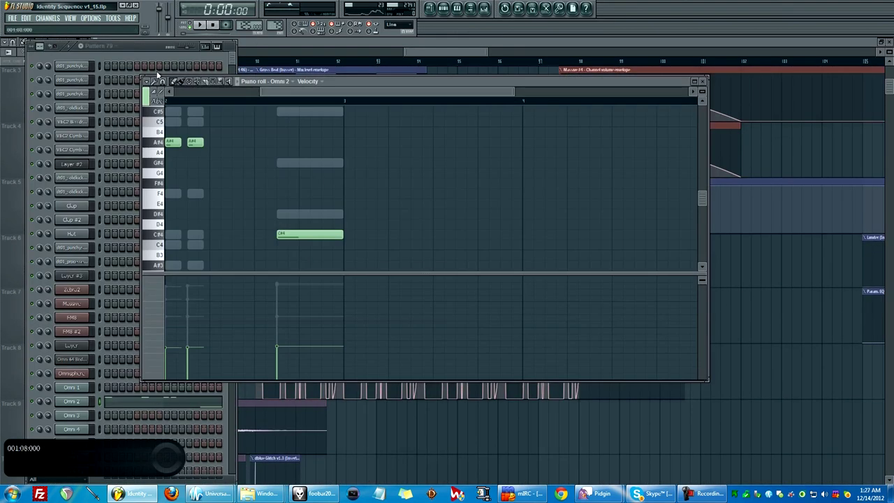
{"action": "left_click", "coordinate": [138, 51]}
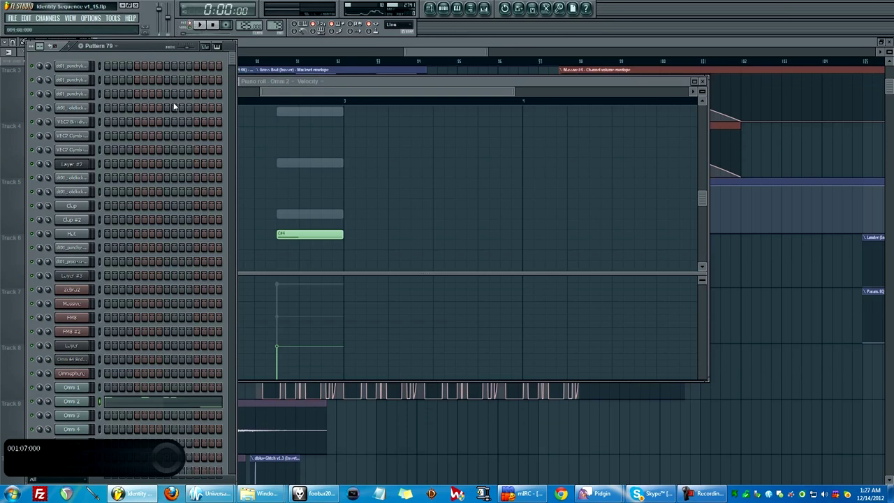
Start playback, browse the Channel rack, and return to the arrangement playlist with F5
{"action": "key", "text": "space"}
{"action": "key", "text": "F5"}
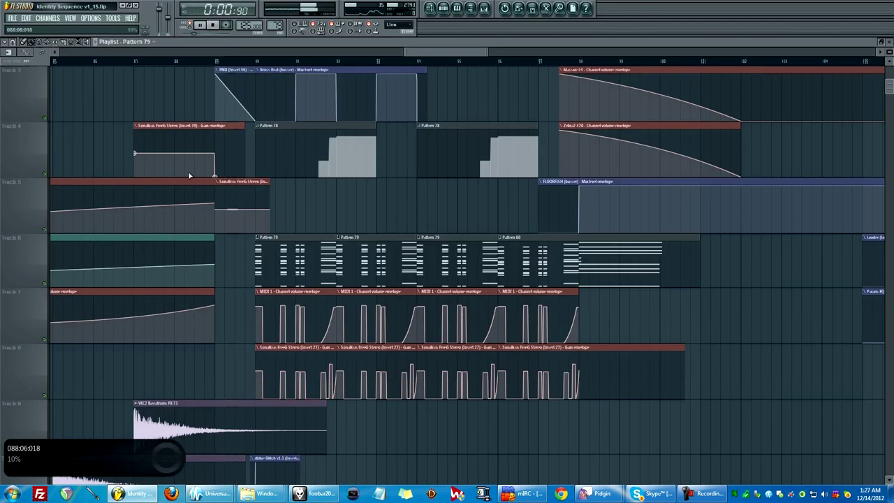
{"action": "key", "text": "F5"}
{"action": "scroll", "coordinate": [122, 186], "scroll_direction": "down", "scroll_amount": 8}
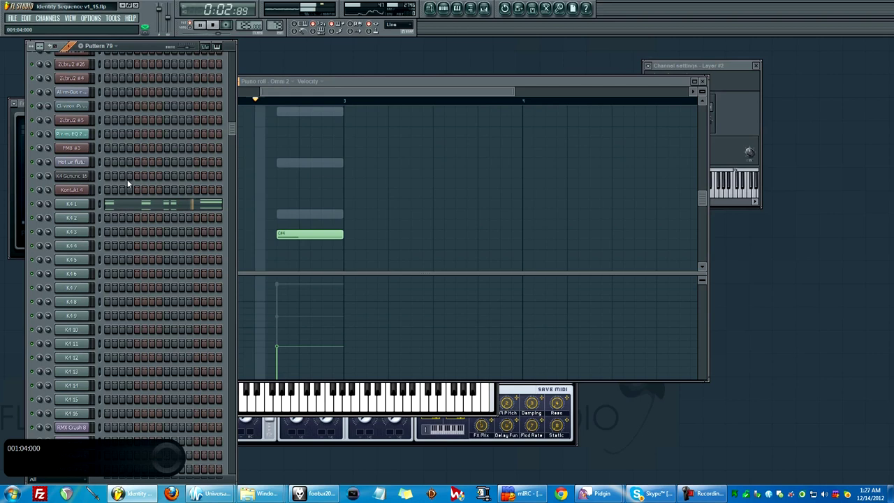
{"action": "scroll", "coordinate": [120, 188], "scroll_direction": "down", "scroll_amount": 9}
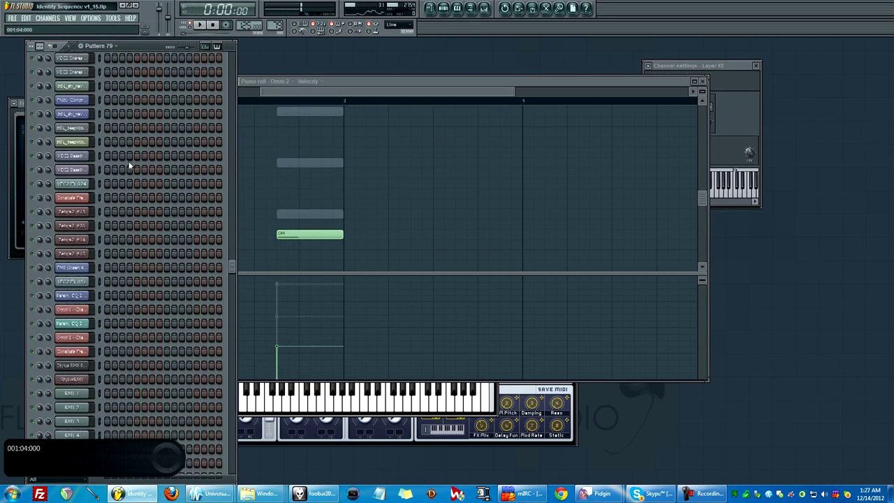
{"action": "scroll", "coordinate": [130, 170], "scroll_direction": "down", "scroll_amount": 10}
{"action": "scroll", "coordinate": [132, 172], "scroll_direction": "up", "scroll_amount": 18}
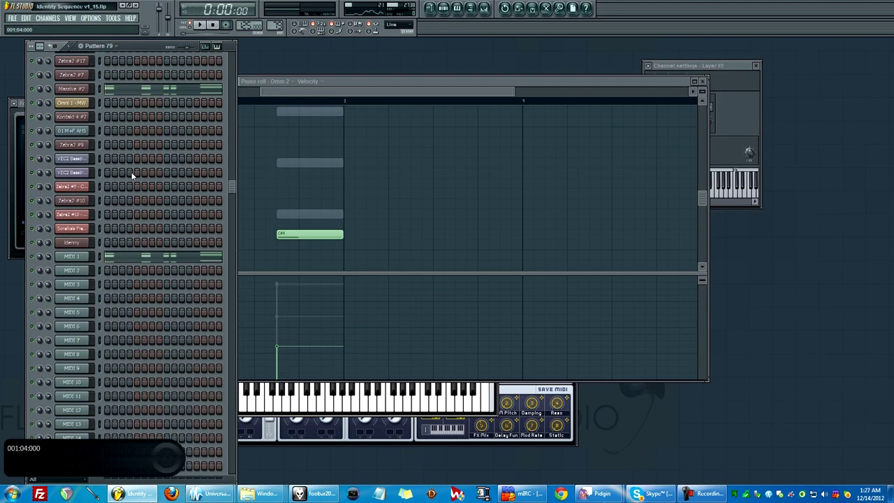
{"action": "scroll", "coordinate": [131, 172], "scroll_direction": "up", "scroll_amount": 4}
{"action": "scroll", "coordinate": [132, 172], "scroll_direction": "up", "scroll_amount": 6}
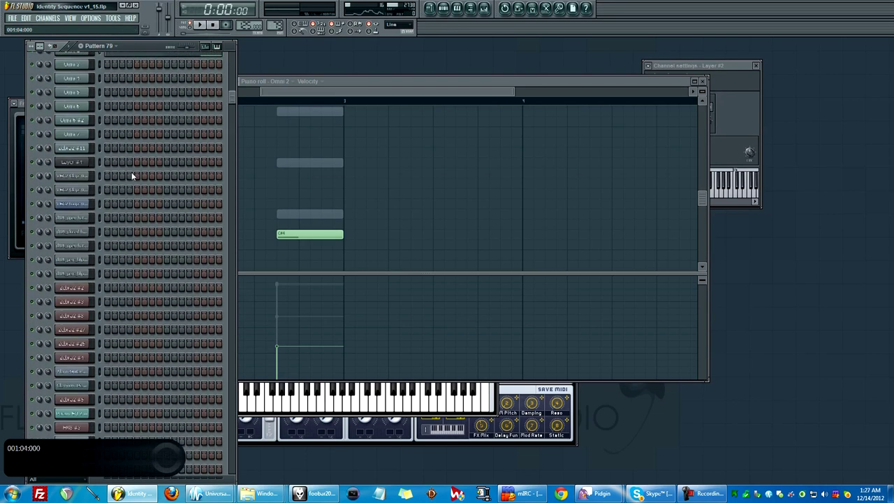
{"action": "key", "text": "F5"}
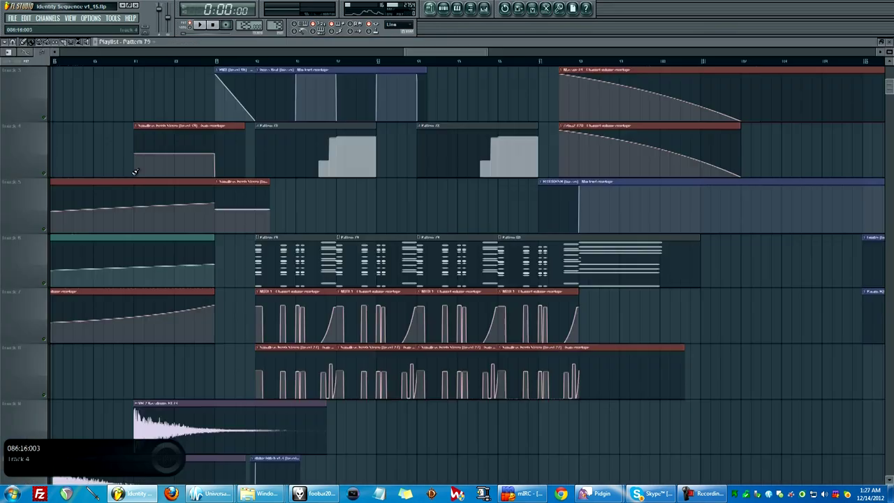
Mark bars 1–4 as a loop region and audition Track 6 solo
{"action": "scroll", "coordinate": [238, 236], "scroll_direction": "down", "scroll_amount": 3}
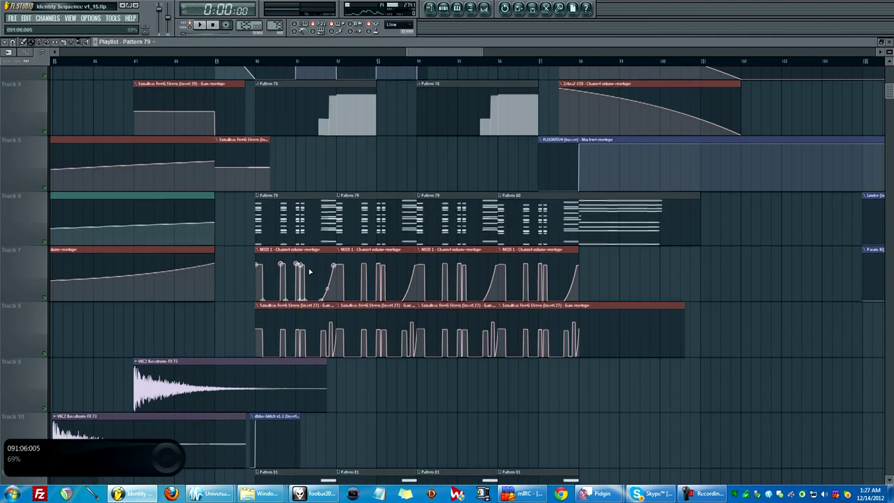
{"action": "scroll", "coordinate": [217, 152], "scroll_direction": "up", "scroll_amount": 2}
{"action": "left_click_drag", "start_coordinate": [209, 64], "coordinate": [494, 81]}
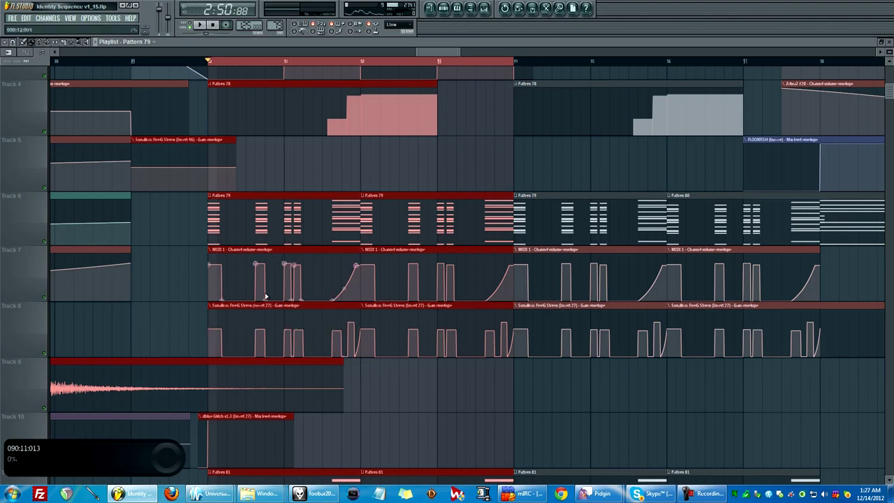
{"action": "right_click", "coordinate": [45, 243]}
{"action": "key", "text": "space"}
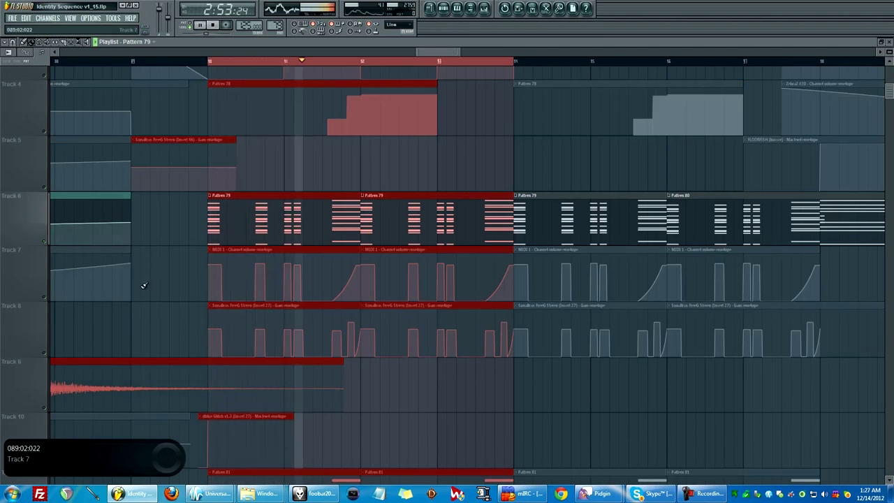
{"action": "key", "text": "space"}
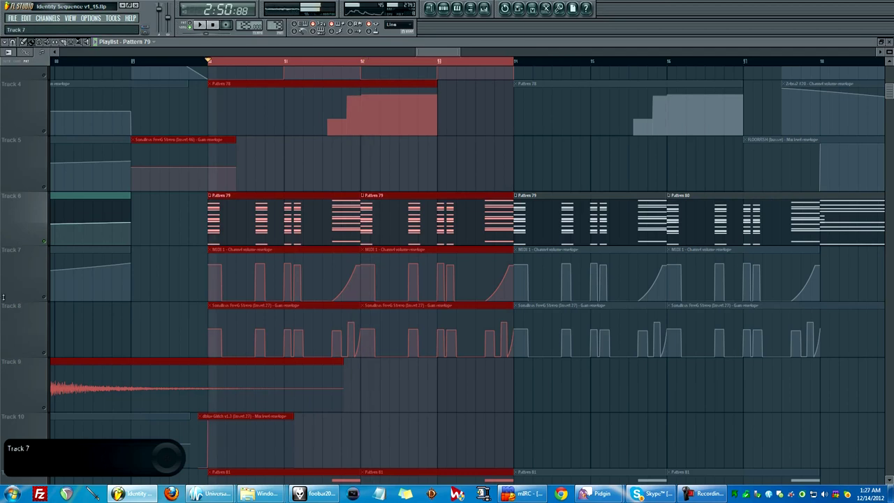
Solo Tracks 7 and 8, replay the loop, and toggle mute on Tracks 23 and 22
{"action": "left_click", "coordinate": [47, 301]}
{"action": "left_click", "coordinate": [50, 353]}
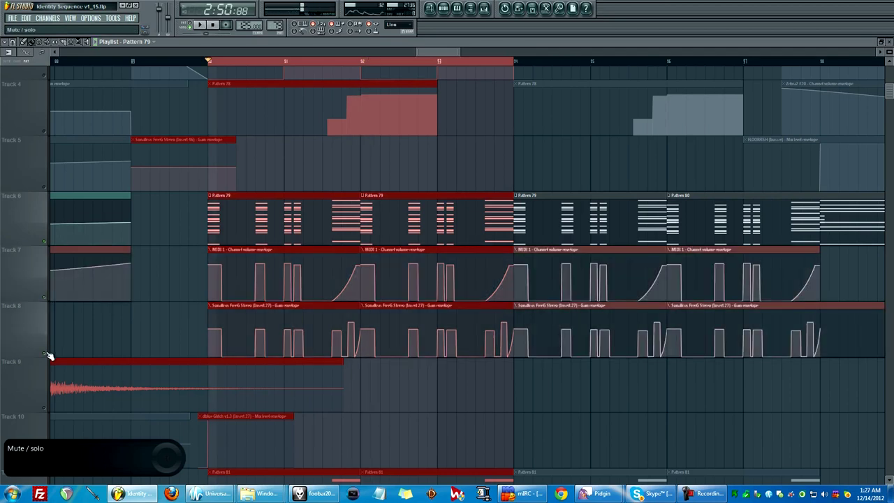
{"action": "key", "text": "space"}
{"action": "scroll", "coordinate": [182, 304], "scroll_direction": "down", "scroll_amount": 2}
{"action": "scroll", "coordinate": [174, 304], "scroll_direction": "down", "scroll_amount": 3}
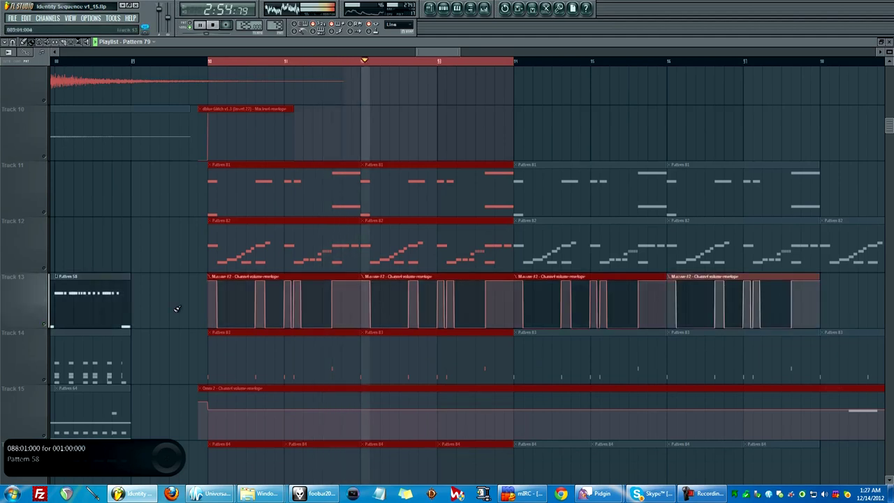
{"action": "scroll", "coordinate": [154, 321], "scroll_direction": "down", "scroll_amount": 12}
{"action": "scroll", "coordinate": [144, 334], "scroll_direction": "up", "scroll_amount": 1}
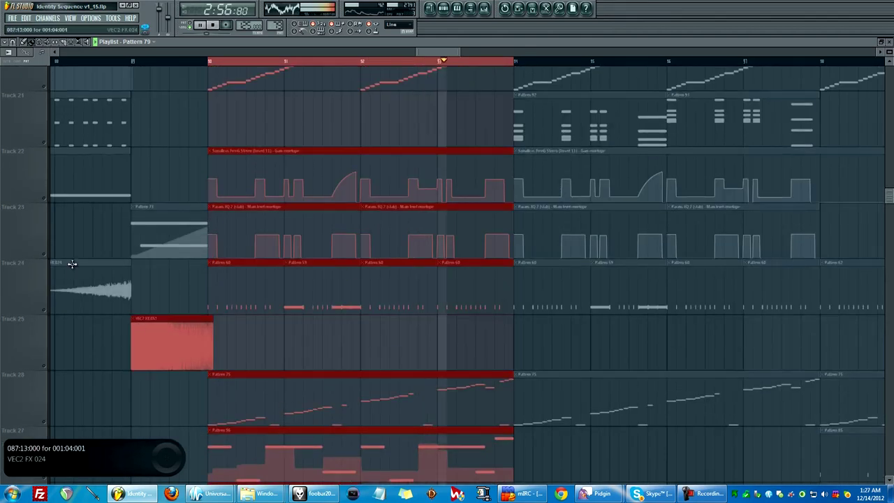
{"action": "left_click", "coordinate": [44, 256]}
{"action": "left_click", "coordinate": [47, 201]}
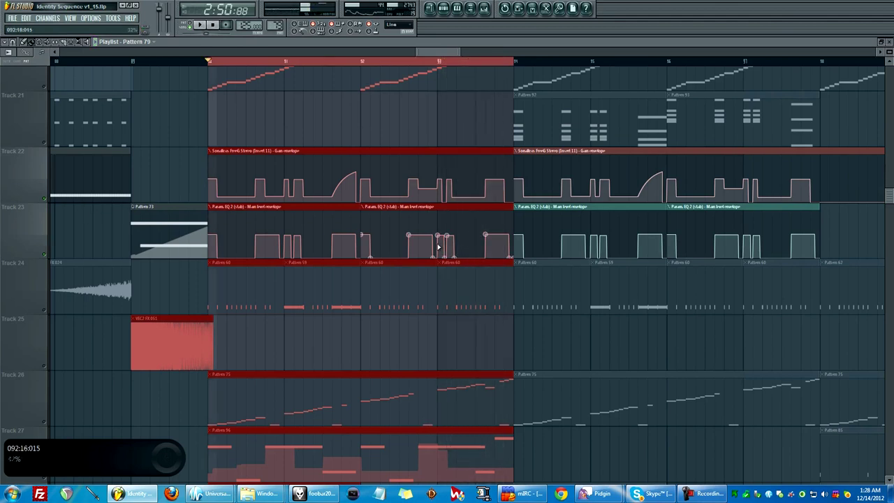
Scroll up through the Playlist tracks, then open and dismiss Track 10's header menu
{"action": "scroll", "coordinate": [399, 226], "scroll_direction": "down", "scroll_amount": 3}
{"action": "scroll", "coordinate": [399, 226], "scroll_direction": "up", "scroll_amount": 4}
{"action": "scroll", "coordinate": [351, 231], "scroll_direction": "down", "scroll_amount": 5}
{"action": "scroll", "coordinate": [390, 242], "scroll_direction": "up", "scroll_amount": 4}
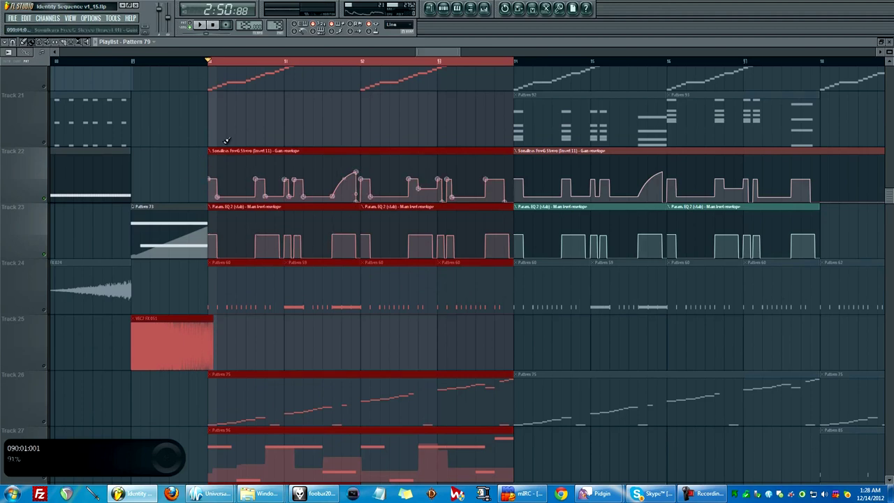
{"action": "scroll", "coordinate": [273, 179], "scroll_direction": "up", "scroll_amount": 5}
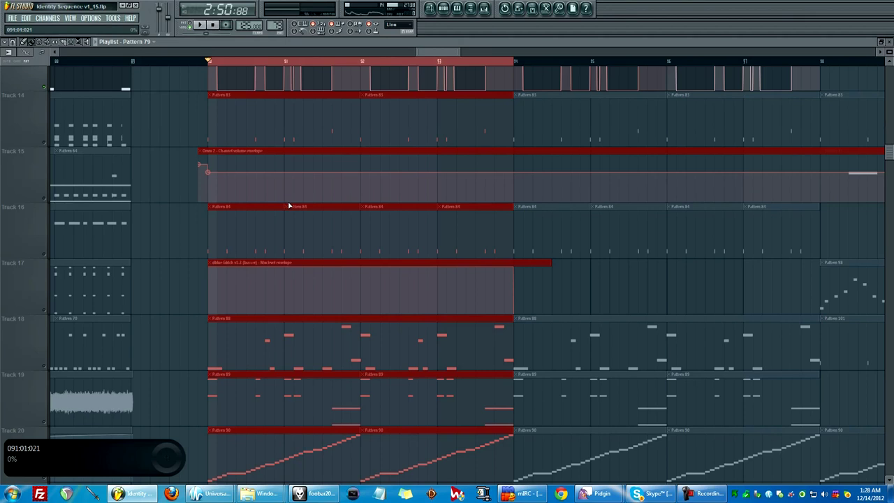
{"action": "scroll", "coordinate": [237, 204], "scroll_direction": "up", "scroll_amount": 3}
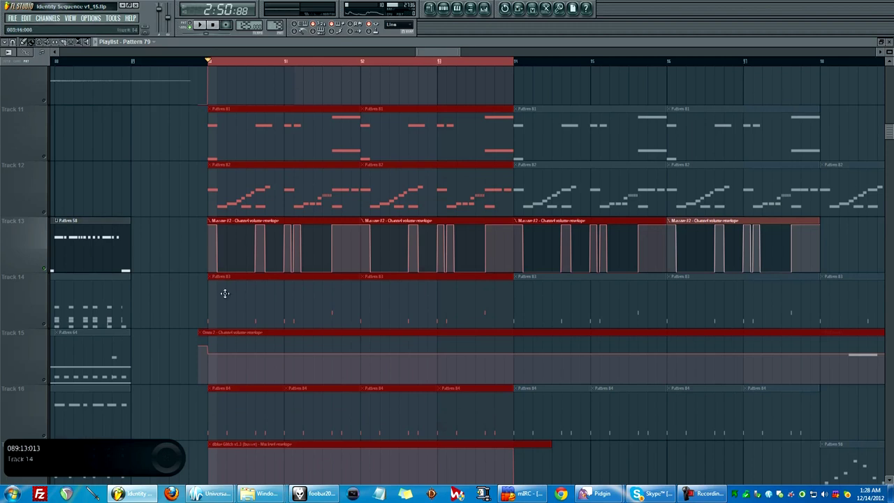
{"action": "scroll", "coordinate": [225, 293], "scroll_direction": "up", "scroll_amount": 3}
{"action": "right_click", "coordinate": [49, 282]}
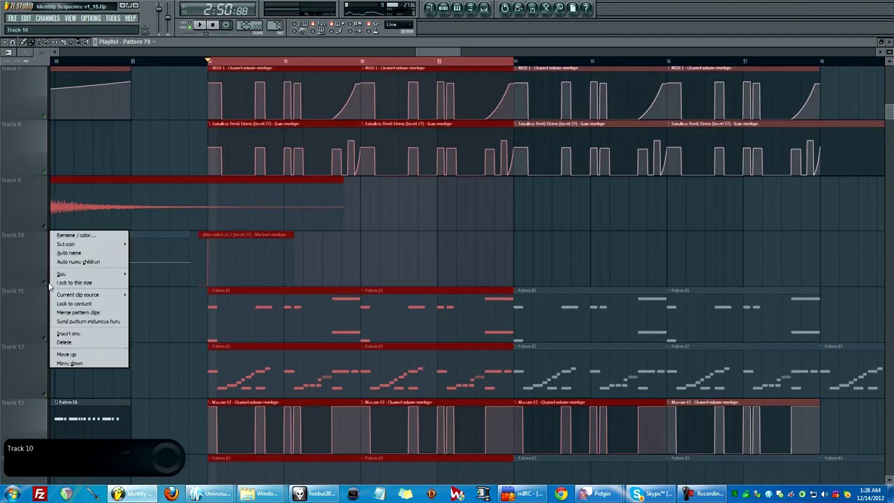
{"action": "left_click", "coordinate": [49, 283]}
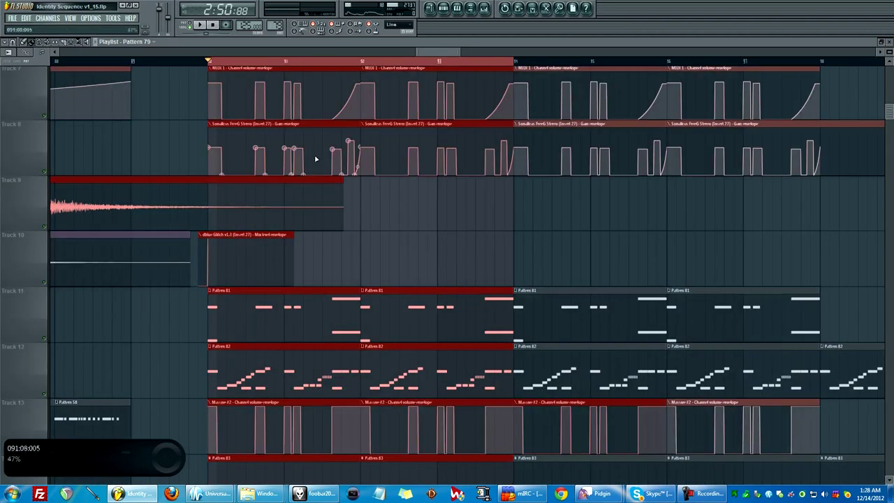
Scroll the playlist right and down to Tracks 24–30 with Pattern 75, 85, 78, 9 and 95 clips
{"action": "left_click_drag", "start_coordinate": [423, 51], "coordinate": [431, 53]}
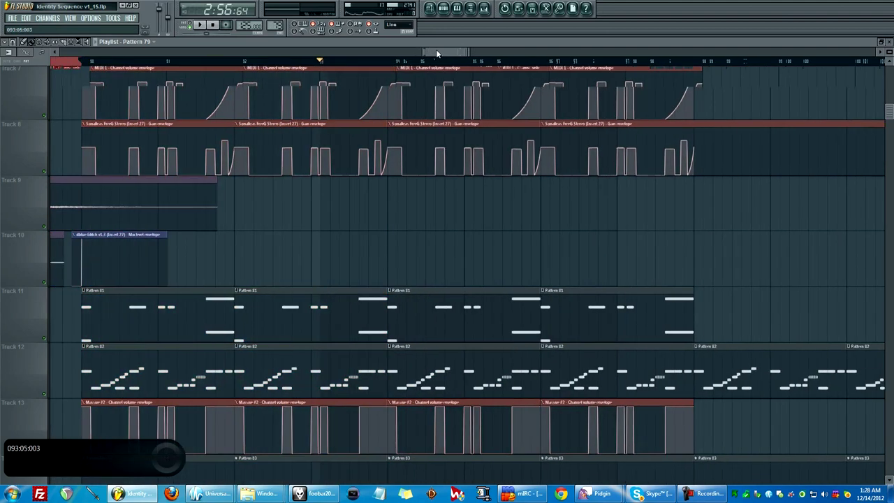
{"action": "scroll", "coordinate": [436, 48], "scroll_direction": "right", "scroll_amount": 2}
{"action": "scroll", "coordinate": [437, 54], "scroll_direction": "down", "scroll_amount": 1}
{"action": "scroll", "coordinate": [437, 54], "scroll_direction": "down", "scroll_amount": 13}
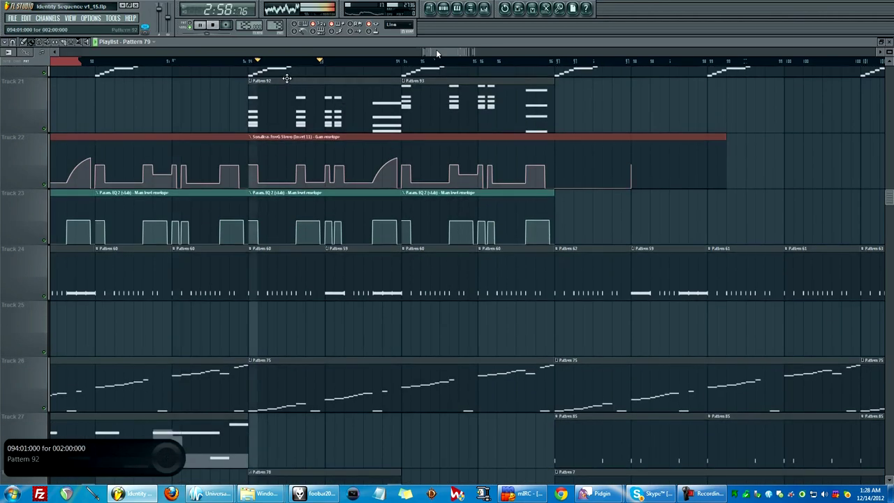
{"action": "left_click_drag", "start_coordinate": [437, 53], "coordinate": [448, 54]}
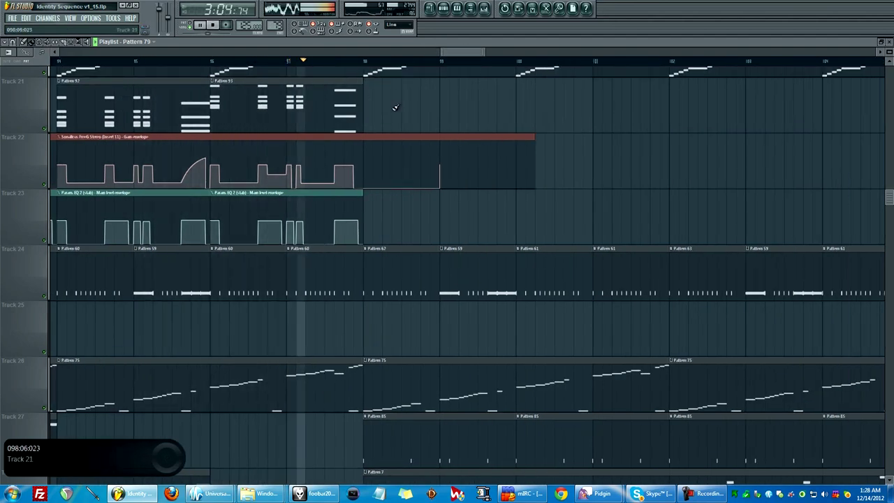
{"action": "scroll", "coordinate": [259, 184], "scroll_direction": "down", "scroll_amount": 6}
Open Pattern 75 (RMX 1) in the piano roll, audition it, then return to the playlist
{"action": "key", "text": "space"}
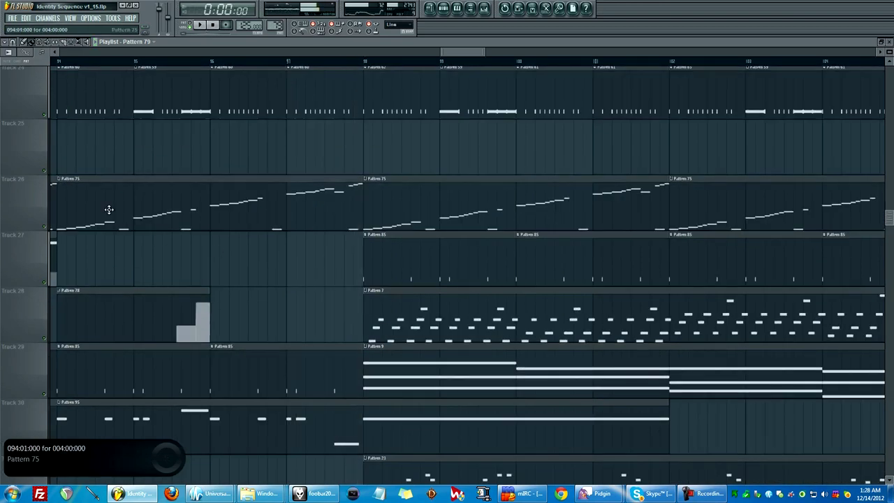
{"action": "double_click", "coordinate": [109, 210]}
{"action": "left_click", "coordinate": [142, 57]}
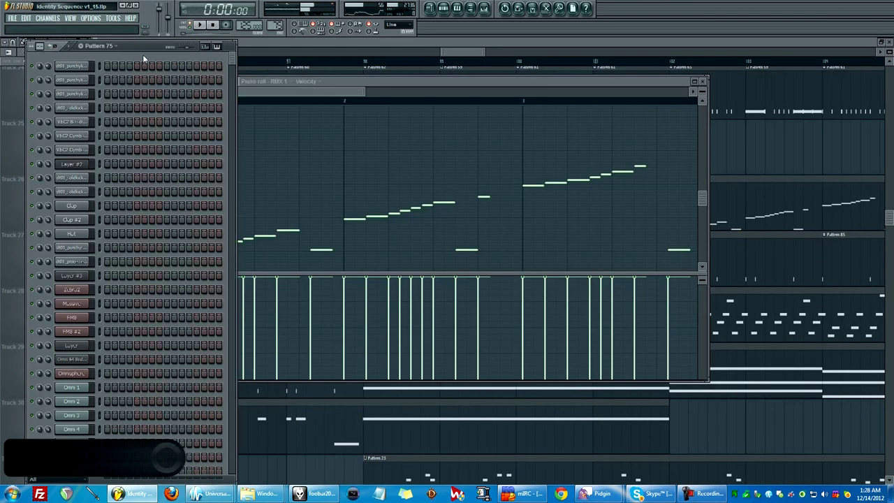
{"action": "key", "text": "space"}
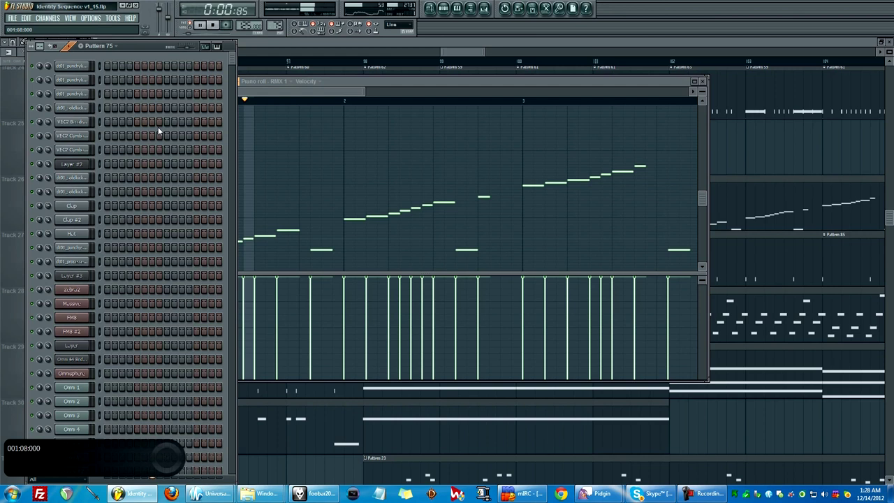
{"action": "key", "text": "space"}
{"action": "key", "text": "F5"}
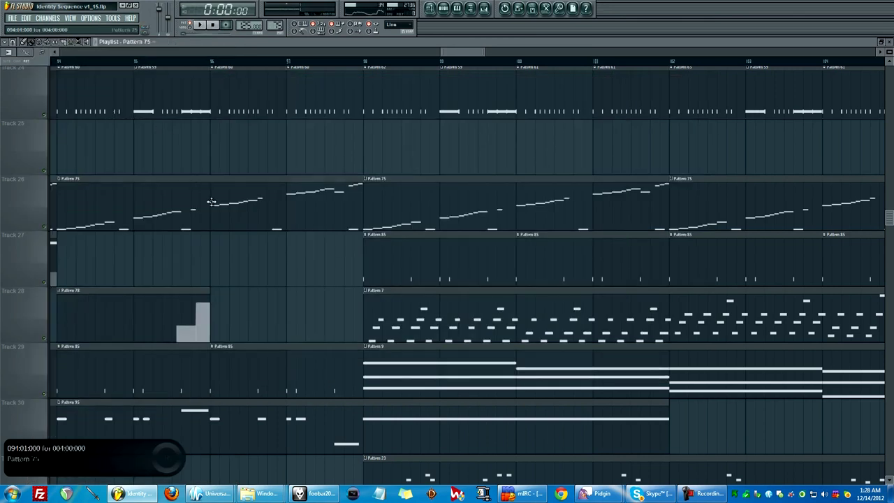
Start song playback with the channel list shown over the playlist, then close the channel list
{"action": "scroll", "coordinate": [162, 238], "scroll_direction": "down", "scroll_amount": 2}
{"action": "key", "text": "F6"}
{"action": "key", "text": "space"}
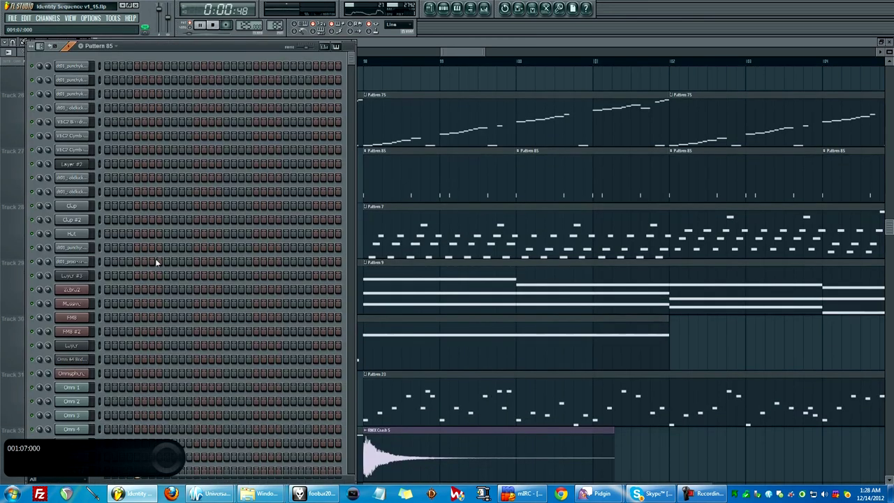
{"action": "scroll", "coordinate": [158, 247], "scroll_direction": "down", "scroll_amount": 3}
{"action": "scroll", "coordinate": [159, 238], "scroll_direction": "down", "scroll_amount": 8}
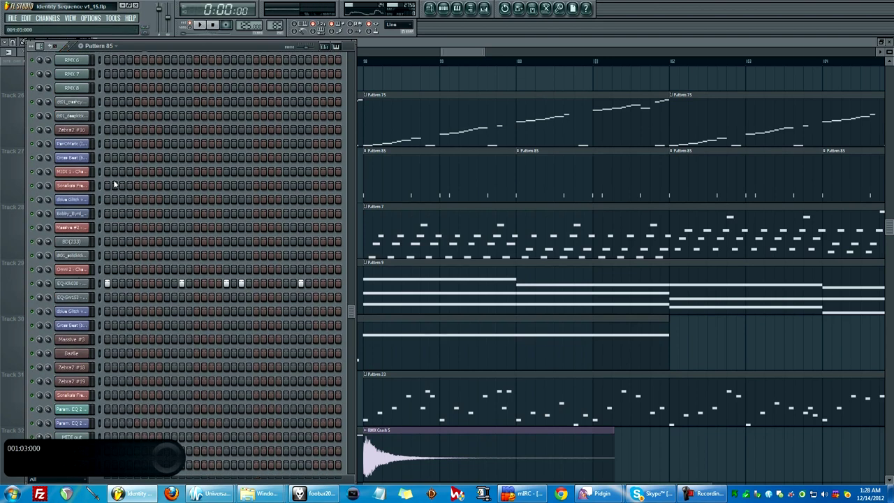
{"action": "key", "text": "F6"}
Open the MIDI out pattern's notes, then return to the full-size playlist
{"action": "scroll", "coordinate": [229, 236], "scroll_direction": "down", "scroll_amount": 4}
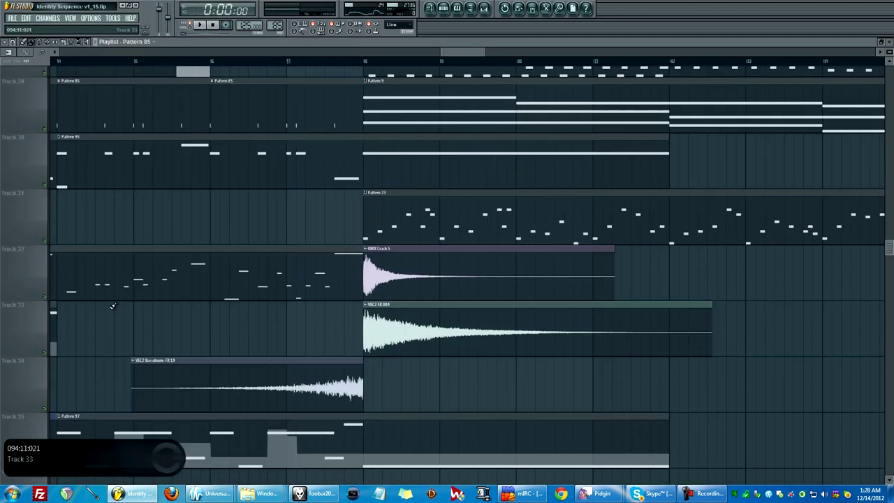
{"action": "double_click", "coordinate": [110, 289]}
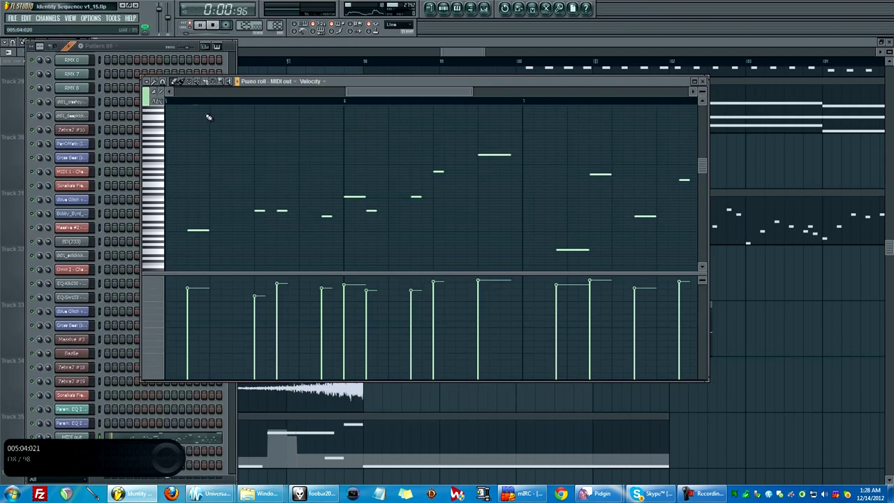
{"action": "left_click", "coordinate": [136, 46]}
{"action": "scroll", "coordinate": [131, 171], "scroll_direction": "down", "scroll_amount": 4}
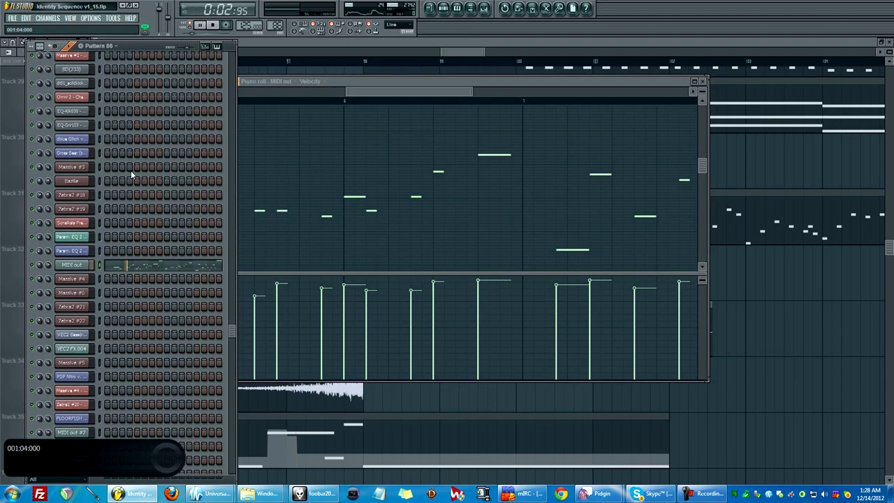
{"action": "key", "text": "F5"}
{"action": "key", "text": "space"}
{"action": "scroll", "coordinate": [131, 171], "scroll_direction": "down", "scroll_amount": 7}
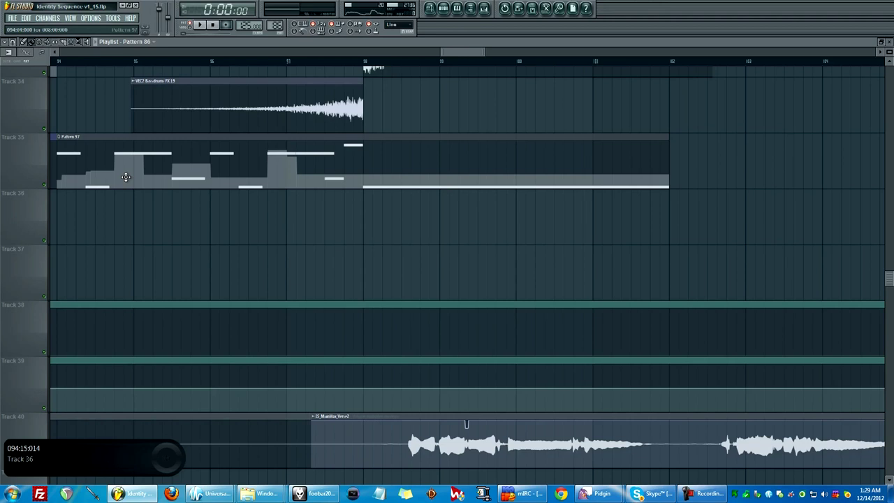
Play the Massive #4 pattern in the piano roll, then stop and bring the playlist forward
{"action": "key", "text": "F6"}
{"action": "key", "text": "F7"}
{"action": "key", "text": "space"}
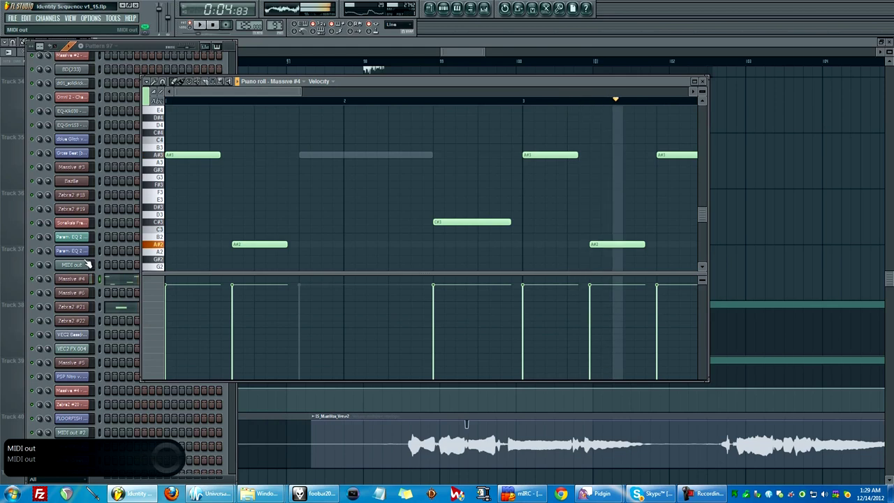
{"action": "key", "text": "space"}
{"action": "key", "text": "F5"}
{"action": "scroll", "coordinate": [219, 203], "scroll_direction": "down", "scroll_amount": 4}
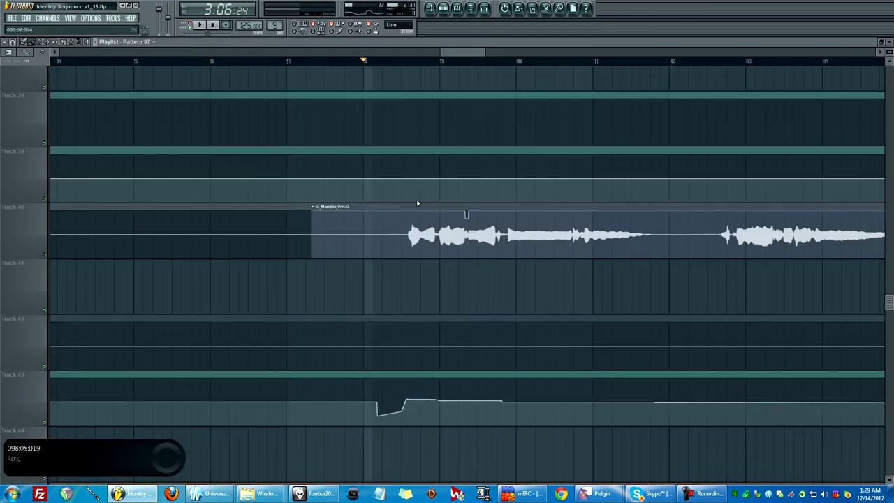
{"action": "scroll", "coordinate": [423, 252], "scroll_direction": "down", "scroll_amount": 7}
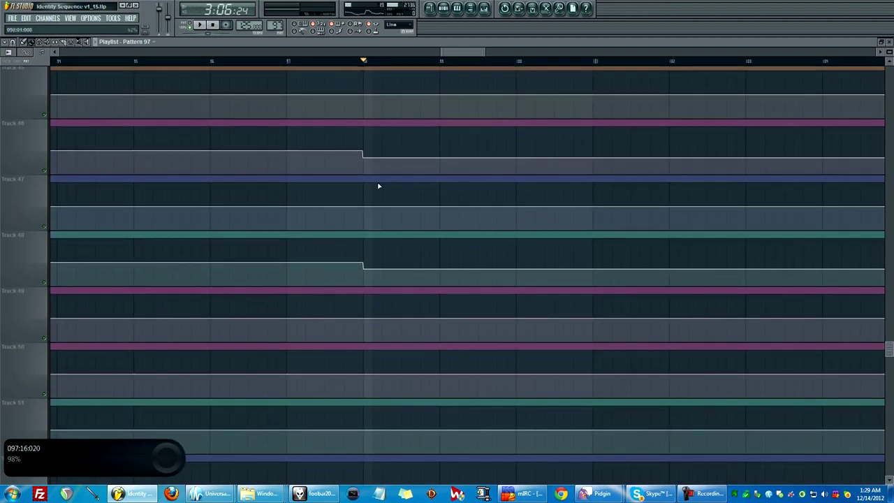
{"action": "scroll", "coordinate": [390, 335], "scroll_direction": "up", "scroll_amount": 9}
{"action": "left_click", "coordinate": [405, 61]}
{"action": "key", "text": "space"}
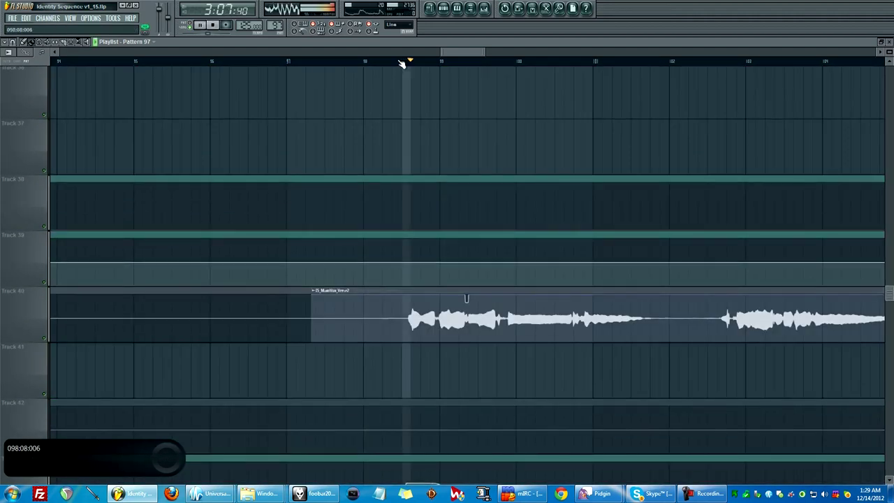
{"action": "left_click_drag", "start_coordinate": [451, 54], "coordinate": [464, 54]}
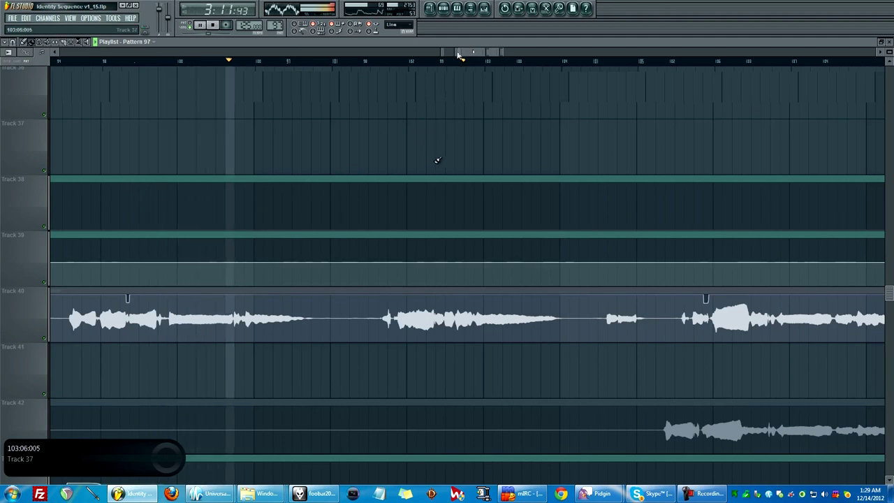
{"action": "scroll", "coordinate": [446, 192], "scroll_direction": "down", "scroll_amount": 1}
{"action": "scroll", "coordinate": [445, 193], "scroll_direction": "down", "scroll_amount": 2}
{"action": "scroll", "coordinate": [447, 193], "scroll_direction": "up", "scroll_amount": 11}
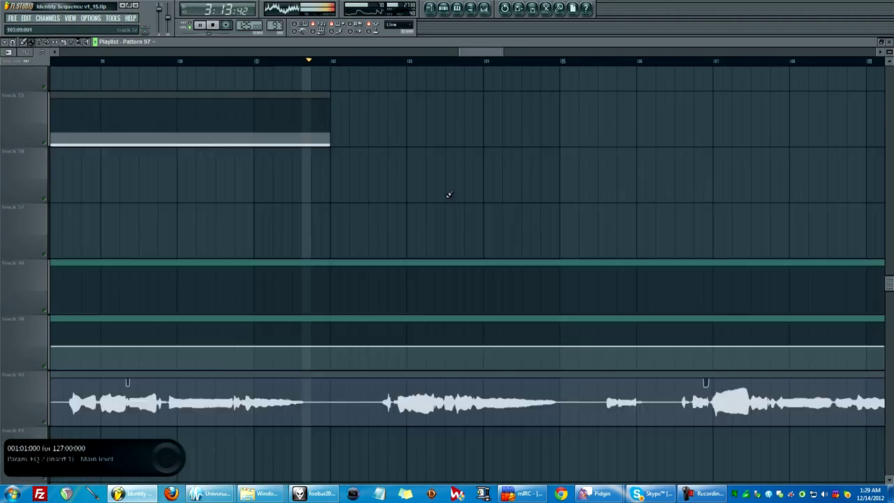
{"action": "scroll", "coordinate": [448, 194], "scroll_direction": "up", "scroll_amount": 3}
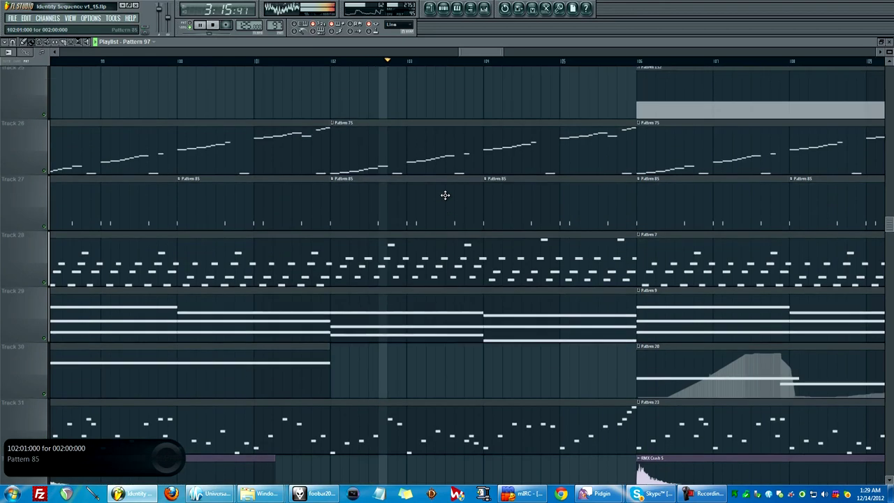
{"action": "scroll", "coordinate": [447, 195], "scroll_direction": "up", "scroll_amount": 5}
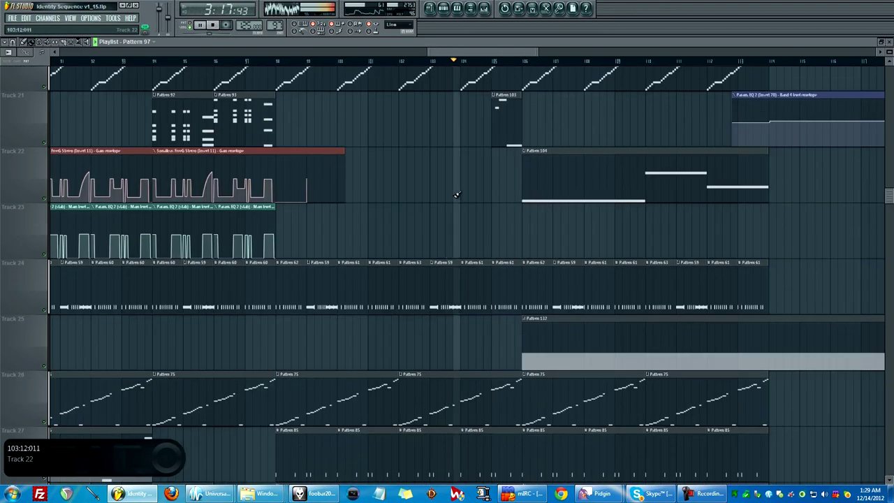
{"action": "scroll", "coordinate": [463, 209], "scroll_direction": "up", "scroll_amount": 4}
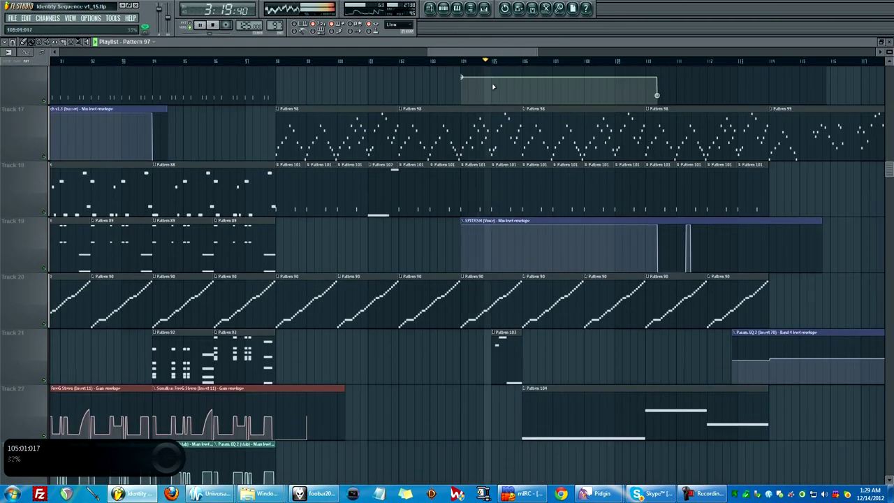
{"action": "scroll", "coordinate": [419, 191], "scroll_direction": "right", "scroll_amount": 4}
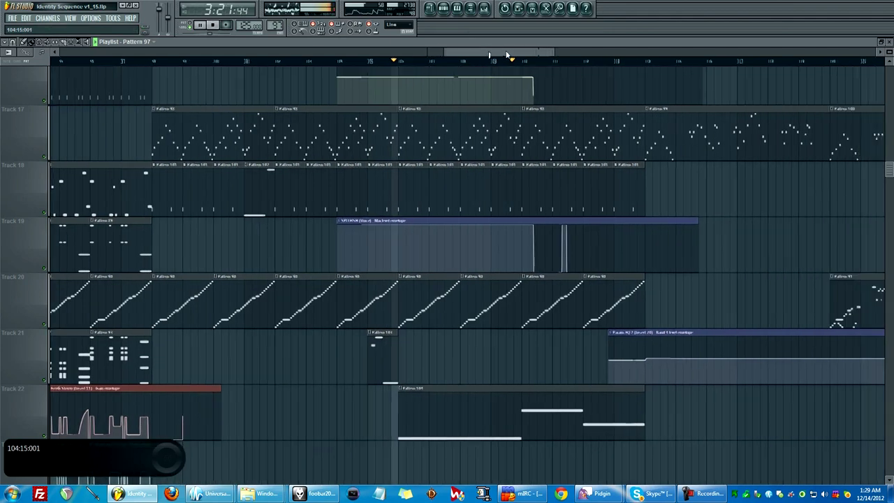
{"action": "key", "text": "space"}
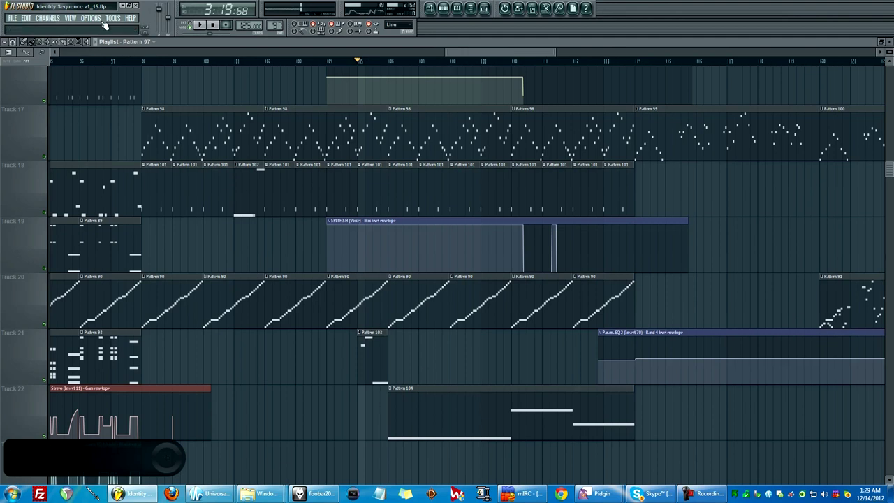
{"action": "left_click", "coordinate": [70, 19]}
{"action": "left_click", "coordinate": [88, 70]}
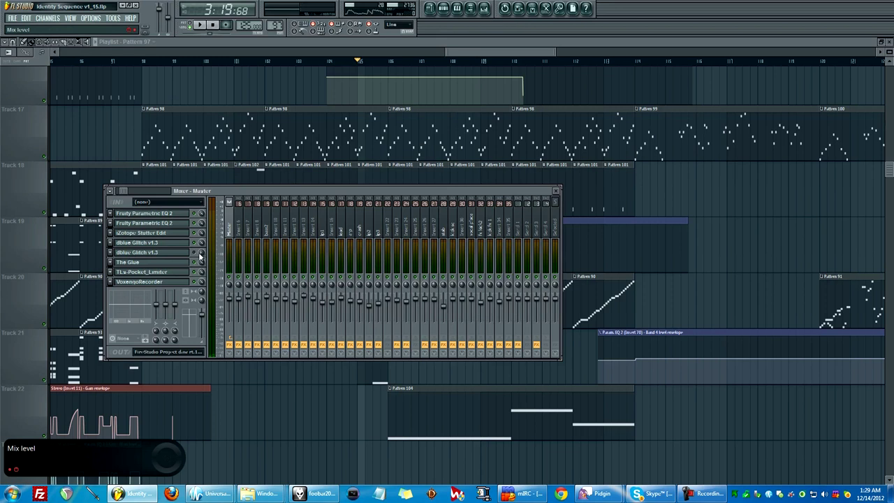
{"action": "key", "text": "space"}
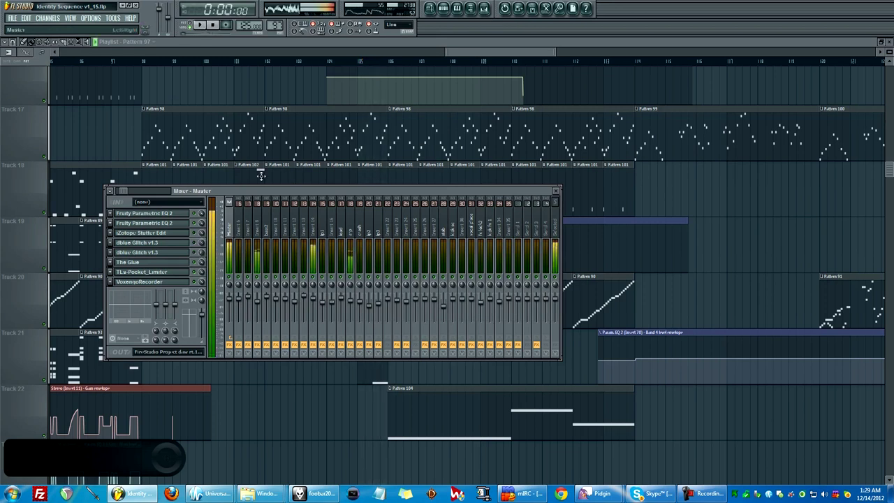
{"action": "left_click", "coordinate": [344, 63]}
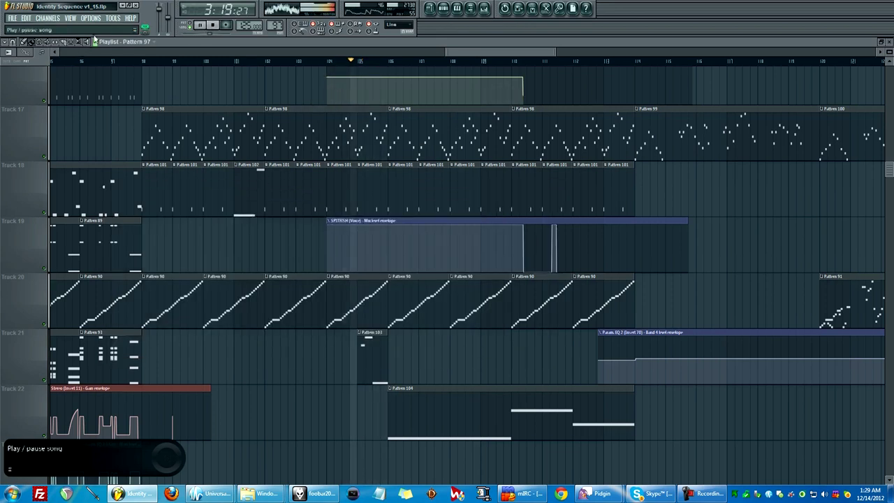
{"action": "left_click", "coordinate": [70, 18]}
{"action": "left_click", "coordinate": [94, 71]}
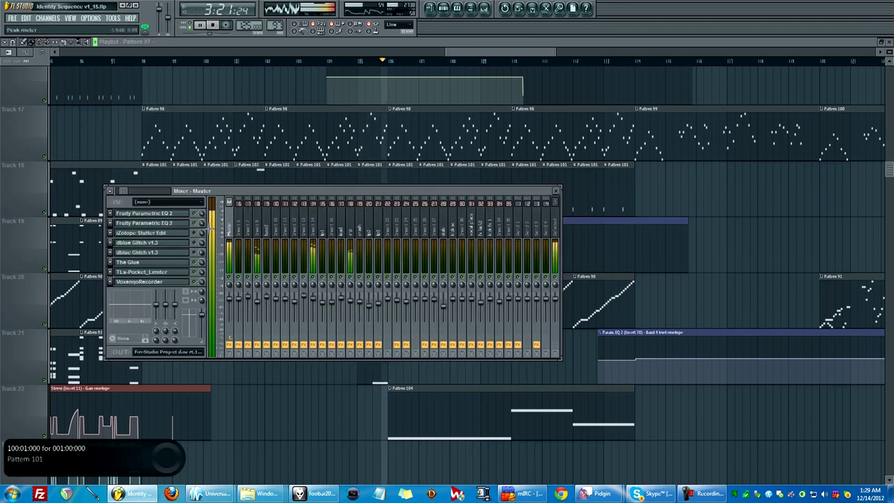
{"action": "key", "text": "space"}
{"action": "left_click", "coordinate": [334, 63]}
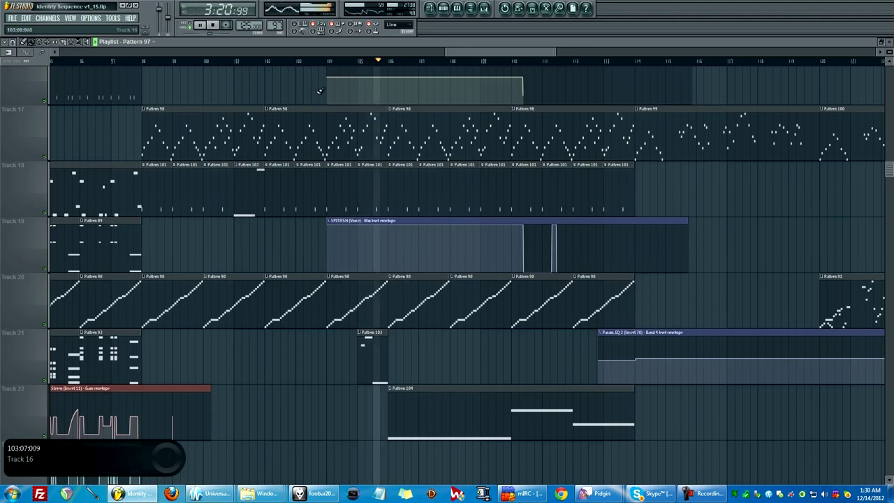
{"action": "left_click_drag", "start_coordinate": [457, 52], "coordinate": [485, 49]}
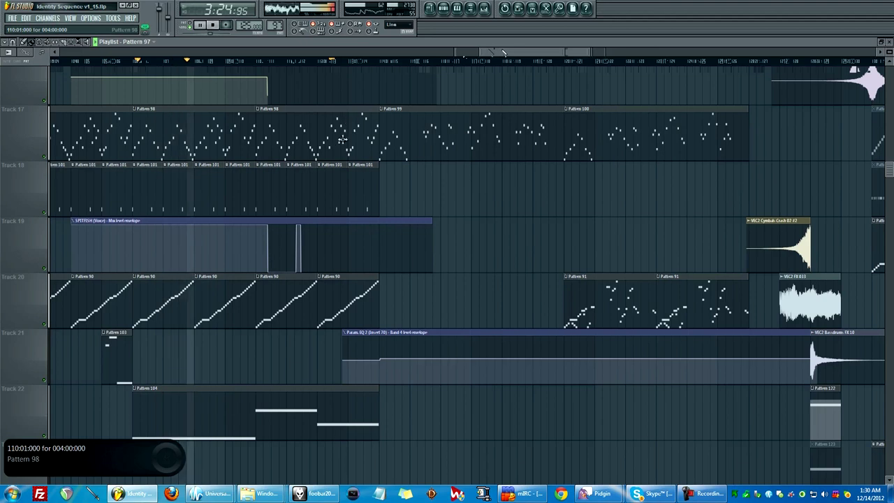
{"action": "scroll", "coordinate": [341, 168], "scroll_direction": "down", "scroll_amount": 3}
{"action": "scroll", "coordinate": [340, 168], "scroll_direction": "up", "scroll_amount": 10}
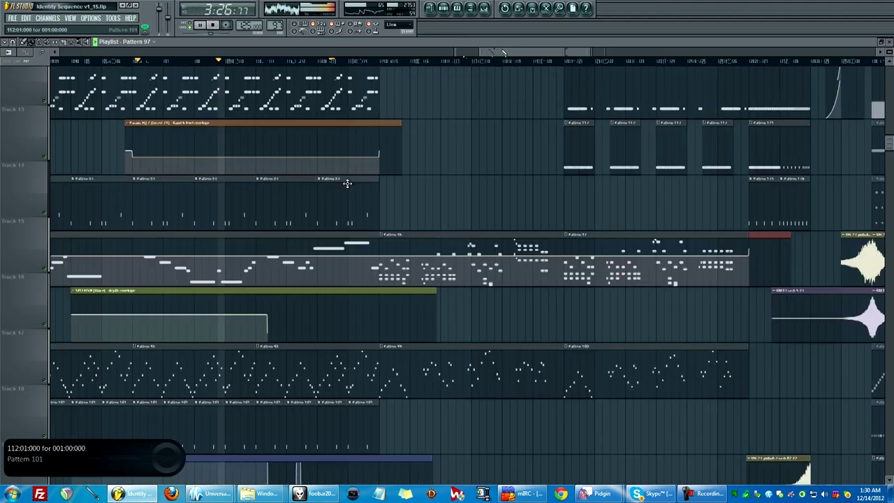
{"action": "scroll", "coordinate": [354, 200], "scroll_direction": "up", "scroll_amount": 3}
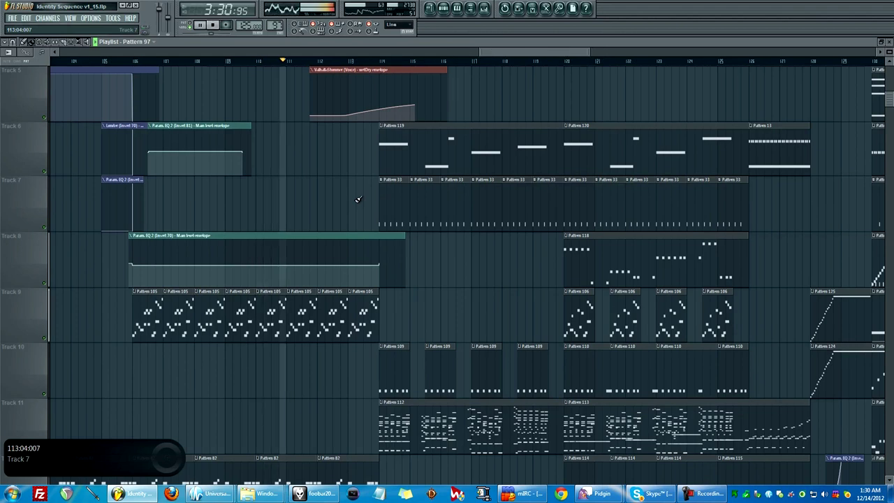
{"action": "scroll", "coordinate": [359, 196], "scroll_direction": "down", "scroll_amount": 1}
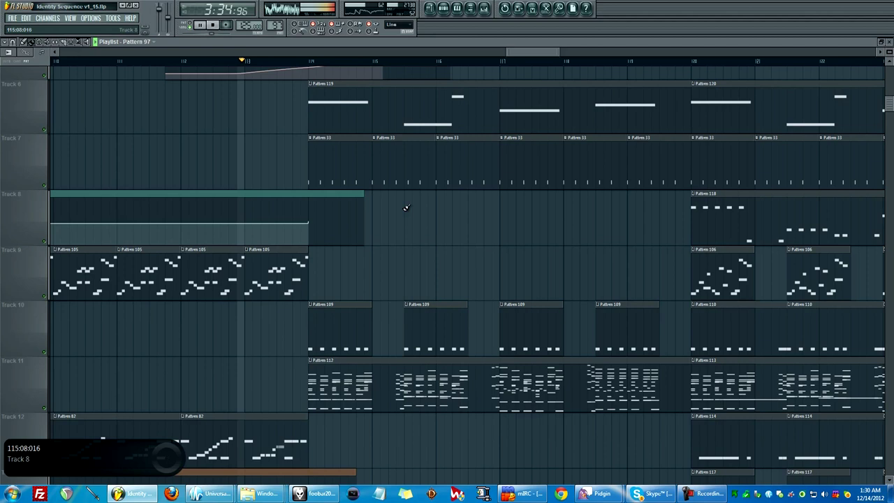
{"action": "scroll", "coordinate": [405, 202], "scroll_direction": "down", "scroll_amount": 4}
{"action": "key", "text": "space"}
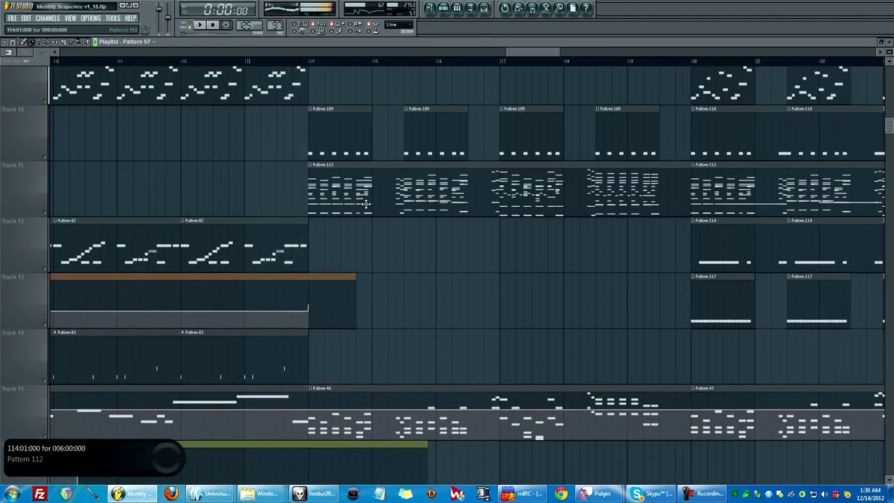
{"action": "scroll", "coordinate": [366, 204], "scroll_direction": "up", "scroll_amount": 10}
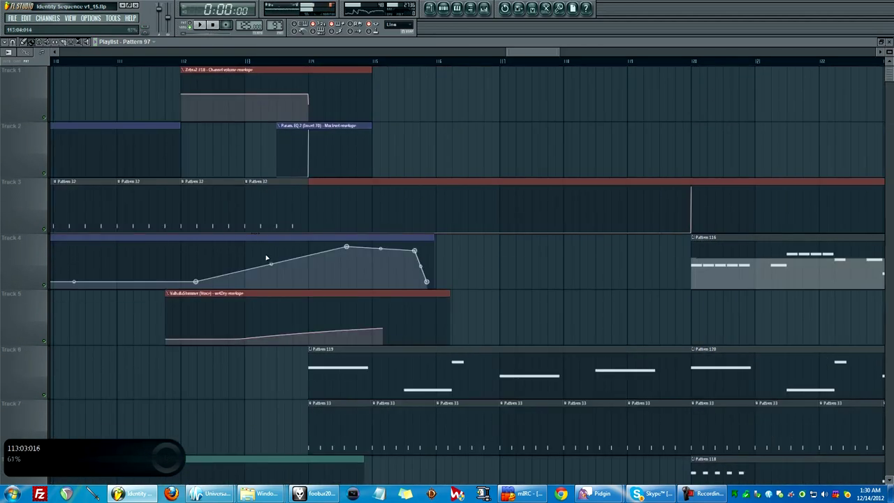
{"action": "mouse_move", "coordinate": [511, 51]}
{"action": "left_mouse_down"}
{"action": "mouse_move", "coordinate": [490, 51]}
{"action": "mouse_move", "coordinate": [506, 51]}
{"action": "left_mouse_up"}
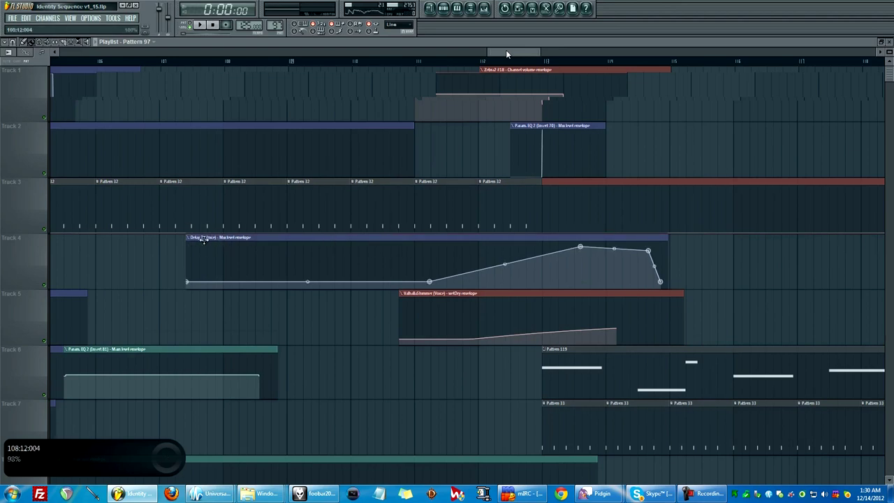
{"action": "scroll", "coordinate": [420, 266], "scroll_direction": "down", "scroll_amount": 3}
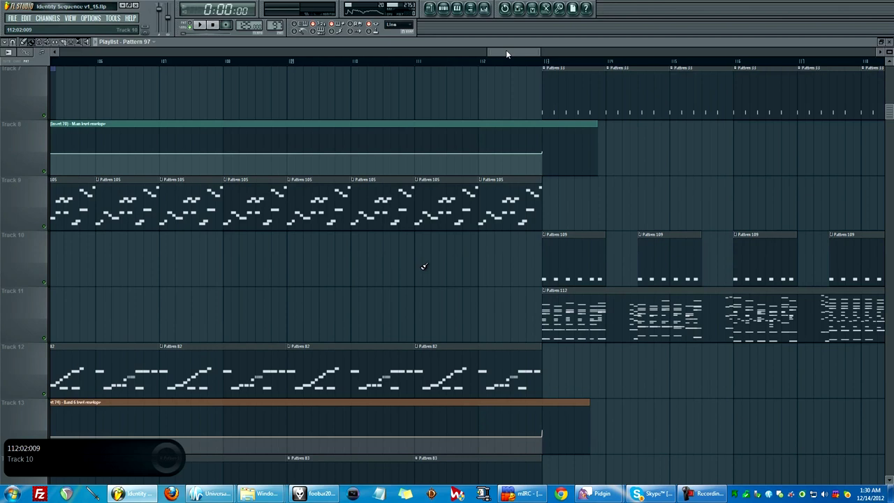
{"action": "scroll", "coordinate": [423, 267], "scroll_direction": "down", "scroll_amount": 10}
{"action": "scroll", "coordinate": [427, 271], "scroll_direction": "down", "scroll_amount": 7}
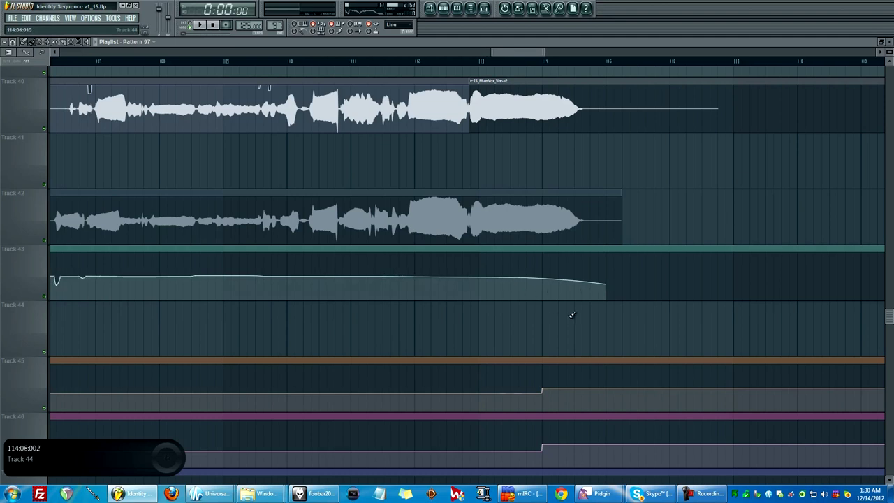
{"action": "scroll", "coordinate": [572, 314], "scroll_direction": "up", "scroll_amount": 9}
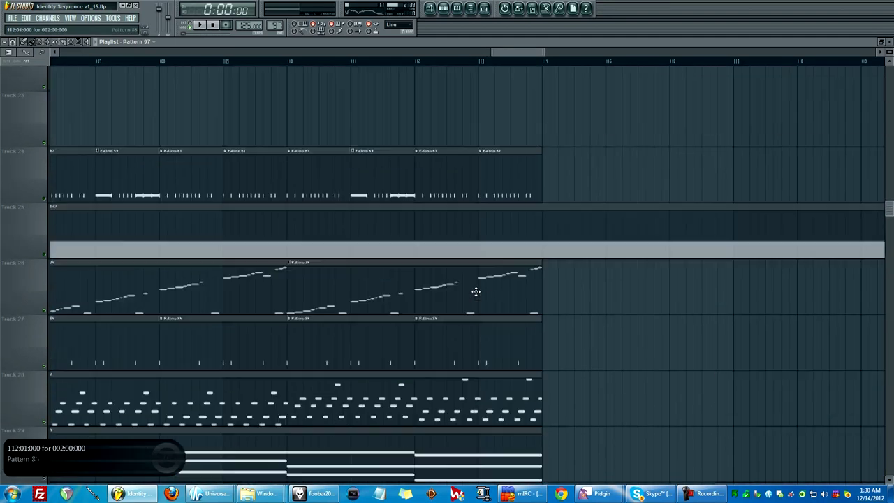
{"action": "scroll", "coordinate": [468, 290], "scroll_direction": "up", "scroll_amount": 10}
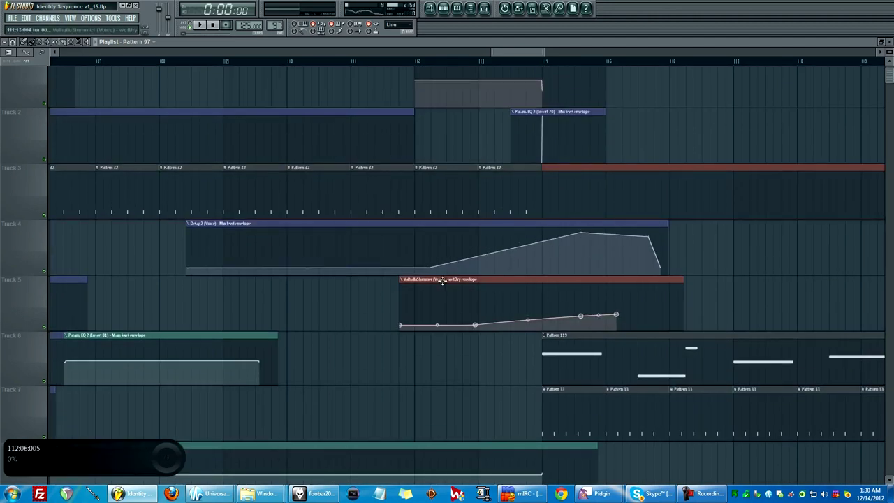
{"action": "scroll", "coordinate": [460, 300], "scroll_direction": "up", "scroll_amount": 1}
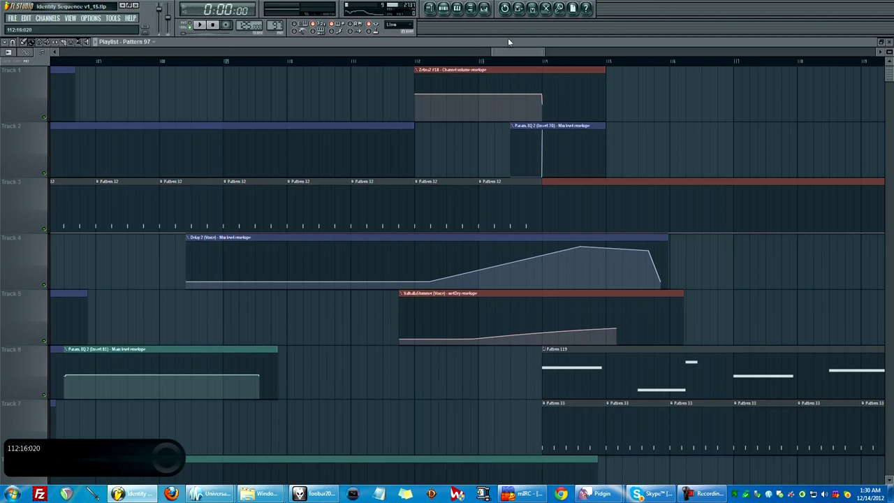
{"action": "left_click_drag", "start_coordinate": [514, 51], "coordinate": [526, 50]}
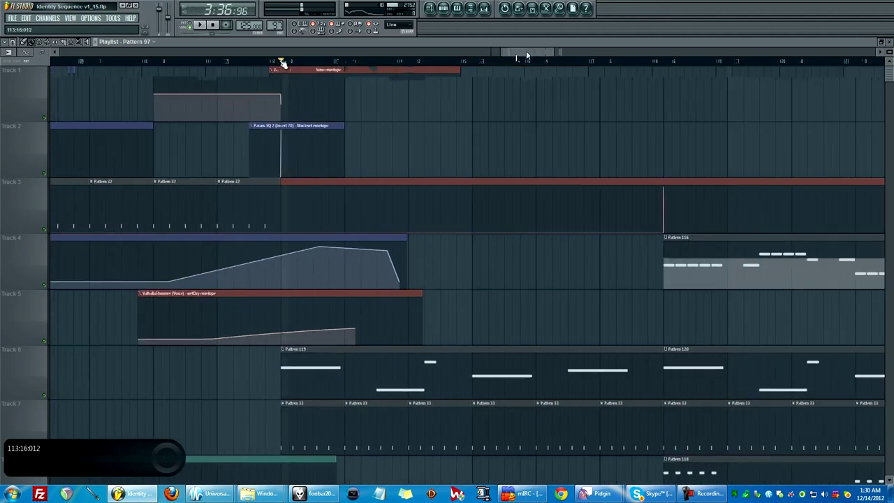
{"action": "scroll", "coordinate": [447, 199], "scroll_direction": "down", "scroll_amount": 7}
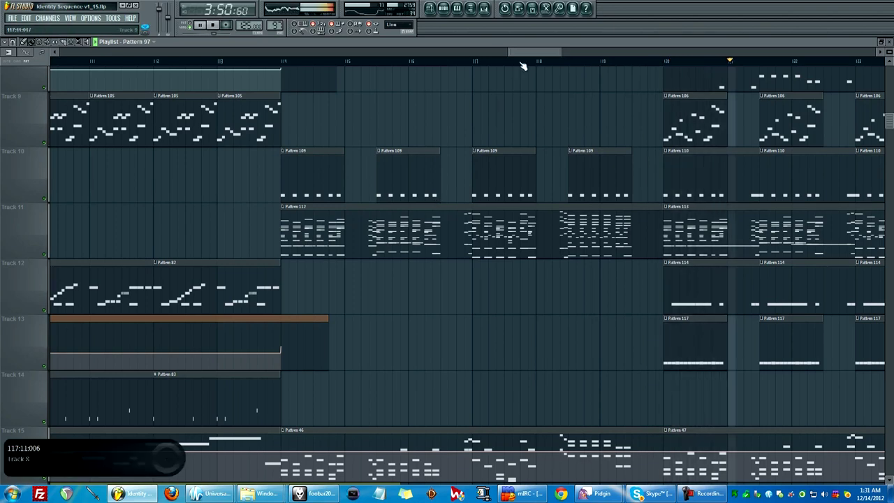
{"action": "left_click_drag", "start_coordinate": [525, 53], "coordinate": [535, 52]}
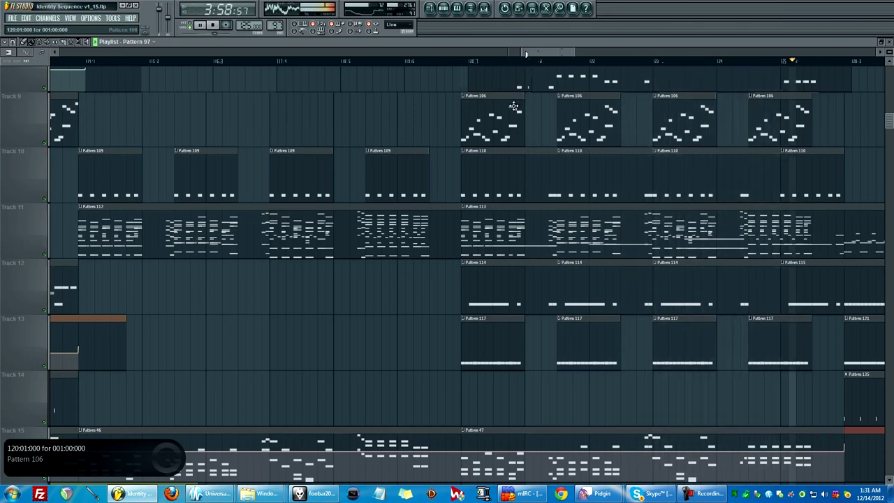
Open Pattern 112 with the piano roll beside the channel list and check the Layer channel's panning options
{"action": "double_click", "coordinate": [127, 231]}
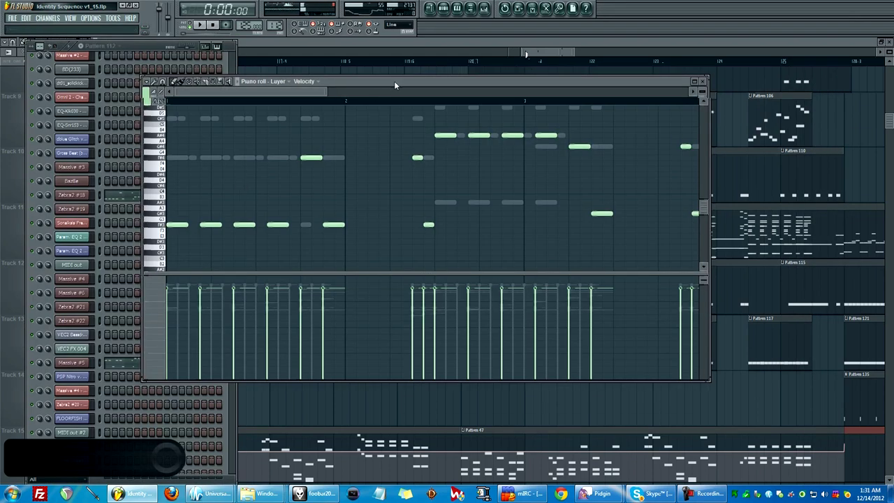
{"action": "left_click_drag", "start_coordinate": [395, 85], "coordinate": [483, 85]}
{"action": "scroll", "coordinate": [161, 238], "scroll_direction": "down", "scroll_amount": 10}
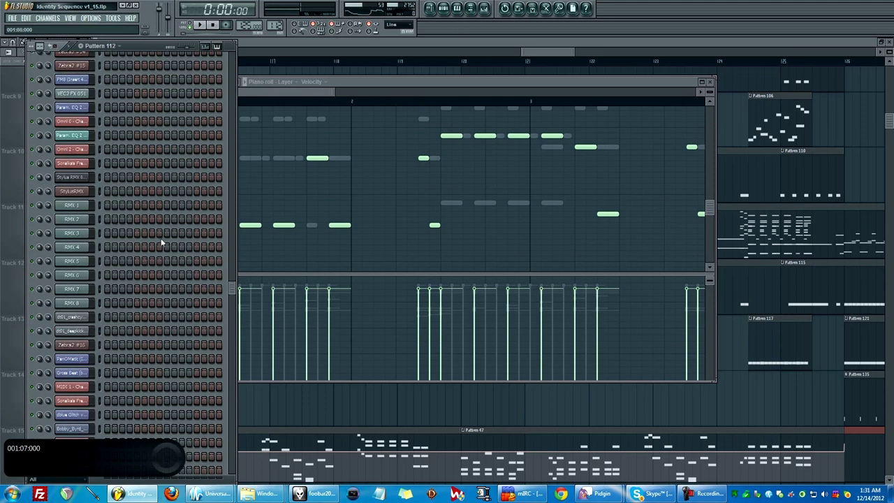
{"action": "scroll", "coordinate": [157, 277], "scroll_direction": "up", "scroll_amount": 5}
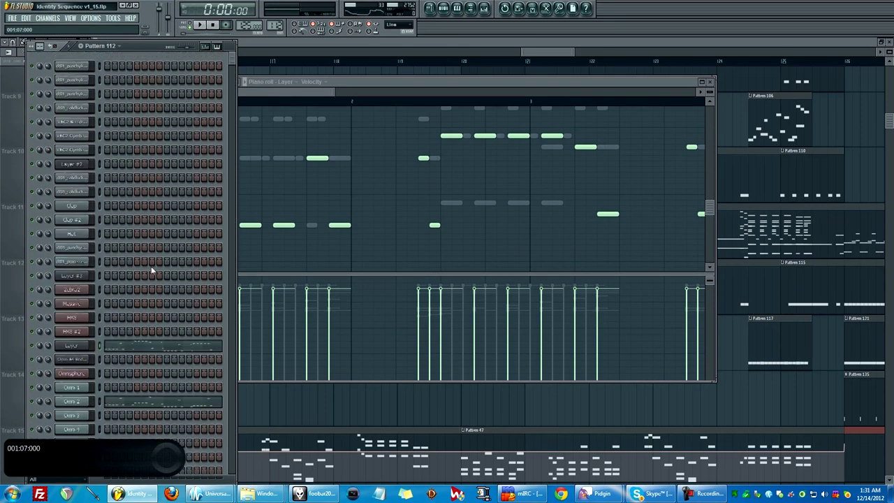
{"action": "scroll", "coordinate": [105, 210], "scroll_direction": "up", "scroll_amount": 3}
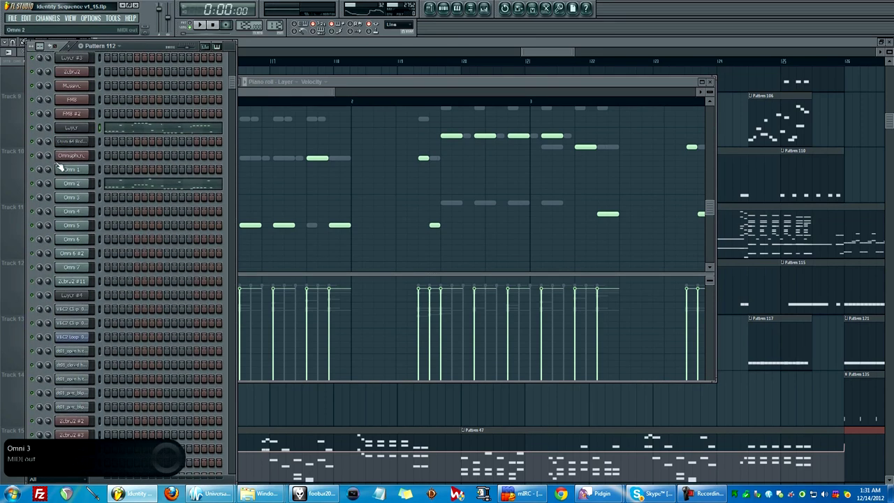
{"action": "right_click", "coordinate": [38, 133]}
{"action": "key", "text": "Escape"}
{"action": "scroll", "coordinate": [149, 154], "scroll_direction": "up", "scroll_amount": 2}
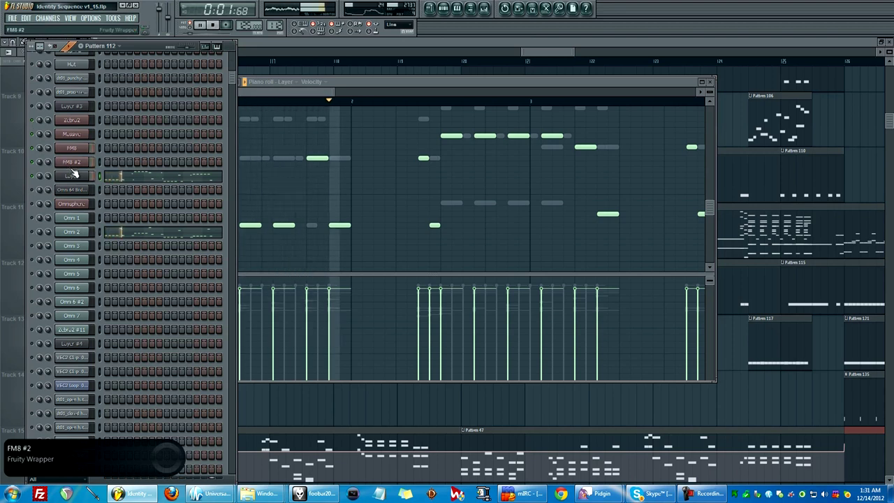
Audition the pattern, then open FM8 #3's settings and show its notes in the piano roll
{"action": "key", "text": "space"}
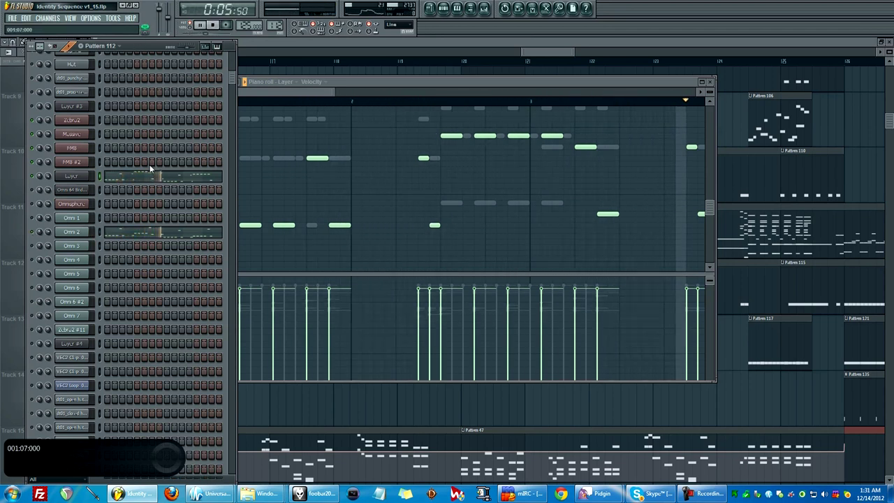
{"action": "key", "text": "space"}
{"action": "scroll", "coordinate": [150, 168], "scroll_direction": "down", "scroll_amount": 3}
{"action": "scroll", "coordinate": [150, 168], "scroll_direction": "down", "scroll_amount": 10}
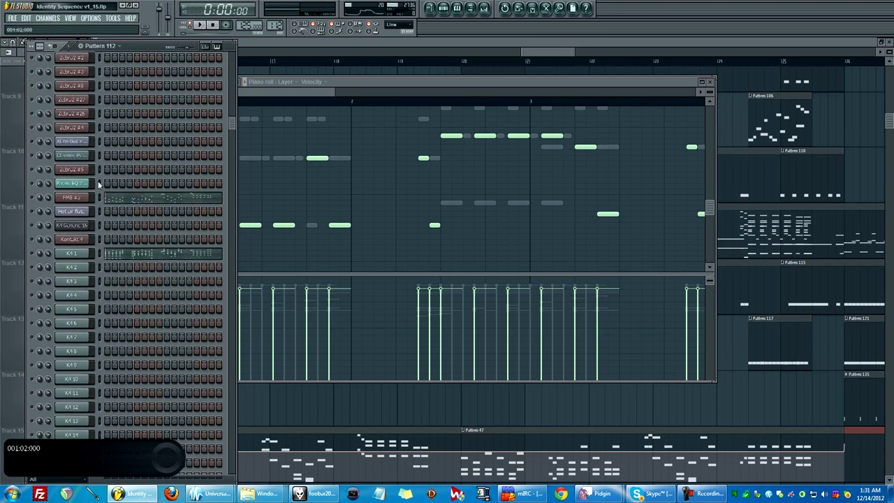
{"action": "left_click", "coordinate": [62, 201]}
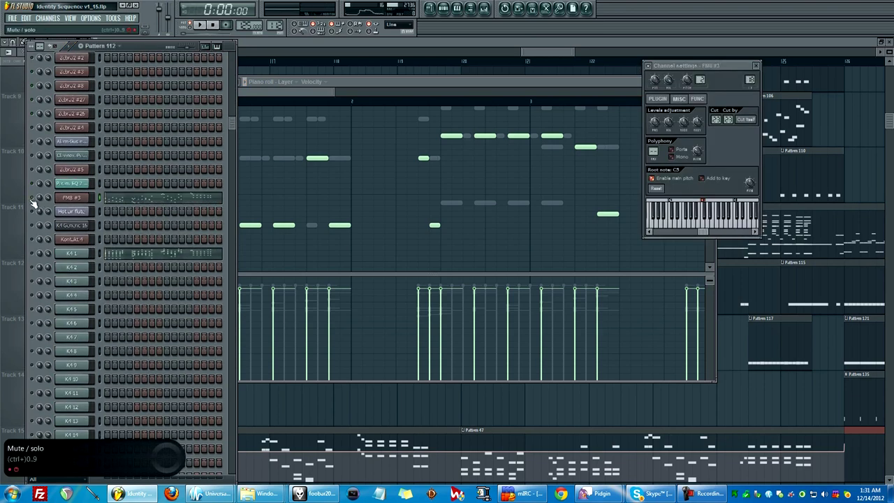
{"action": "right_click", "coordinate": [86, 198]}
{"action": "left_click", "coordinate": [115, 202]}
Restart the pattern with the channel list in front and bring up the K4 1 channel's options
{"action": "scroll", "coordinate": [350, 184], "scroll_direction": "down", "scroll_amount": 3}
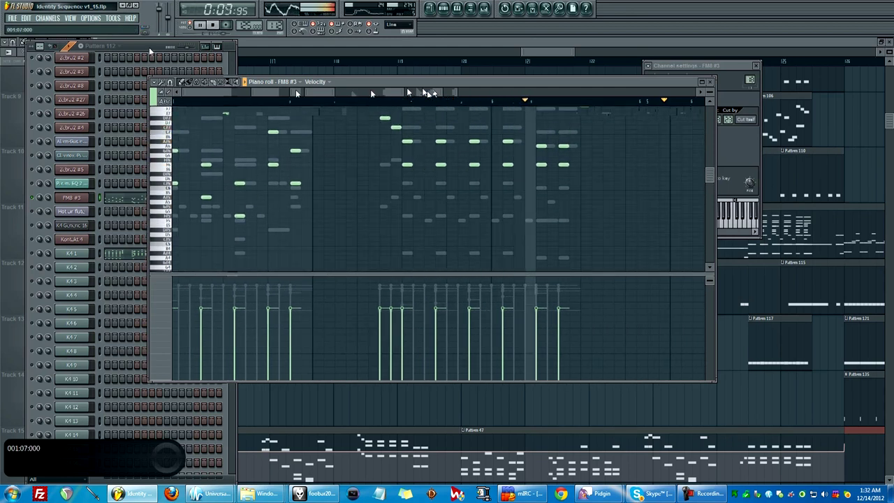
{"action": "left_click", "coordinate": [31, 257]}
{"action": "key", "text": "space"}
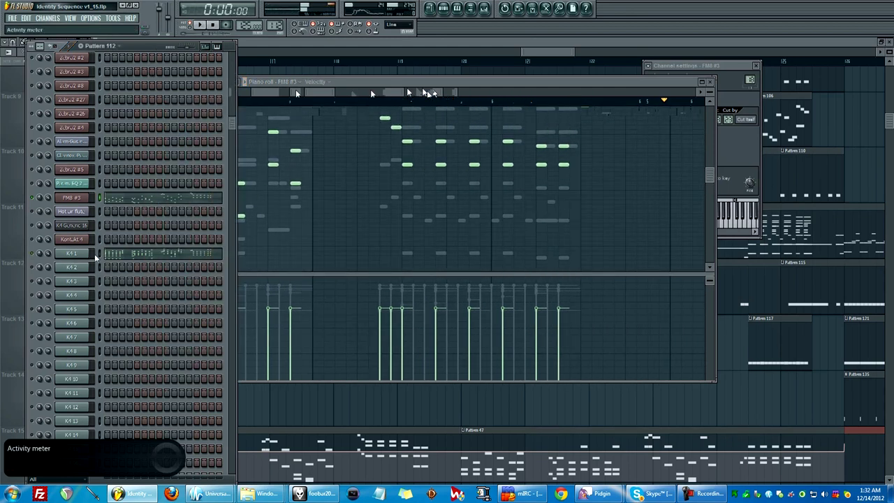
{"action": "key", "text": "space"}
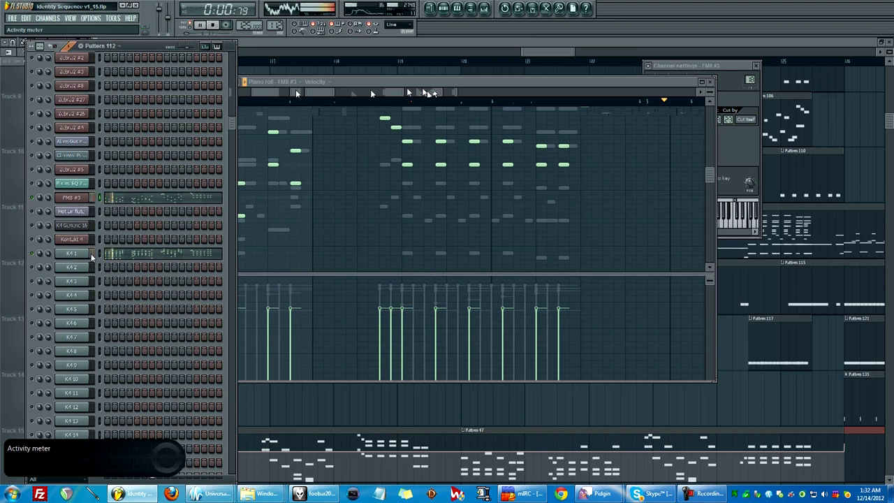
{"action": "right_click", "coordinate": [118, 251]}
Show K4 1's notes in the piano roll, stop playback and zoom the piano roll view
{"action": "left_click", "coordinate": [129, 256]}
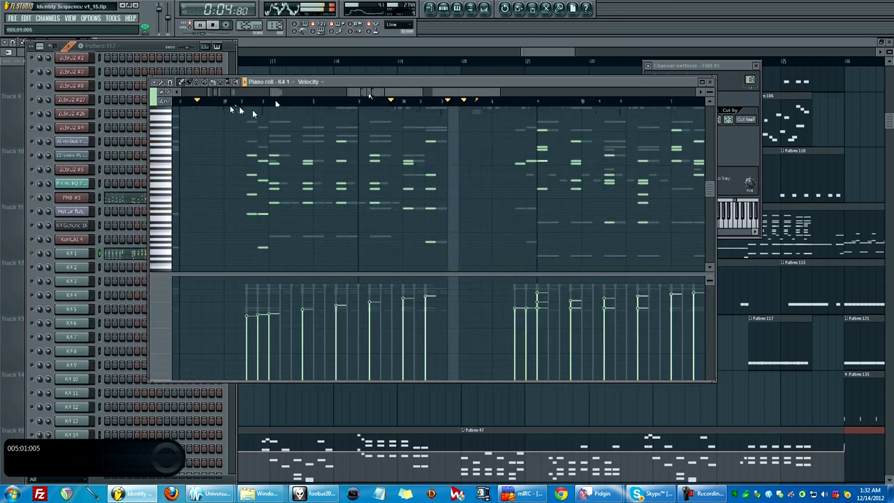
{"action": "key", "text": "space"}
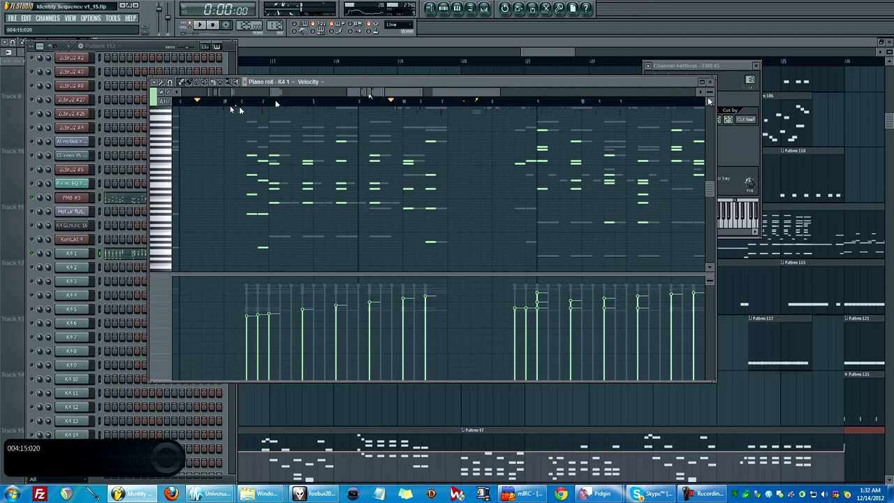
{"action": "scroll", "coordinate": [239, 106], "scroll_direction": "up", "scroll_amount": 3}
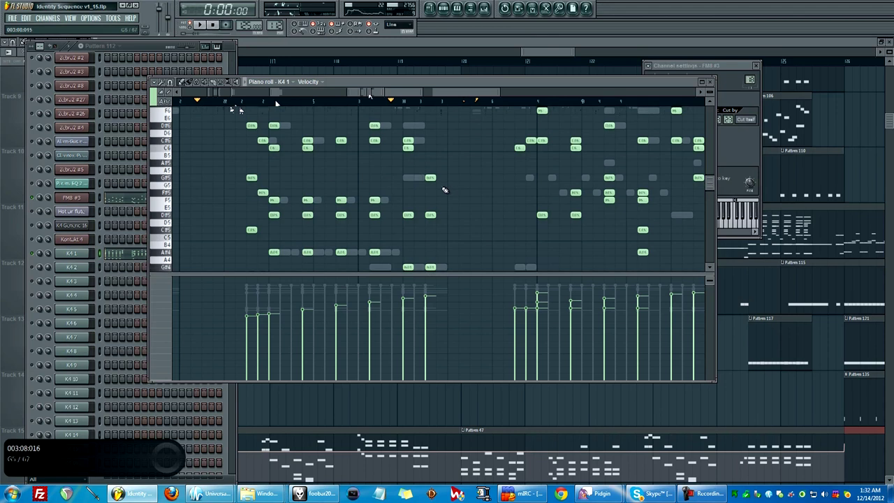
{"action": "scroll", "coordinate": [337, 104], "scroll_direction": "right", "scroll_amount": 3}
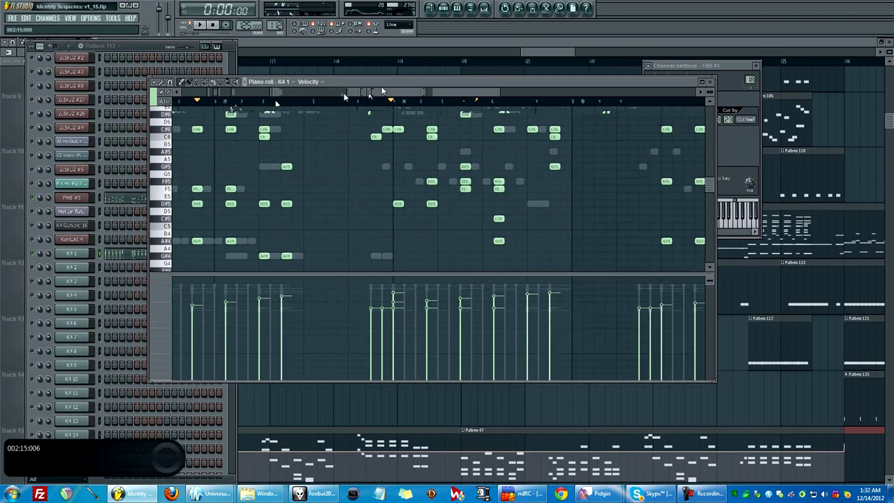
Scroll down the channel list and open a Zebra2 channel's settings in place of FM8 #3
{"action": "left_click", "coordinate": [155, 47]}
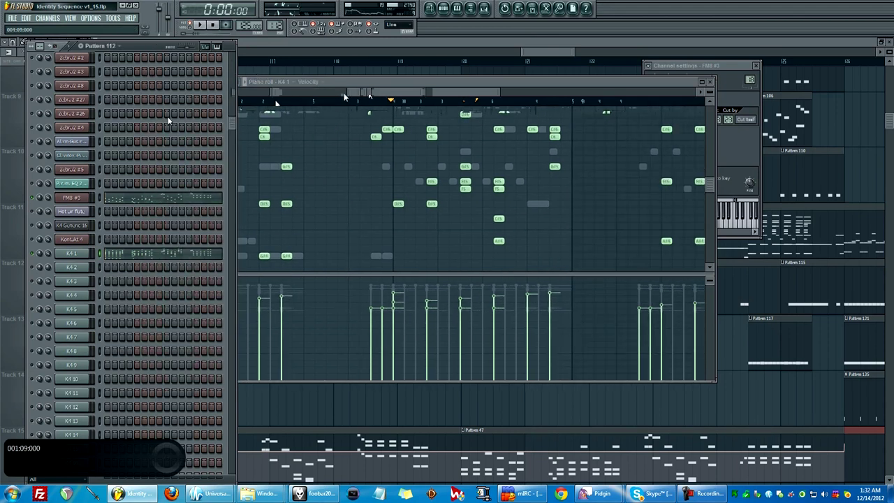
{"action": "scroll", "coordinate": [165, 132], "scroll_direction": "down", "scroll_amount": 3}
{"action": "scroll", "coordinate": [165, 133], "scroll_direction": "down", "scroll_amount": 4}
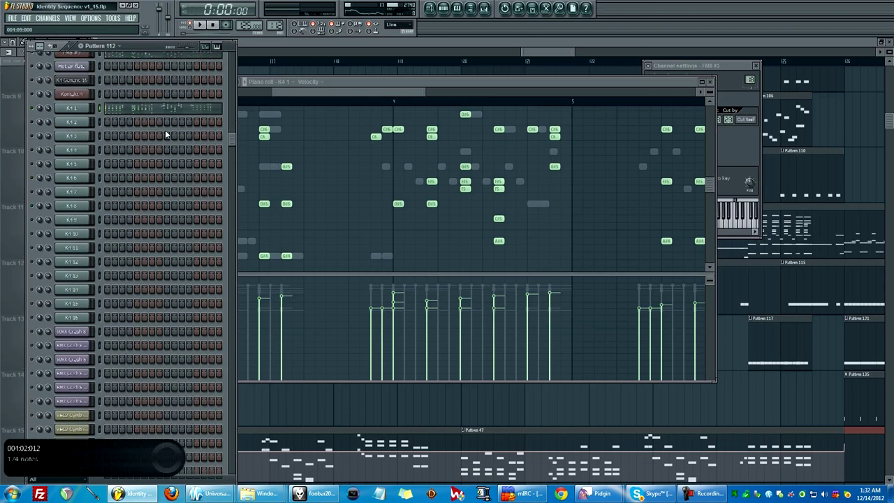
{"action": "scroll", "coordinate": [159, 122], "scroll_direction": "down", "scroll_amount": 8}
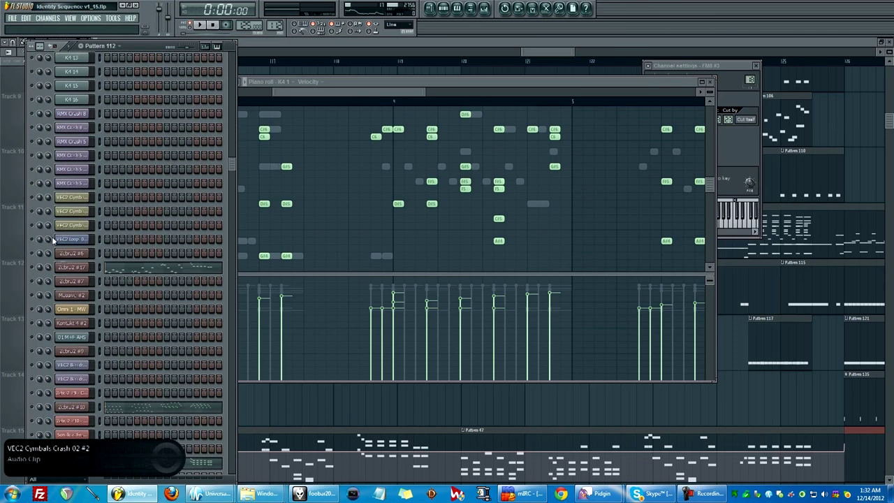
{"action": "left_click", "coordinate": [68, 268]}
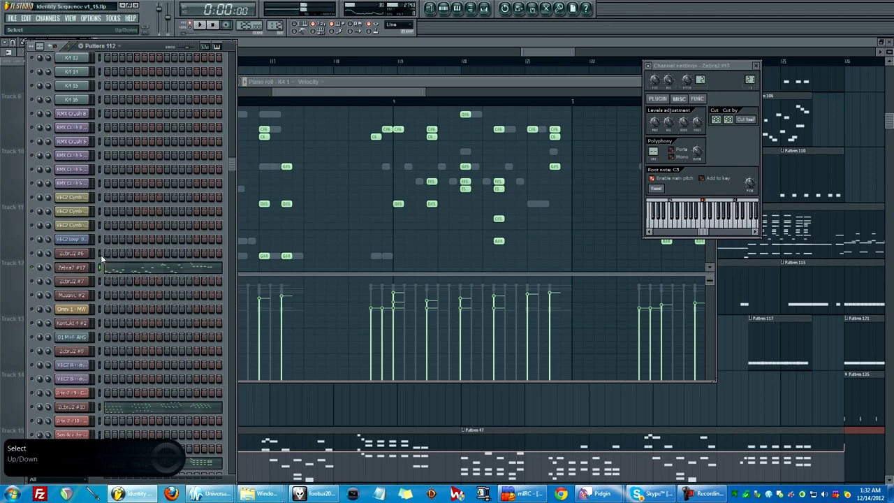
{"action": "scroll", "coordinate": [103, 250], "scroll_direction": "down", "scroll_amount": 4}
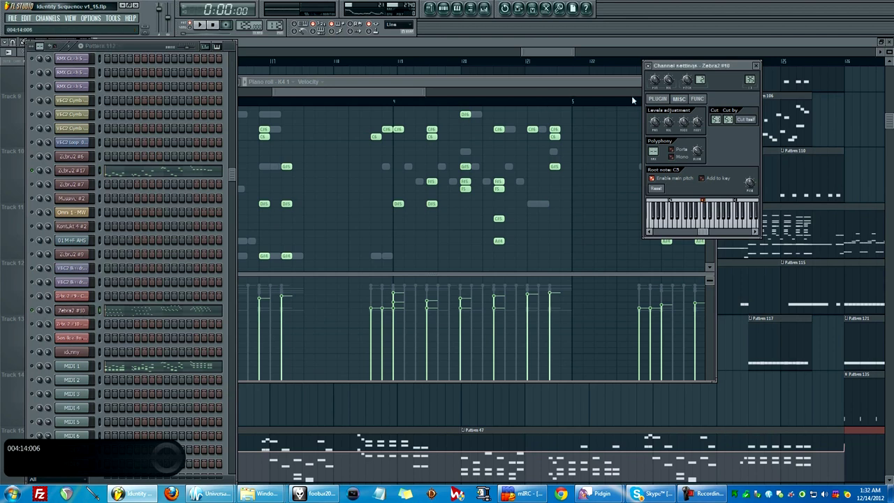
Open the Zebra2 #10 synth, move it right and view its synthesis page during playback
{"action": "left_click", "coordinate": [655, 99]}
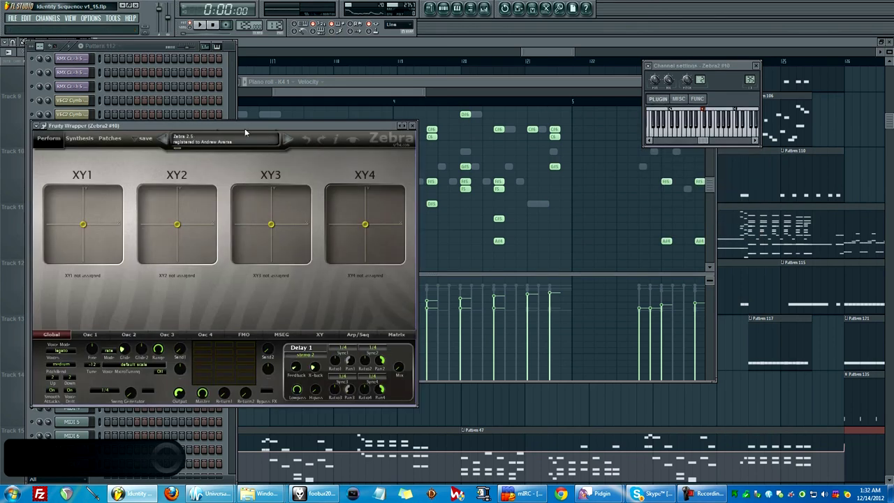
{"action": "left_click_drag", "start_coordinate": [293, 126], "coordinate": [481, 120]}
{"action": "key", "text": "space"}
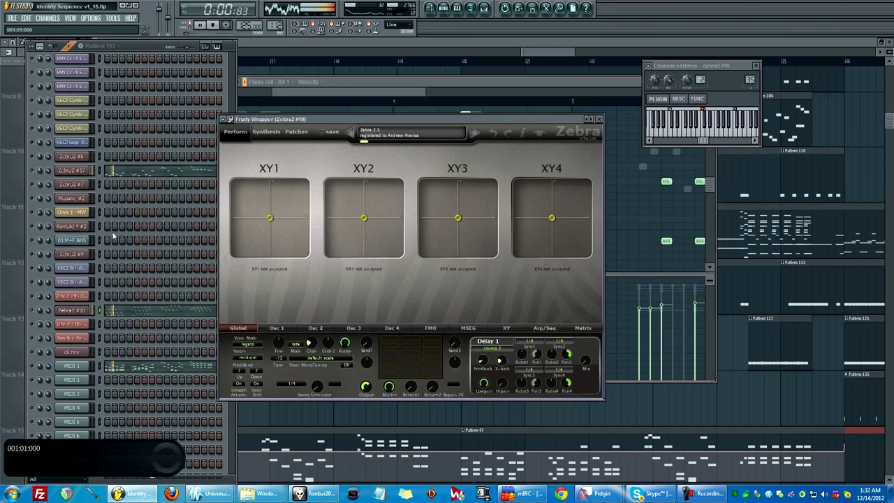
{"action": "left_click", "coordinate": [266, 131]}
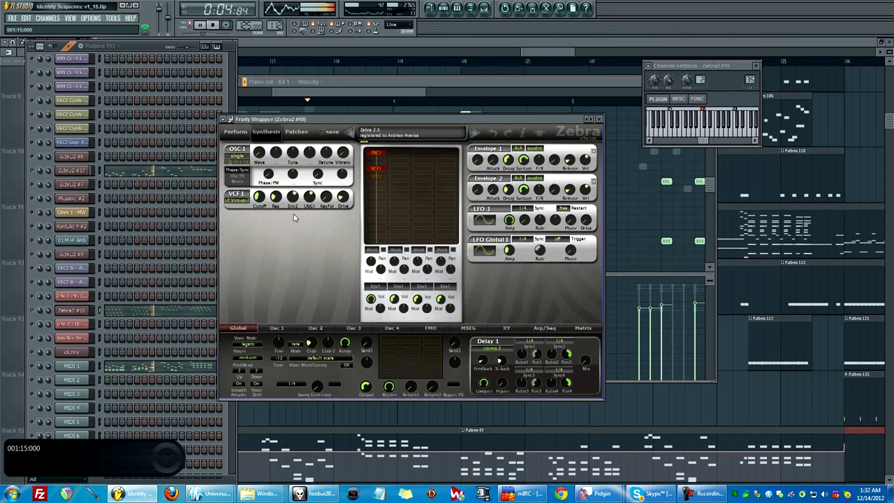
{"action": "left_click", "coordinate": [140, 47]}
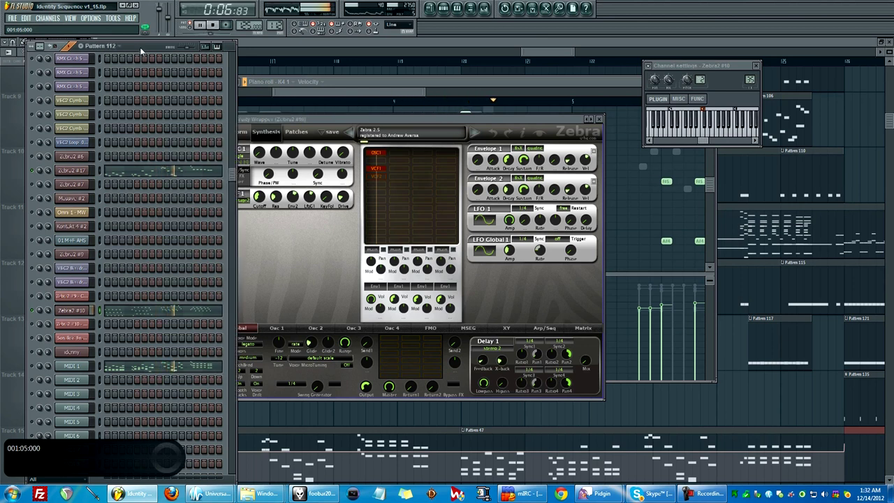
{"action": "key", "text": "space"}
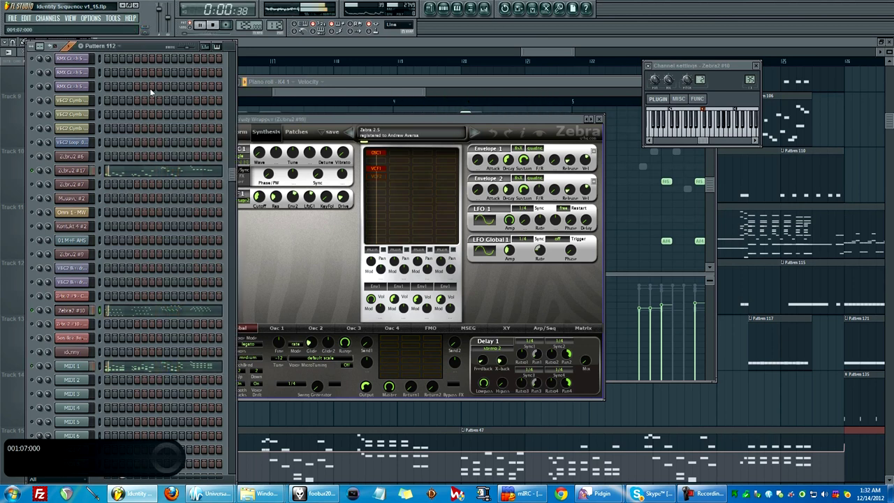
Close all plugin windows with F12, stop playback, and dismiss a channel's options menu
{"action": "scroll", "coordinate": [109, 205], "scroll_direction": "down", "scroll_amount": 20}
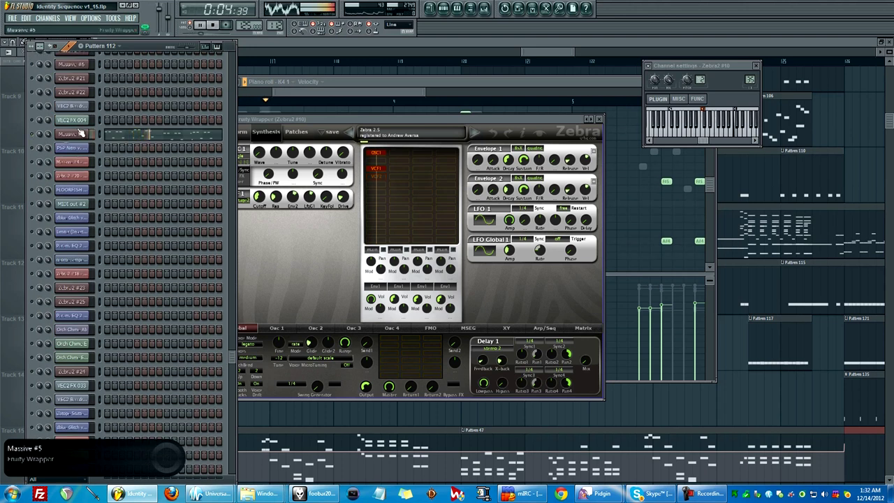
{"action": "scroll", "coordinate": [145, 168], "scroll_direction": "down", "scroll_amount": 10}
{"action": "key", "text": "F12"}
{"action": "key", "text": "space"}
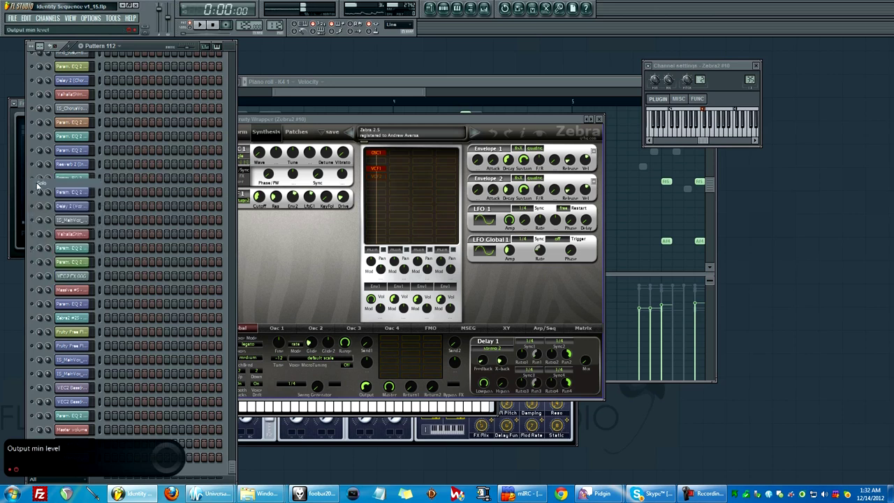
{"action": "right_click", "coordinate": [34, 174]}
{"action": "left_click", "coordinate": [42, 179]}
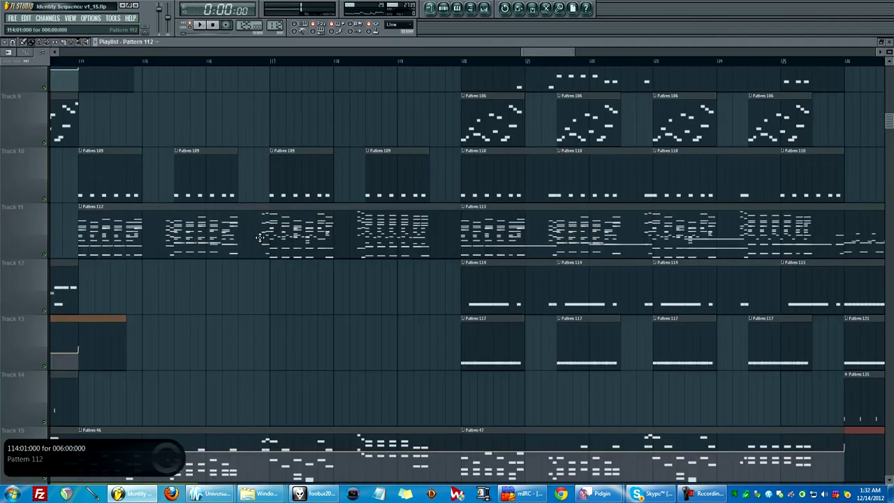
{"action": "scroll", "coordinate": [260, 238], "scroll_direction": "down", "scroll_amount": 2}
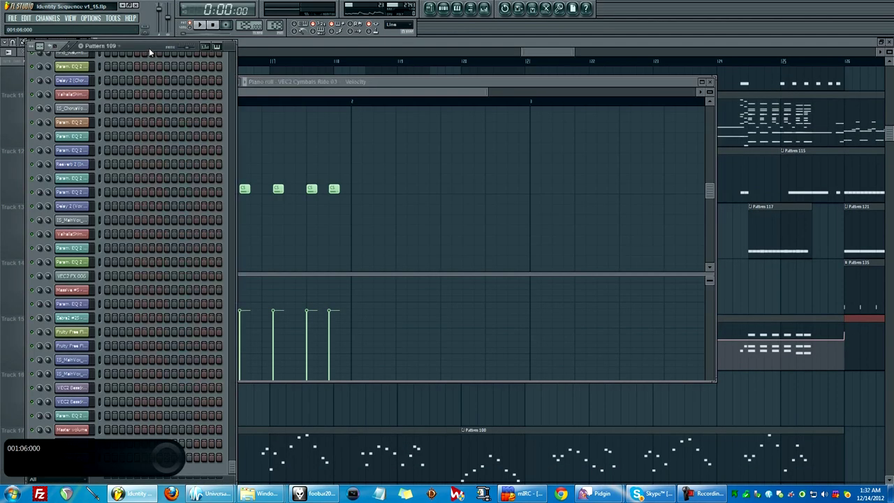
{"action": "key", "text": "space"}
{"action": "scroll", "coordinate": [154, 188], "scroll_direction": "up", "scroll_amount": 10}
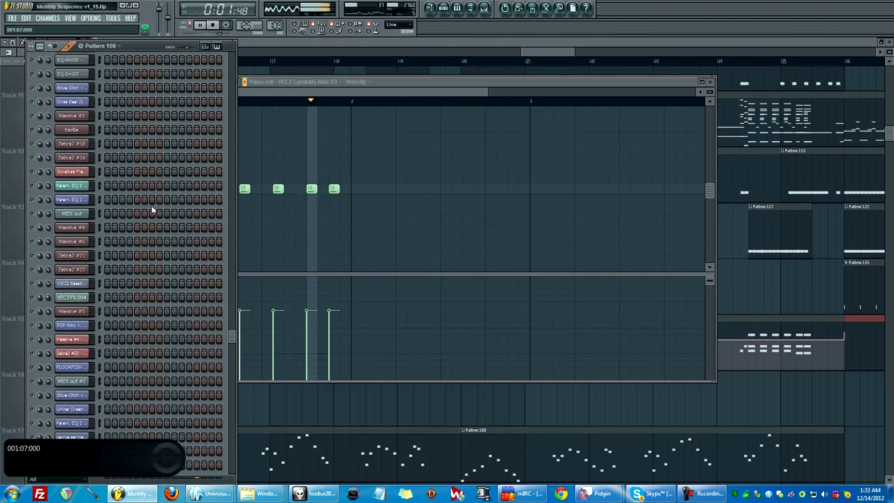
{"action": "scroll", "coordinate": [157, 216], "scroll_direction": "up", "scroll_amount": 3}
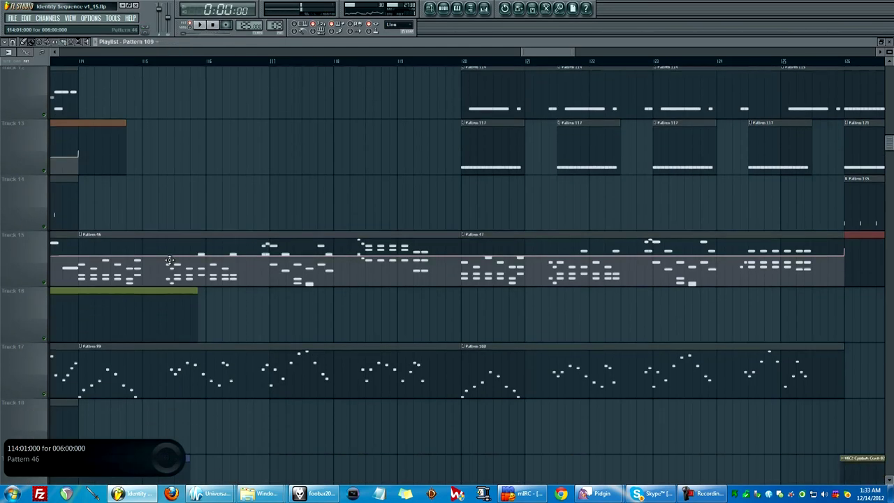
{"action": "scroll", "coordinate": [169, 260], "scroll_direction": "down", "scroll_amount": 5}
{"action": "double_click", "coordinate": [130, 259]}
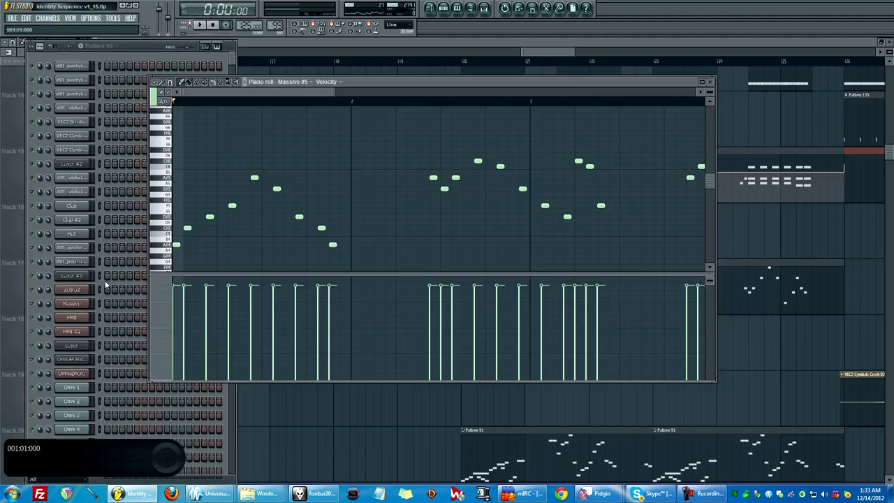
{"action": "key", "text": "space"}
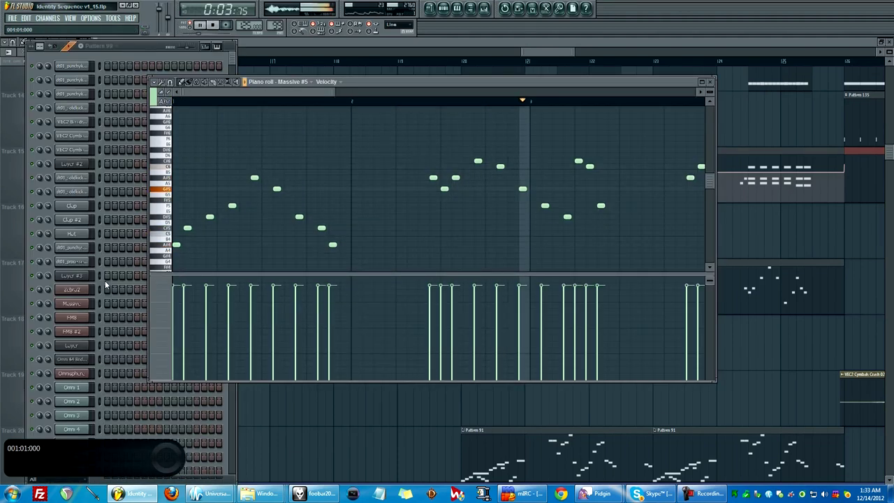
{"action": "key", "text": "space"}
{"action": "key", "text": "F12"}
{"action": "scroll", "coordinate": [112, 271], "scroll_direction": "up", "scroll_amount": 6}
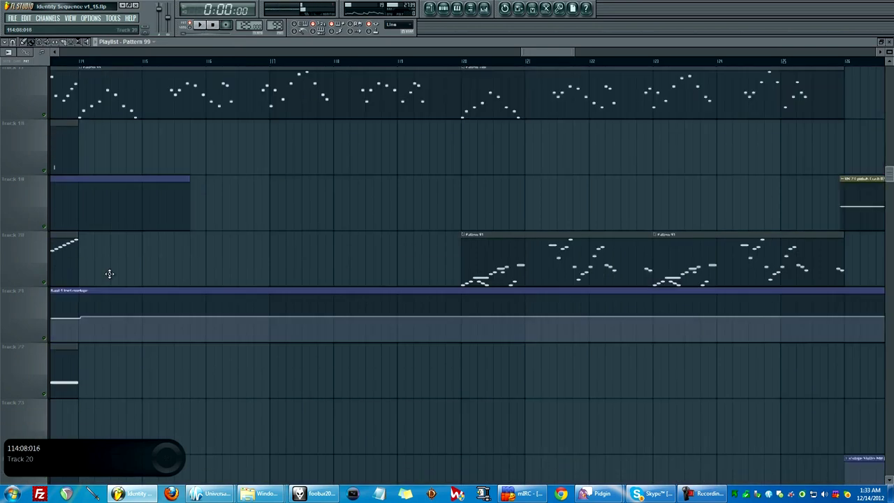
{"action": "scroll", "coordinate": [128, 253], "scroll_direction": "down", "scroll_amount": 3}
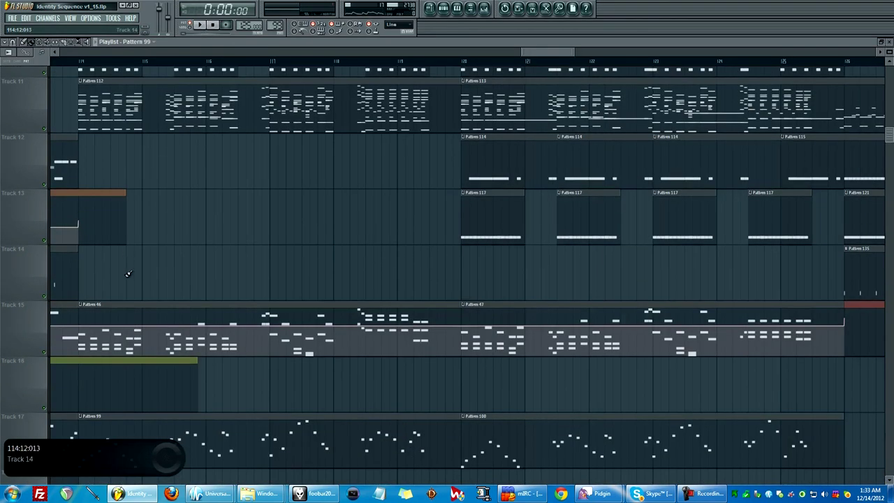
{"action": "double_click", "coordinate": [123, 306]}
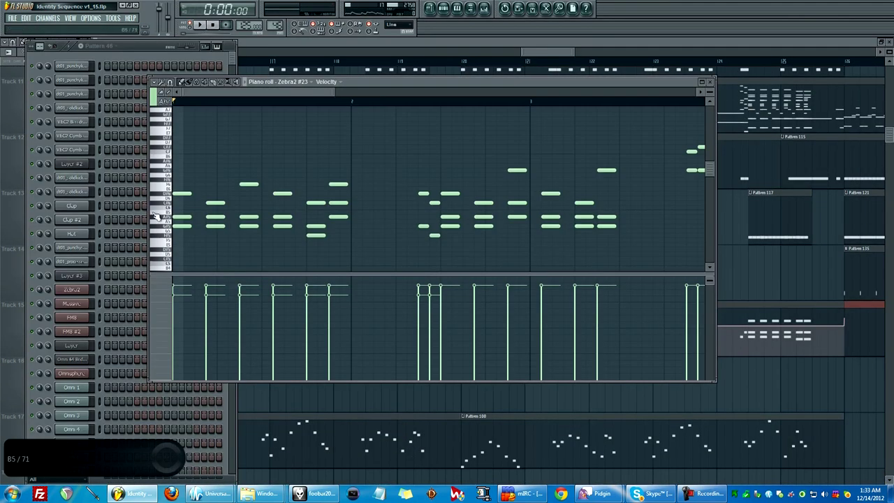
{"action": "key", "text": "space"}
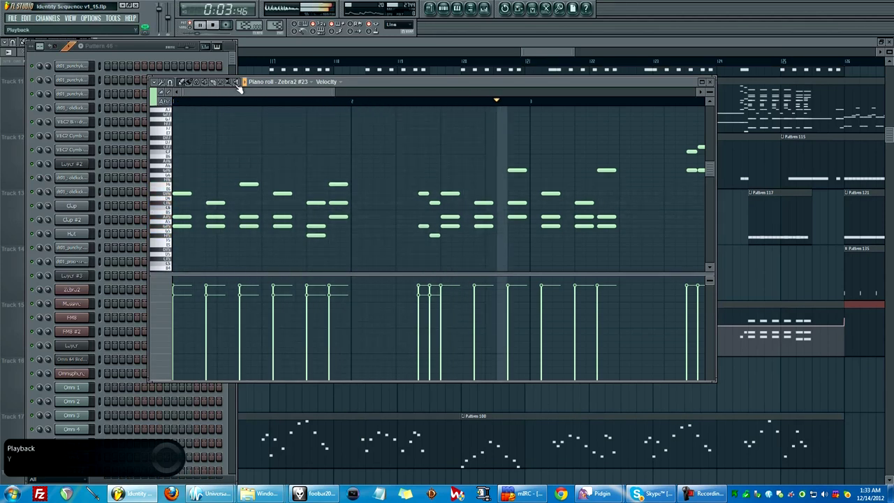
{"action": "left_click_drag", "start_coordinate": [232, 90], "coordinate": [425, 98]}
{"action": "key", "text": "space"}
{"action": "left_click", "coordinate": [266, 68]}
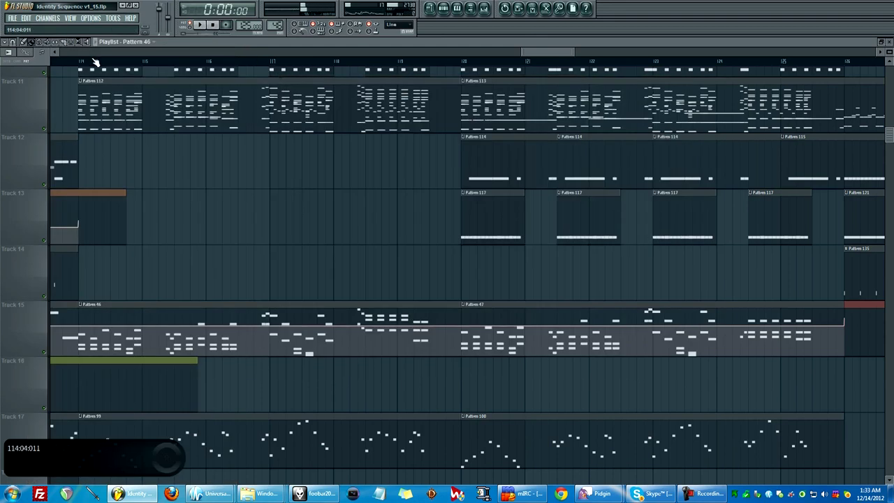
{"action": "scroll", "coordinate": [79, 73], "scroll_direction": "up", "scroll_amount": 1}
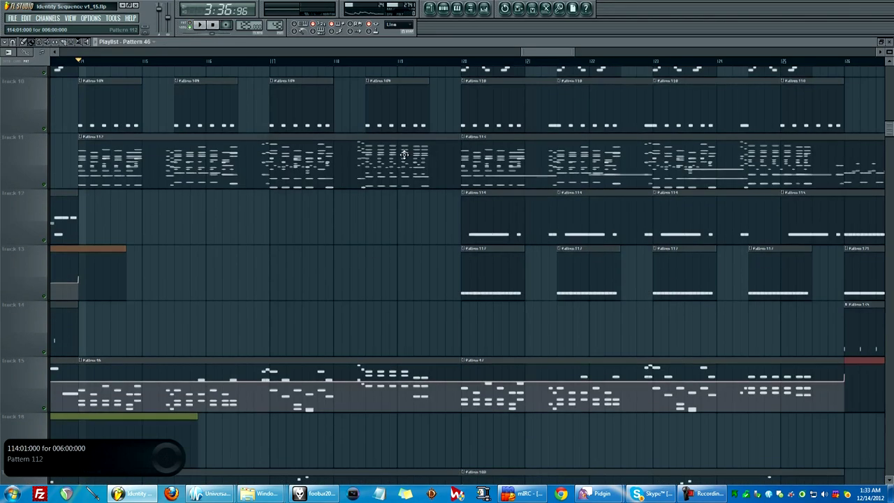
{"action": "mouse_move", "coordinate": [552, 53]}
{"action": "left_mouse_down"}
{"action": "mouse_move", "coordinate": [583, 54]}
{"action": "mouse_move", "coordinate": [554, 55]}
{"action": "left_mouse_up"}
{"action": "double_click", "coordinate": [198, 214]}
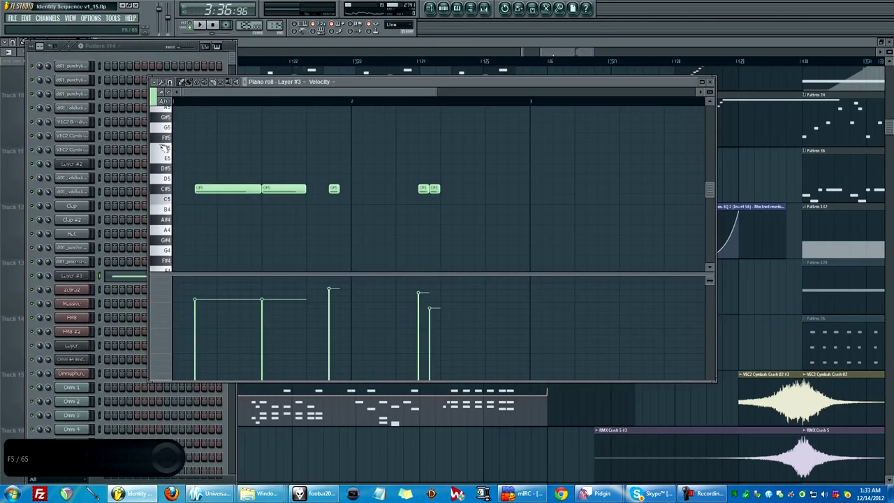
Audition Pattern 91 for RMX 2, then return to the full arrangement view
{"action": "key", "text": "F5"}
{"action": "scroll", "coordinate": [184, 189], "scroll_direction": "down", "scroll_amount": 10}
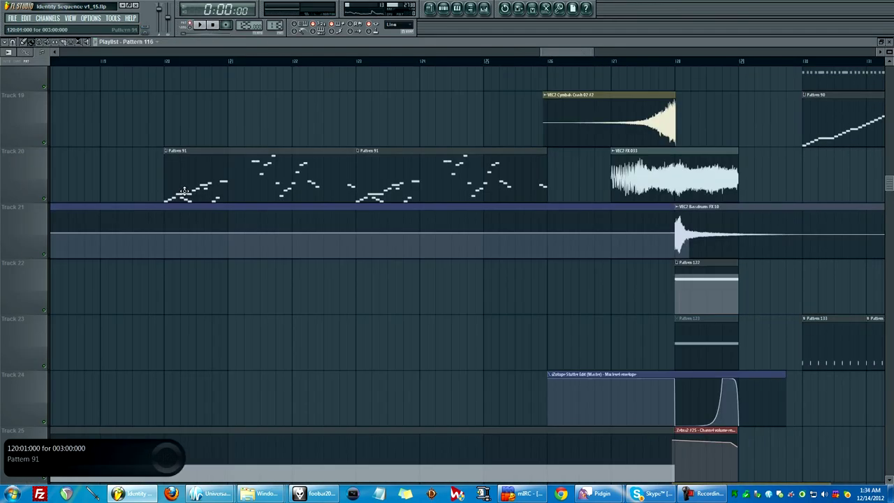
{"action": "scroll", "coordinate": [186, 186], "scroll_direction": "up", "scroll_amount": 4}
{"action": "double_click", "coordinate": [201, 220]}
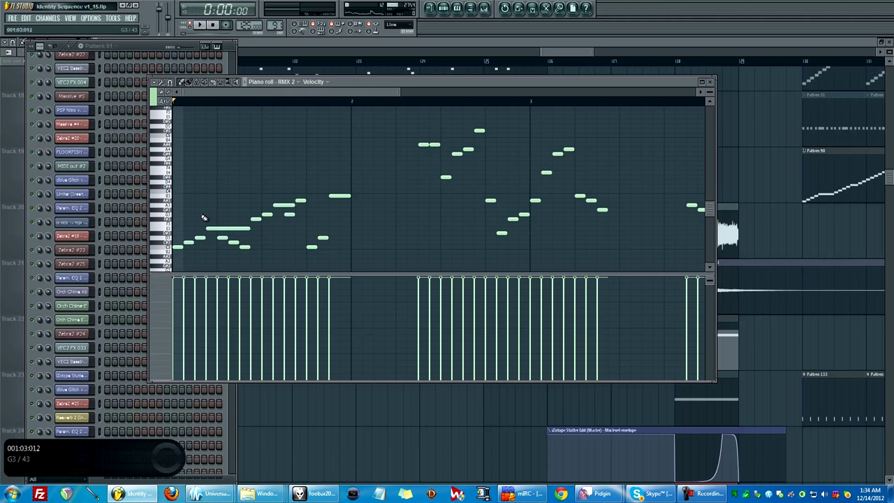
{"action": "key", "text": "space"}
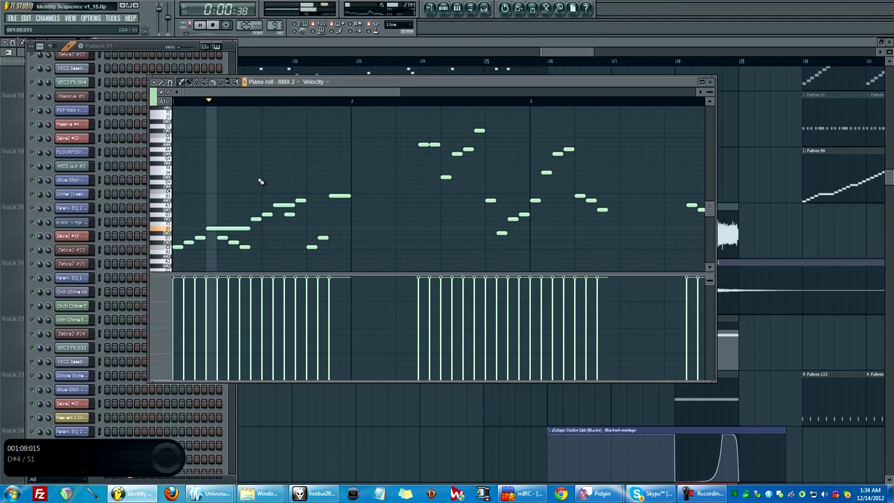
{"action": "key", "text": "F5"}
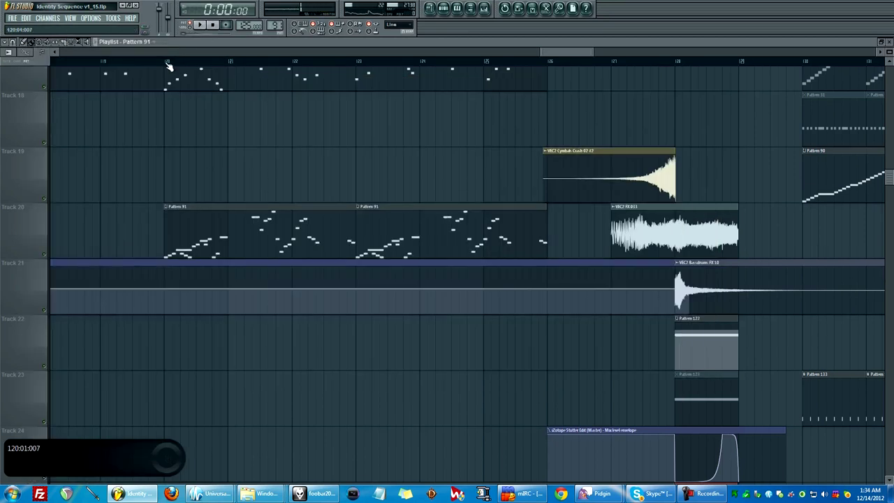
Play the song arrangement while scrolling through its tracks, then stop it
{"action": "key", "text": "space"}
{"action": "scroll", "coordinate": [68, 250], "scroll_direction": "up", "scroll_amount": 7}
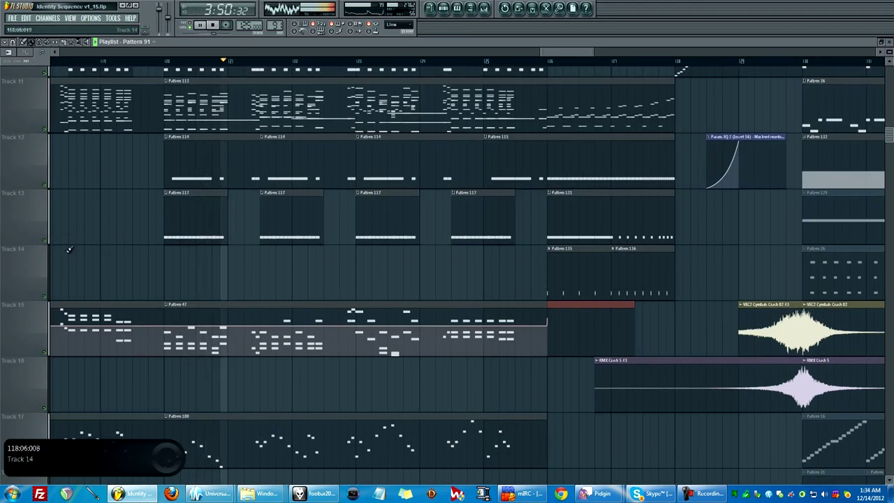
{"action": "scroll", "coordinate": [69, 249], "scroll_direction": "down", "scroll_amount": 20}
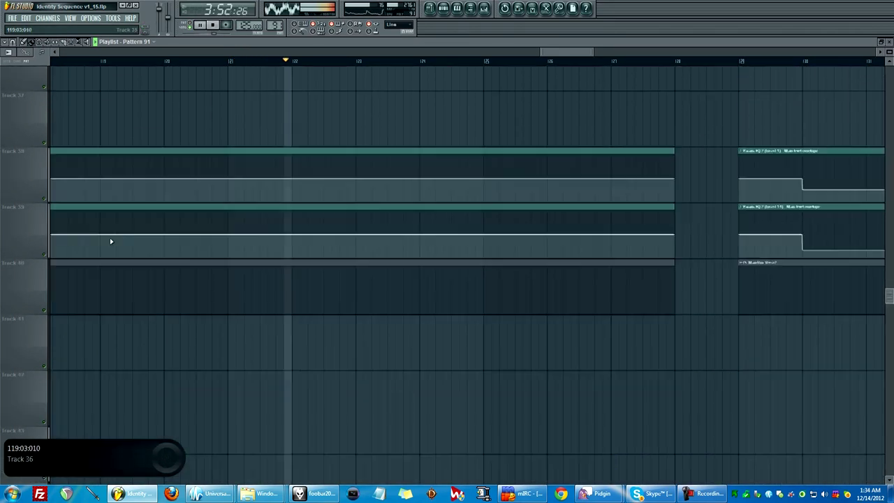
{"action": "scroll", "coordinate": [110, 241], "scroll_direction": "up", "scroll_amount": 20}
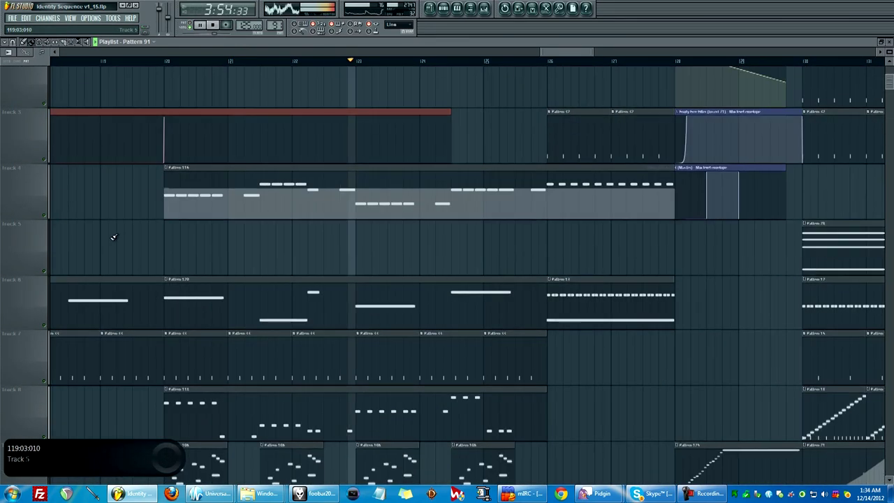
{"action": "scroll", "coordinate": [114, 238], "scroll_direction": "up", "scroll_amount": 2}
{"action": "key", "text": "space"}
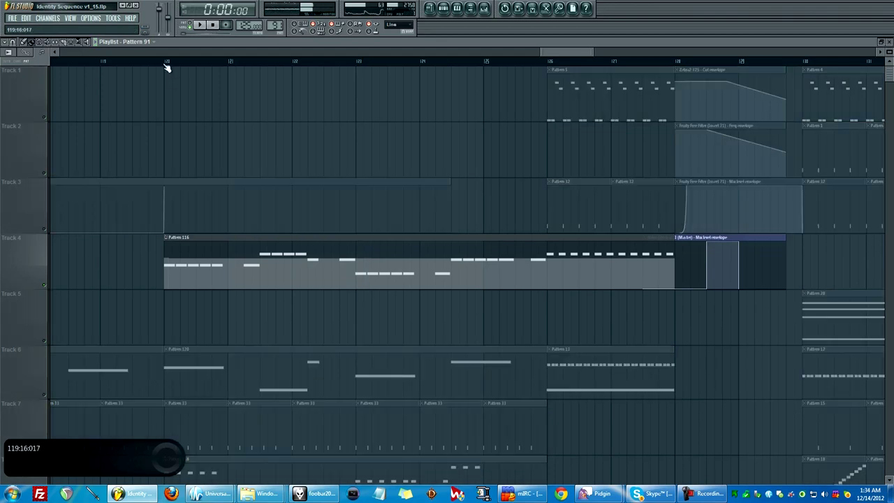
Glance at Pattern 116 for Massive #4, then unmute Track 6 and Track 7
{"action": "double_click", "coordinate": [198, 252]}
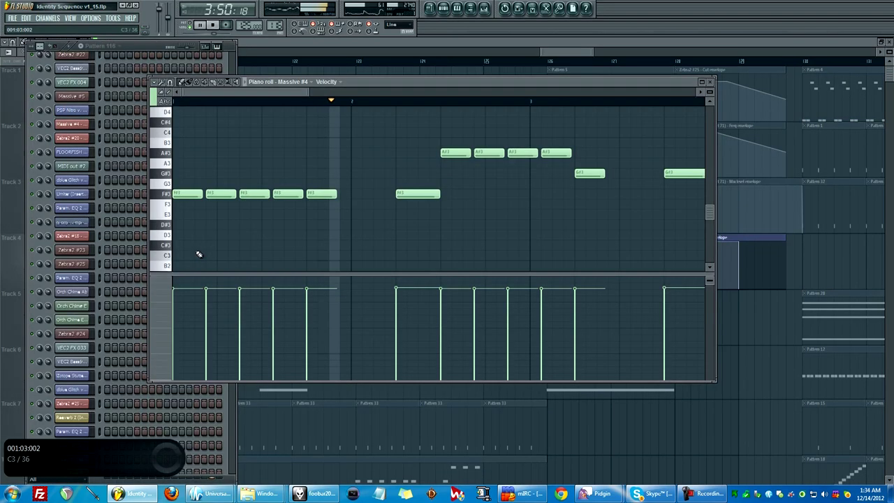
{"action": "left_click", "coordinate": [196, 250]}
{"action": "scroll", "coordinate": [197, 250], "scroll_direction": "down", "scroll_amount": 3}
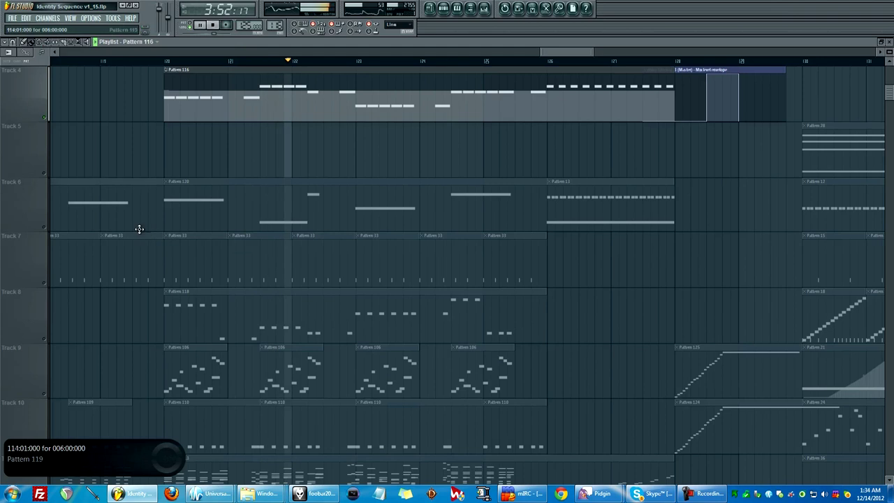
{"action": "left_click", "coordinate": [48, 229]}
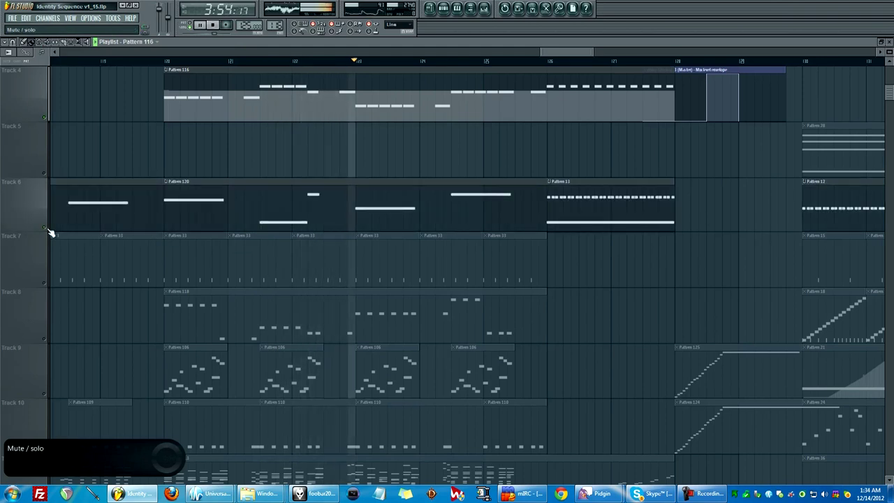
{"action": "left_click", "coordinate": [48, 284]}
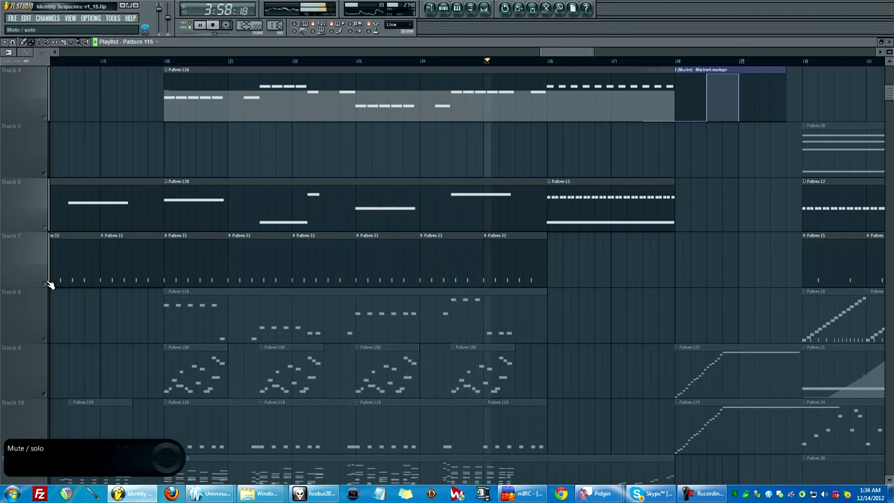
Set the song position to bar 120, peek at Pattern 33's channels, and play from there
{"action": "key", "text": "space"}
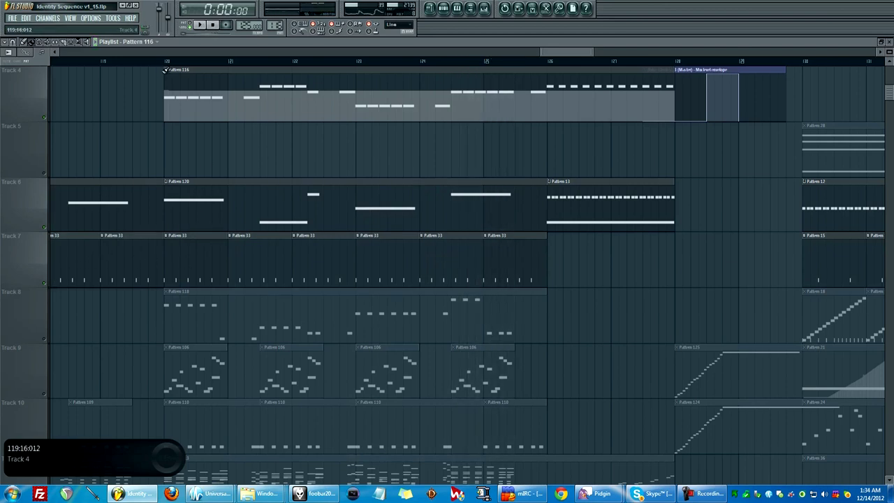
{"action": "left_click", "coordinate": [166, 61]}
{"action": "double_click", "coordinate": [185, 272]}
{"action": "scroll", "coordinate": [134, 176], "scroll_direction": "down", "scroll_amount": 6}
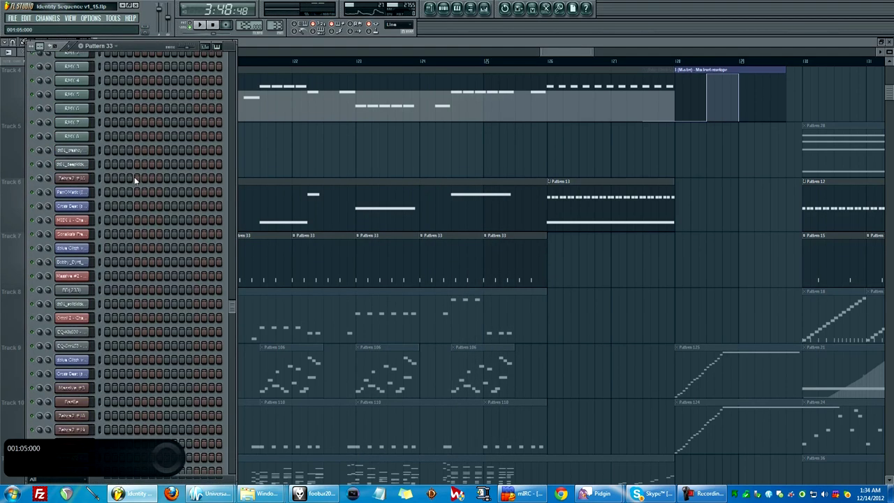
{"action": "scroll", "coordinate": [140, 190], "scroll_direction": "up", "scroll_amount": 6}
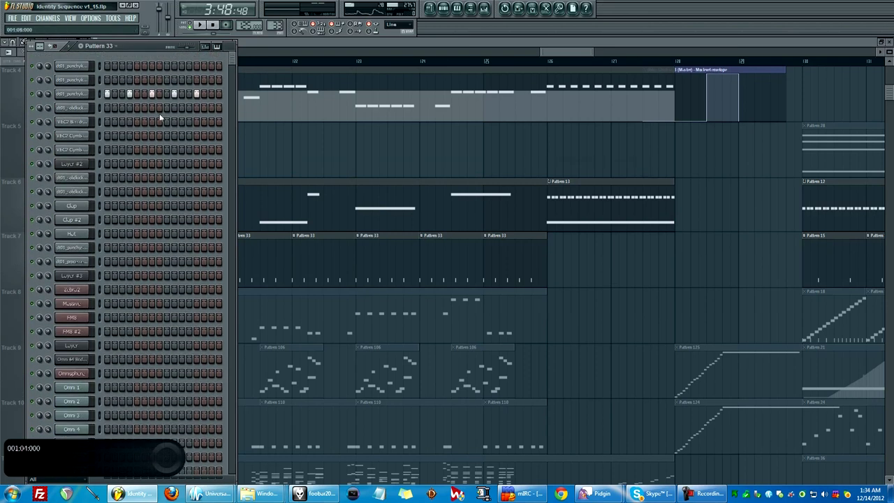
{"action": "left_click", "coordinate": [240, 196]}
{"action": "key", "text": "space"}
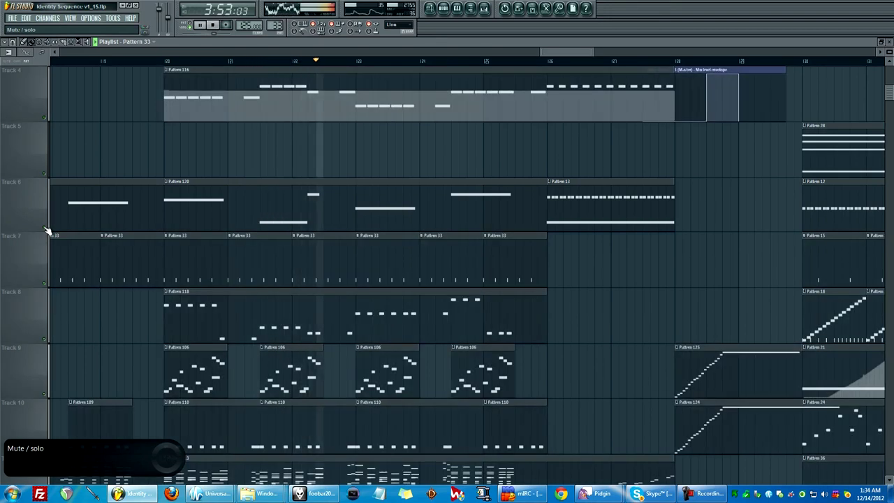
Scroll the playlist right and up to Track 1 and restart playback at the automation section
{"action": "left_click_drag", "start_coordinate": [567, 49], "coordinate": [576, 47]}
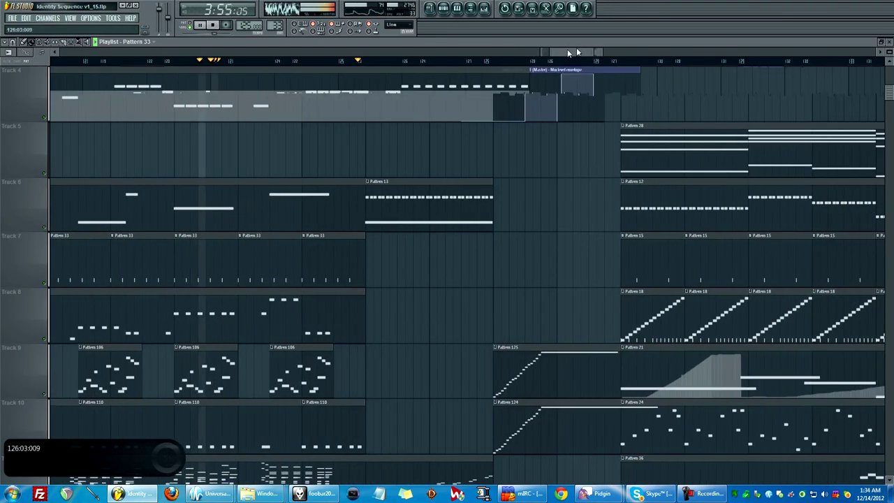
{"action": "scroll", "coordinate": [457, 142], "scroll_direction": "up", "scroll_amount": 3}
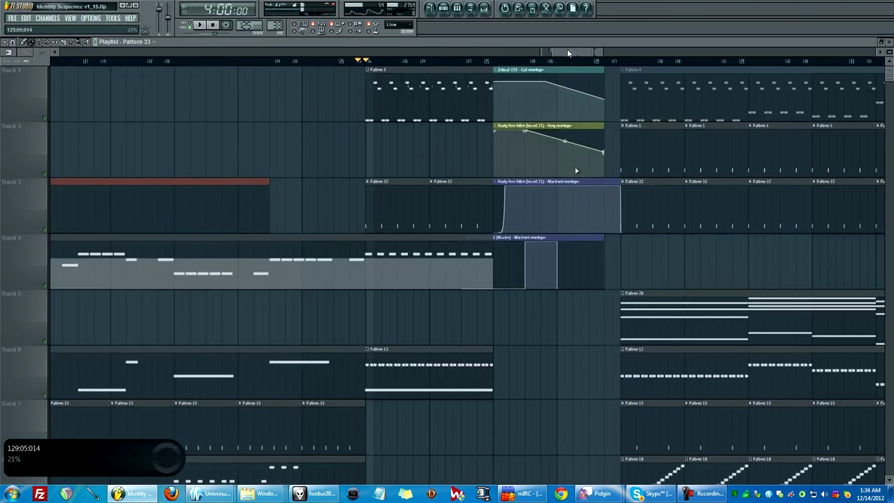
{"action": "key", "text": "space"}
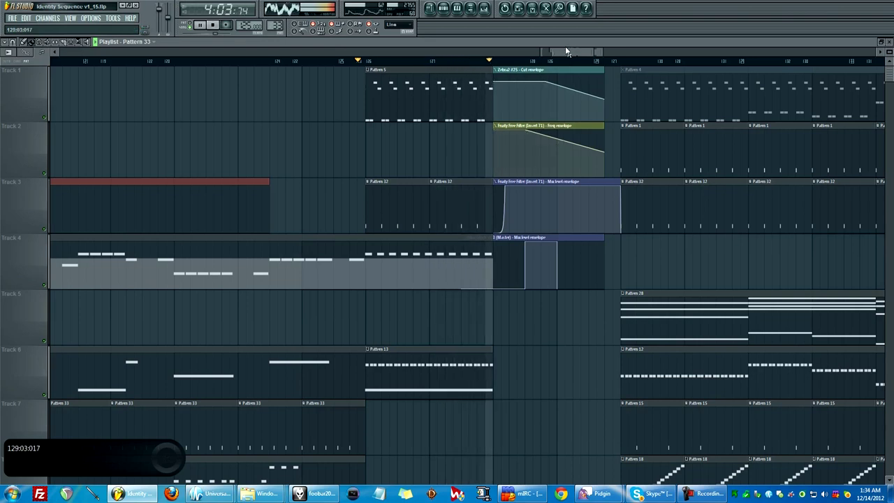
Stop playback and open the Fruity Free Filter settings from its automation clip
{"action": "left_click_drag", "start_coordinate": [567, 51], "coordinate": [598, 52]}
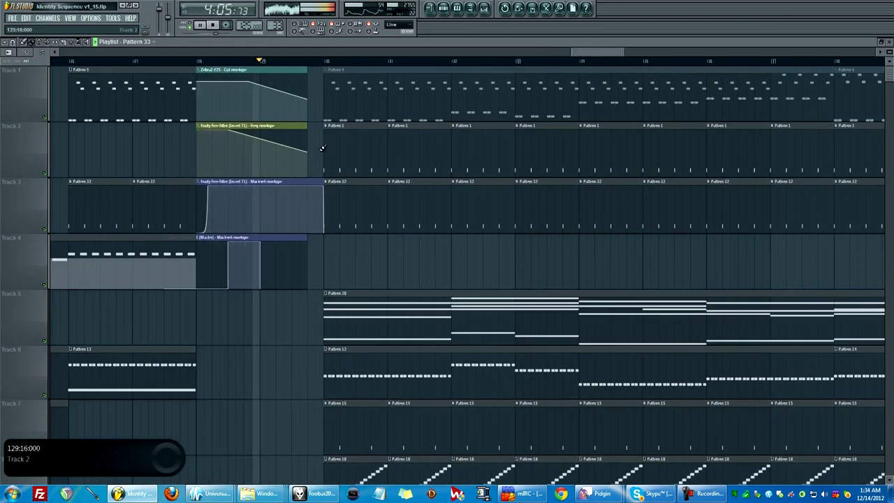
{"action": "key", "text": "space"}
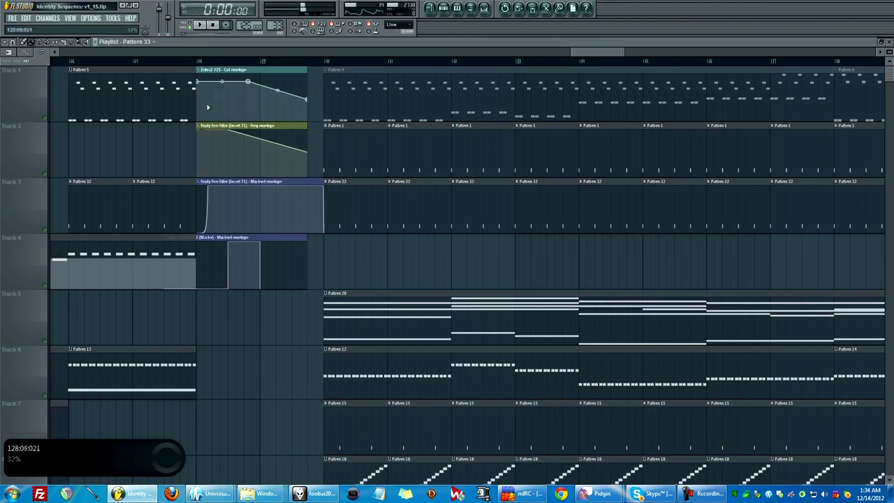
{"action": "double_click", "coordinate": [228, 127]}
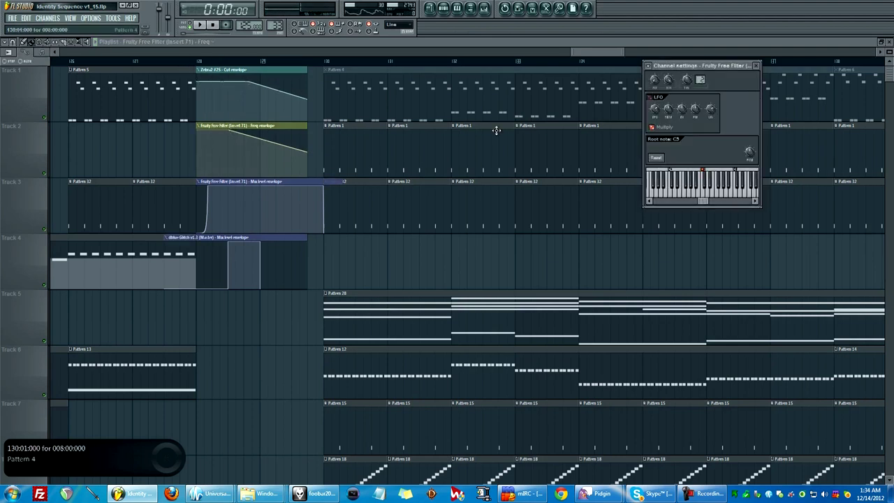
Open the mixer via the View menu, check Insert 6 and another insert, ending on Master
{"action": "left_click", "coordinate": [65, 19]}
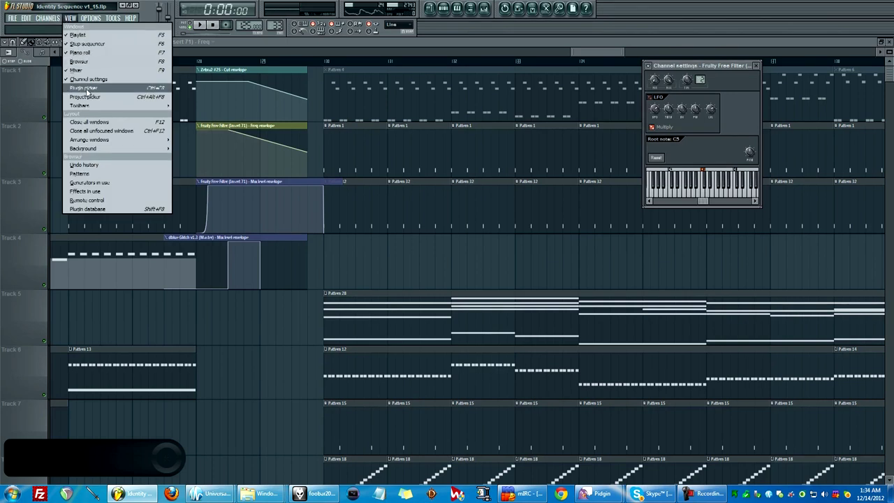
{"action": "left_click", "coordinate": [97, 70]}
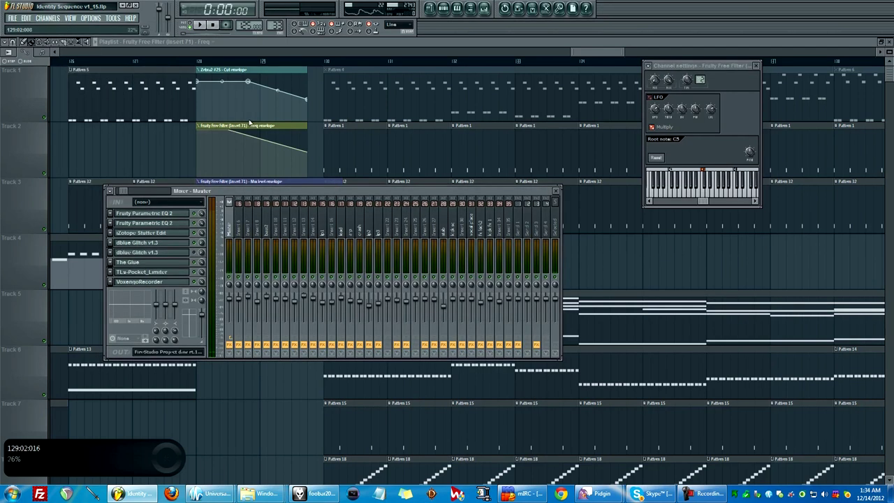
{"action": "left_click", "coordinate": [245, 218]}
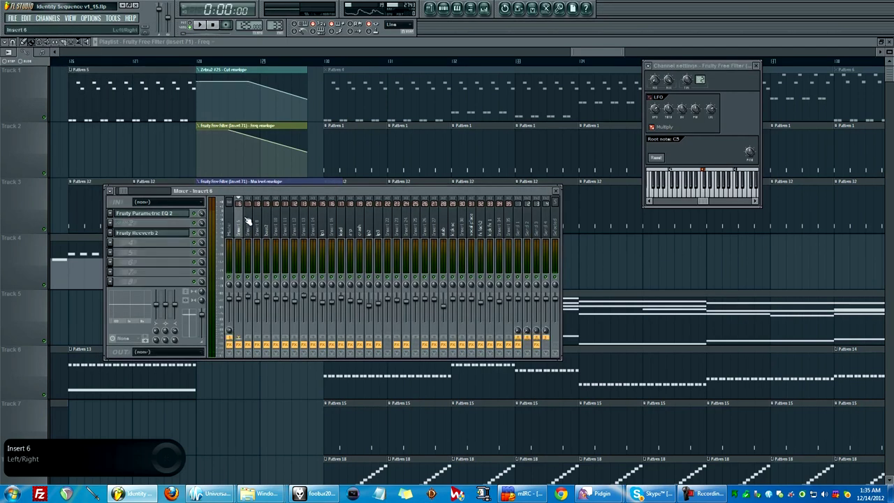
{"action": "left_click", "coordinate": [262, 220]}
{"action": "left_click", "coordinate": [231, 216]}
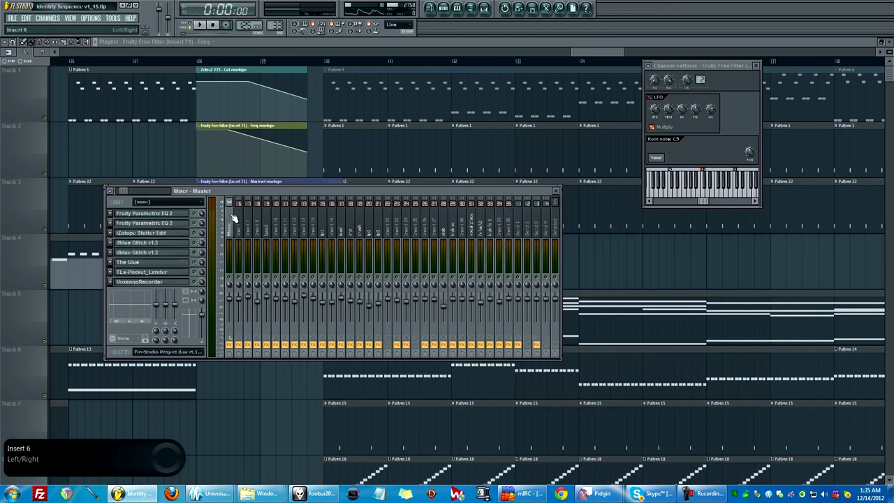
Bring the playlist forward, audition Pattern 125 for Massive #5, and hide its piano roll
{"action": "left_click", "coordinate": [241, 41]}
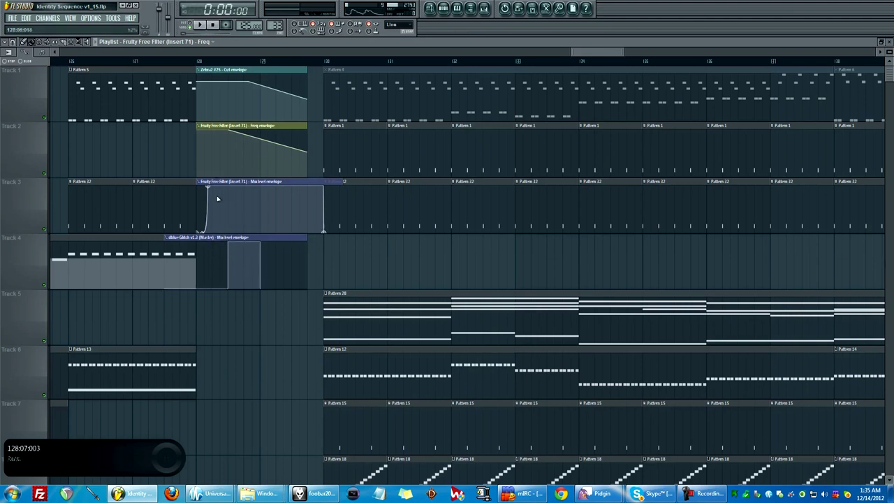
{"action": "scroll", "coordinate": [215, 181], "scroll_direction": "down", "scroll_amount": 4}
{"action": "scroll", "coordinate": [213, 126], "scroll_direction": "up", "scroll_amount": 4}
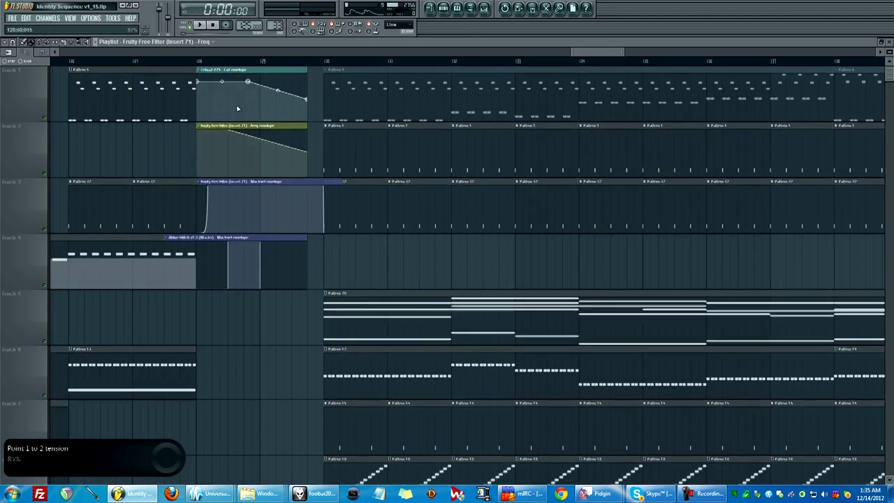
{"action": "scroll", "coordinate": [238, 97], "scroll_direction": "down", "scroll_amount": 8}
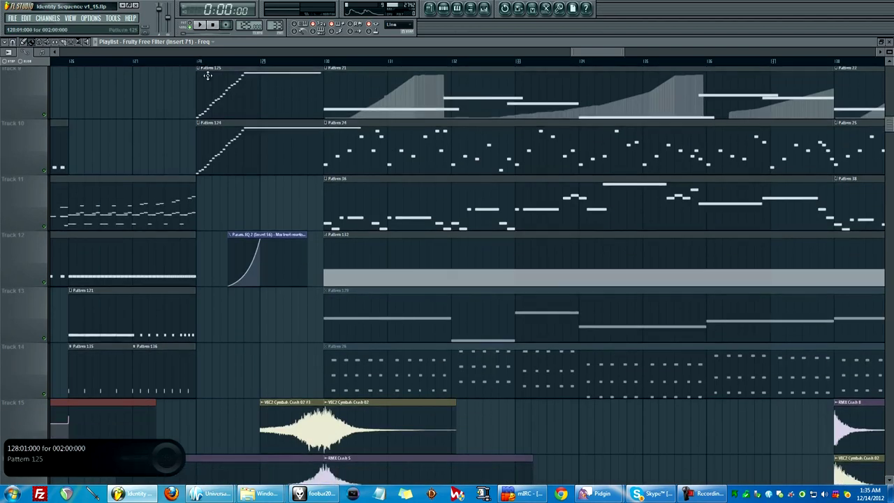
{"action": "double_click", "coordinate": [207, 74]}
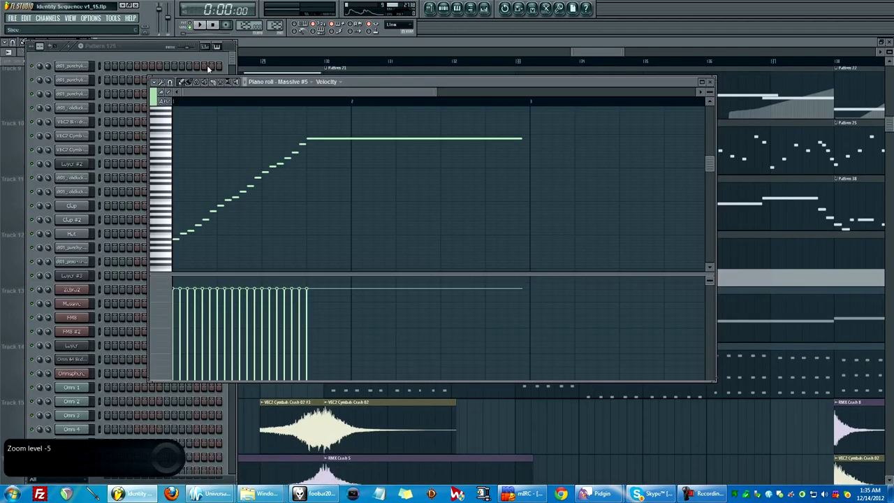
{"action": "key", "text": "space"}
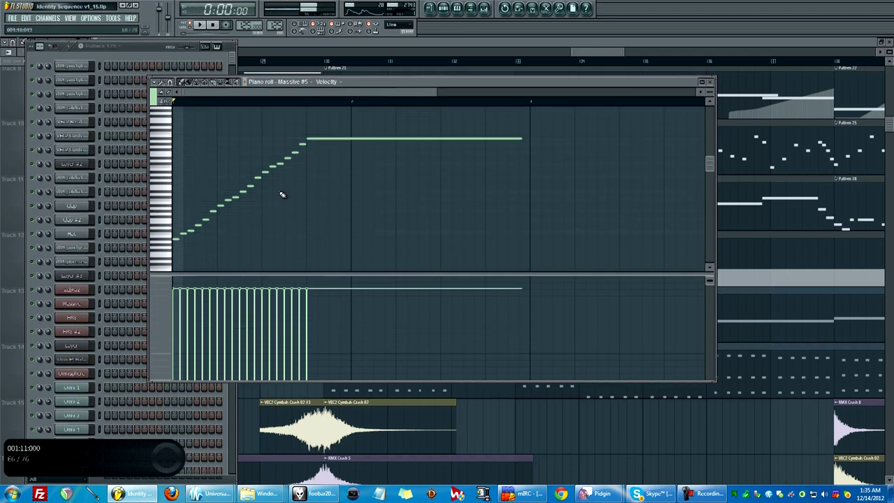
{"action": "key", "text": "space"}
{"action": "key", "text": "F5"}
Audition the Zebra2 #25 pattern, then stop and return to the playlist
{"action": "double_click", "coordinate": [227, 171]}
{"action": "key", "text": "space"}
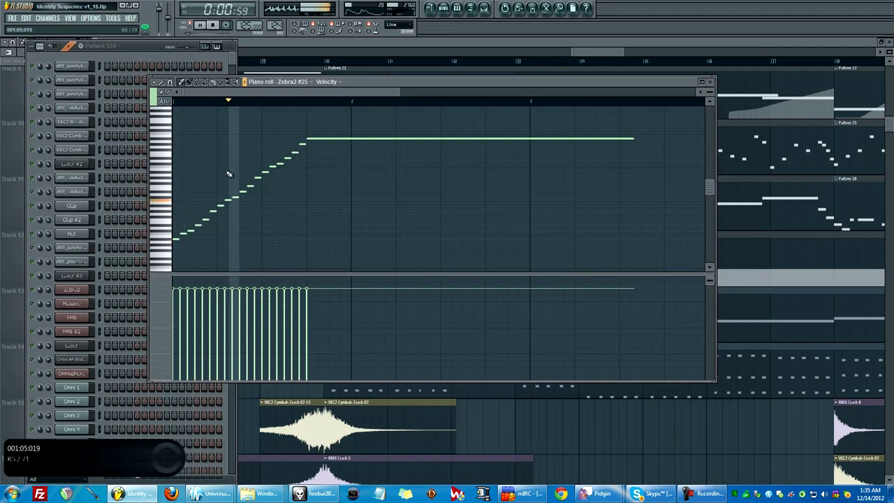
{"action": "key", "text": "space"}
{"action": "key", "text": "F5"}
Solo Tracks 20, 19 and 21 in turn and play the arrangement from bar 27
{"action": "scroll", "coordinate": [236, 189], "scroll_direction": "down", "scroll_amount": 9}
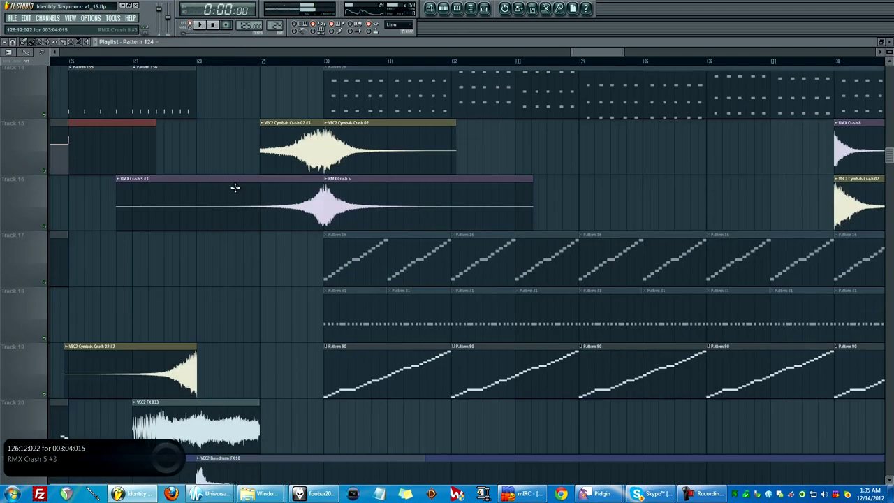
{"action": "left_click", "coordinate": [65, 209]}
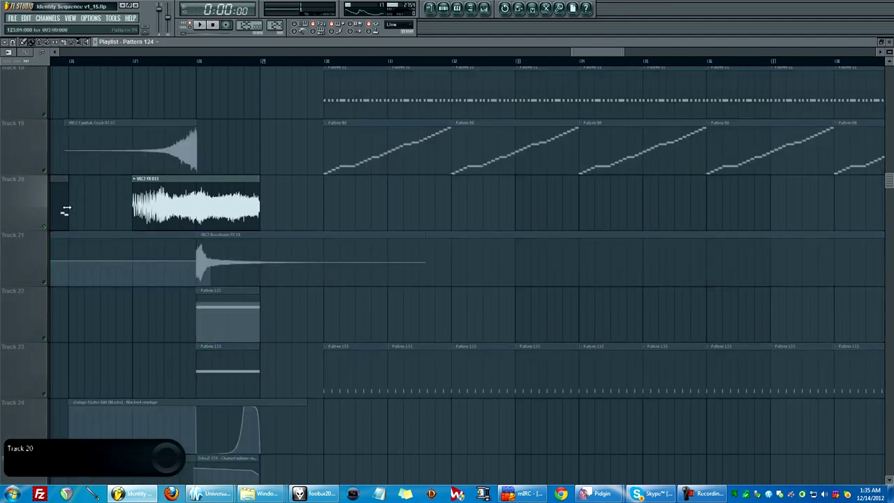
{"action": "left_click", "coordinate": [137, 63]}
{"action": "left_click", "coordinate": [43, 171]}
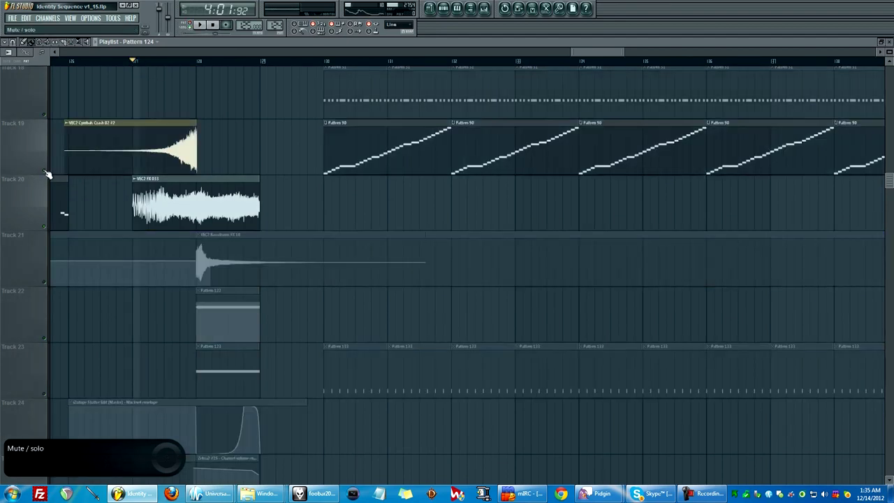
{"action": "key", "text": "space"}
{"action": "left_click", "coordinate": [44, 282]}
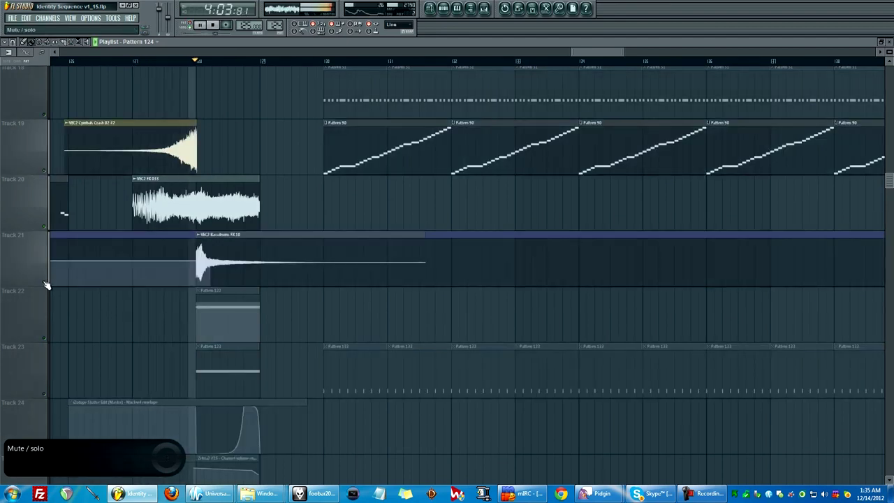
Solo Track 27, stop playback, then solo Track 31 and select Track 32's volume automation clip
{"action": "scroll", "coordinate": [96, 275], "scroll_direction": "down", "scroll_amount": 6}
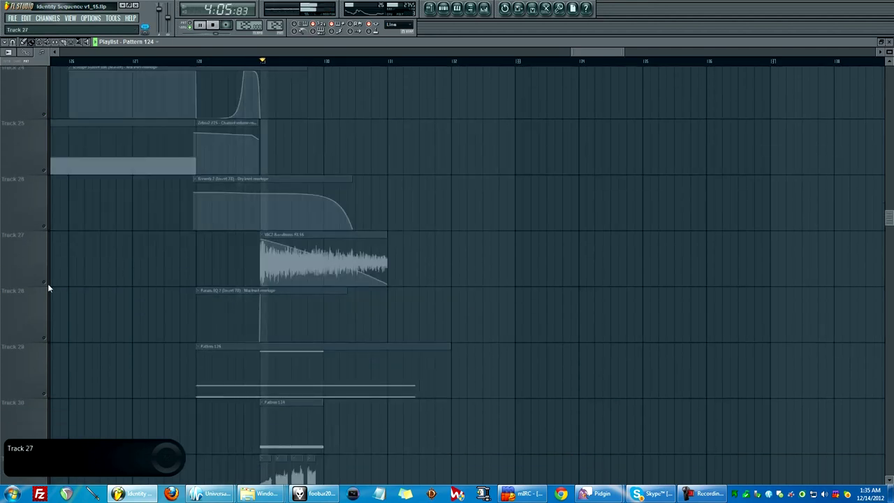
{"action": "left_click", "coordinate": [46, 283]}
{"action": "scroll", "coordinate": [103, 269], "scroll_direction": "down", "scroll_amount": 1}
{"action": "scroll", "coordinate": [103, 269], "scroll_direction": "down", "scroll_amount": 4}
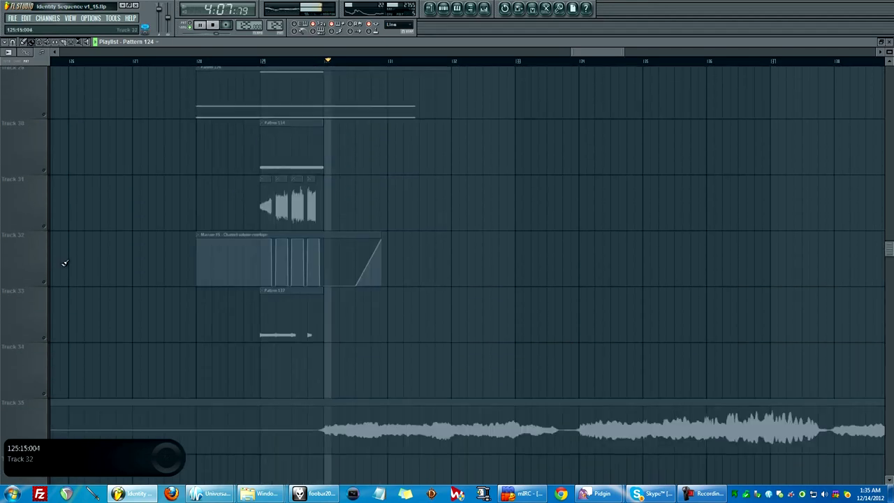
{"action": "key", "text": "space"}
{"action": "left_click", "coordinate": [40, 229]}
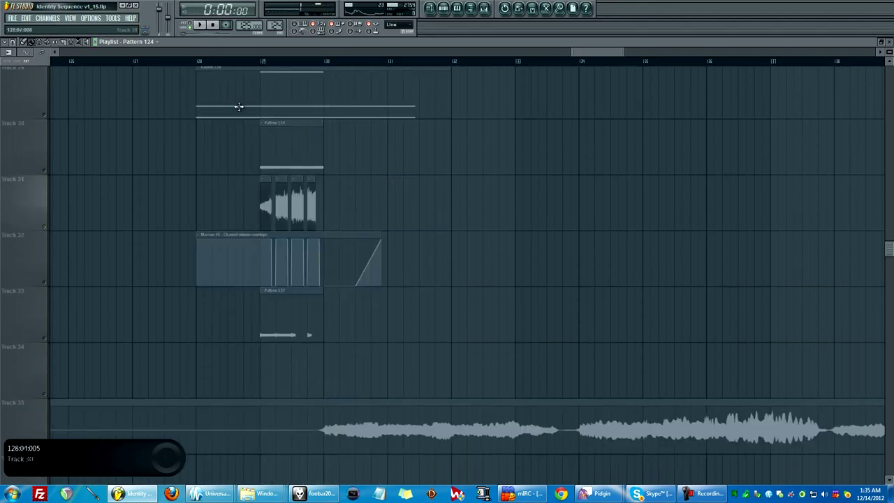
{"action": "left_click", "coordinate": [44, 228]}
Play the soloed lower tracks from bar 28, stop, and scroll back up to Track 1
{"action": "scroll", "coordinate": [90, 216], "scroll_direction": "up", "scroll_amount": 2}
{"action": "scroll", "coordinate": [201, 180], "scroll_direction": "down", "scroll_amount": 3}
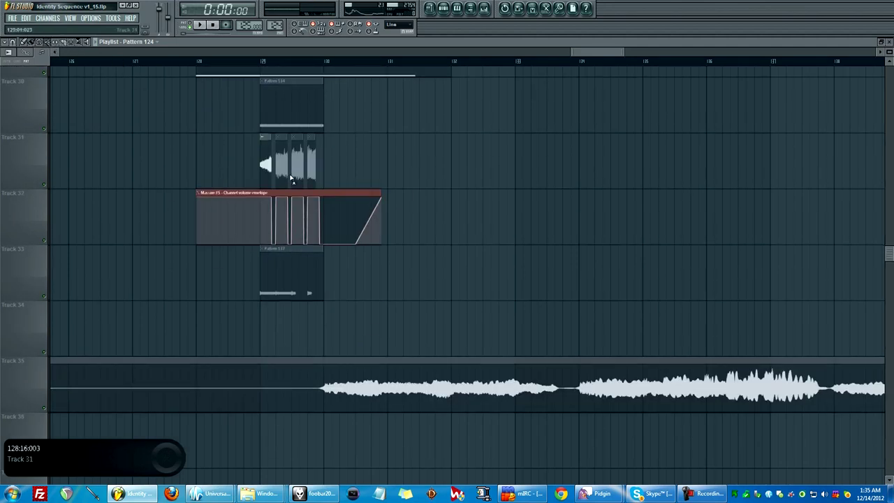
{"action": "left_click", "coordinate": [202, 62]}
{"action": "key", "text": "space"}
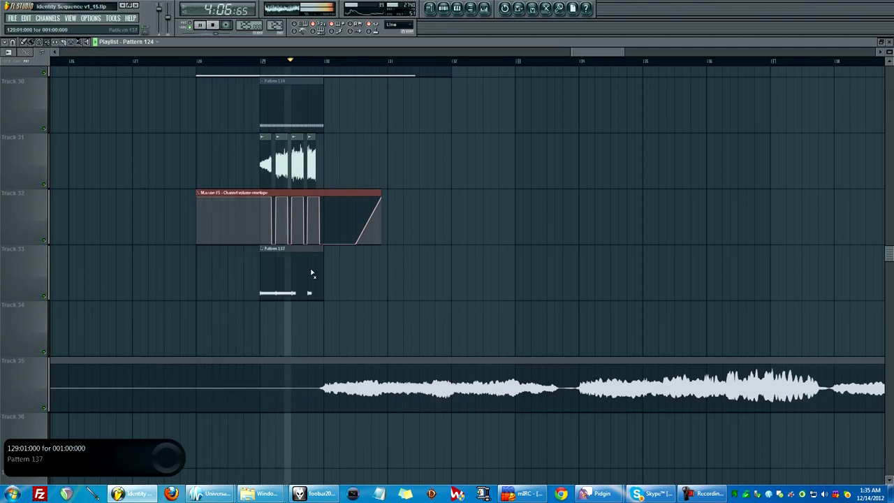
{"action": "key", "text": "space"}
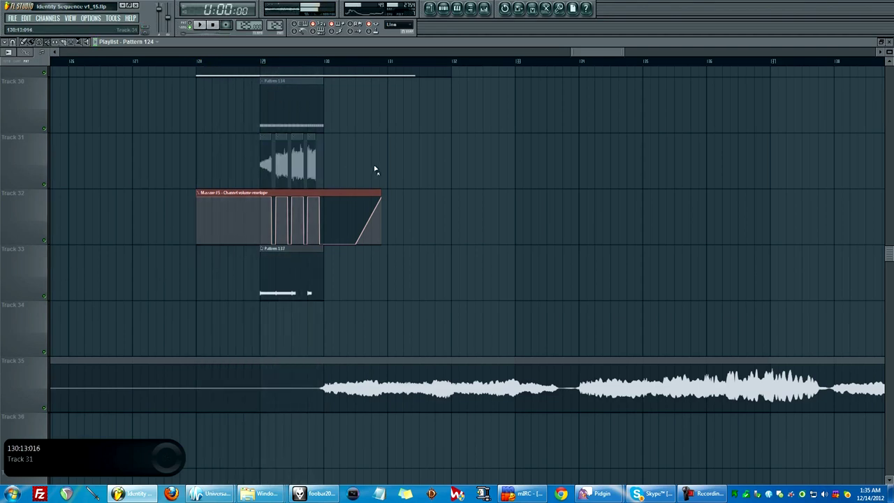
{"action": "scroll", "coordinate": [283, 250], "scroll_direction": "up", "scroll_amount": 10}
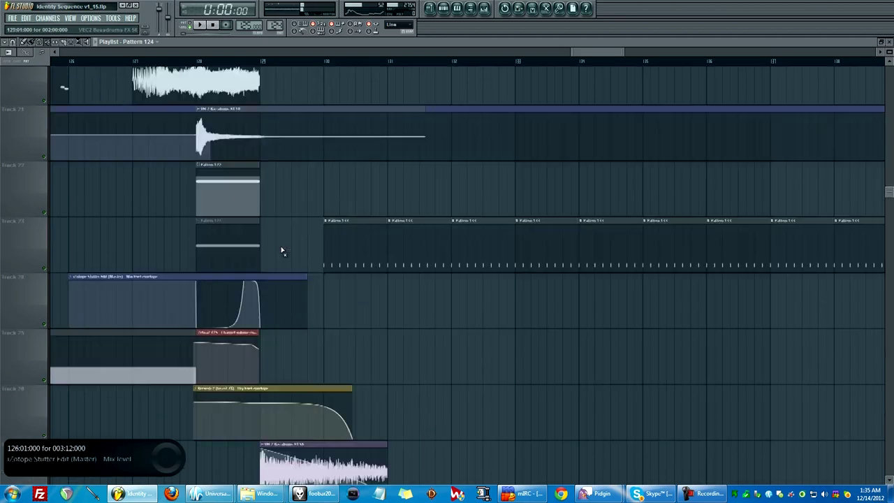
{"action": "scroll", "coordinate": [283, 250], "scroll_direction": "up", "scroll_amount": 5}
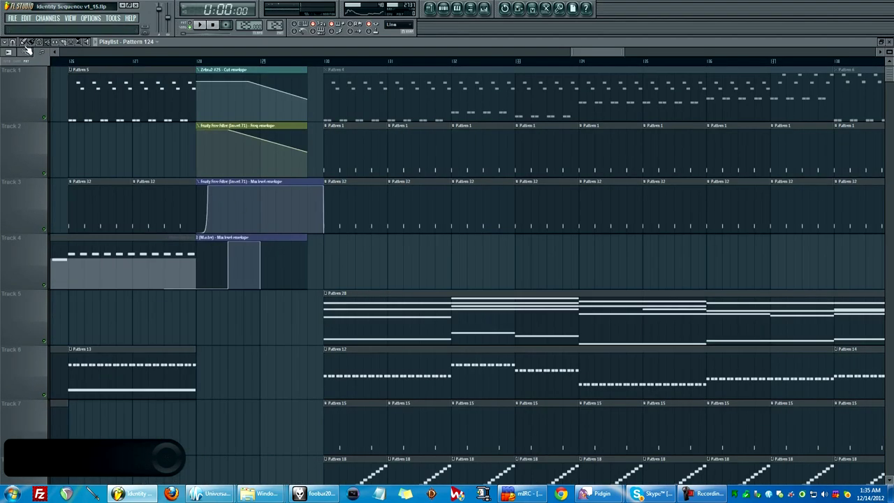
Open Pattern 1's step sequencer and bring up the Mixer and the Browser
{"action": "double_click", "coordinate": [359, 132]}
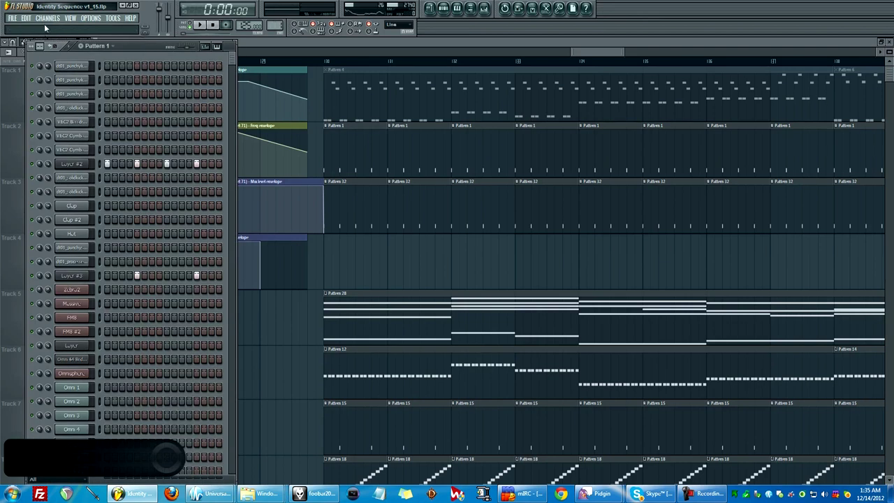
{"action": "left_click", "coordinate": [71, 18]}
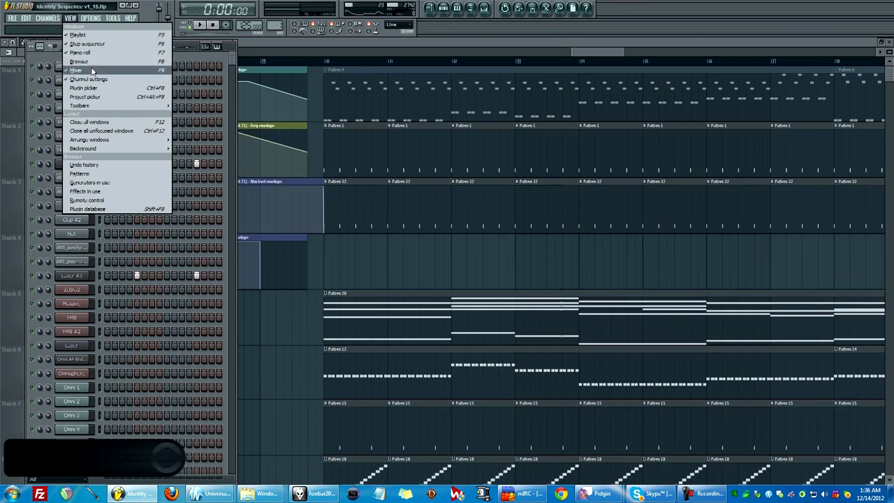
{"action": "left_click", "coordinate": [81, 70]}
{"action": "left_click", "coordinate": [70, 18]}
{"action": "left_click", "coordinate": [79, 61]}
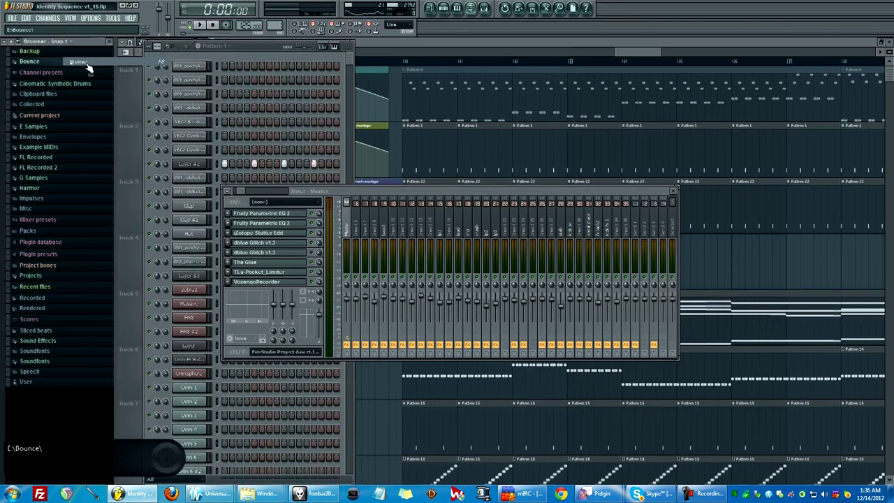
Expand E Samples > Goldbaby > Drums > GB_UrbanCookBook > GBUCB1_Samples in the Browser
{"action": "left_click", "coordinate": [44, 126]}
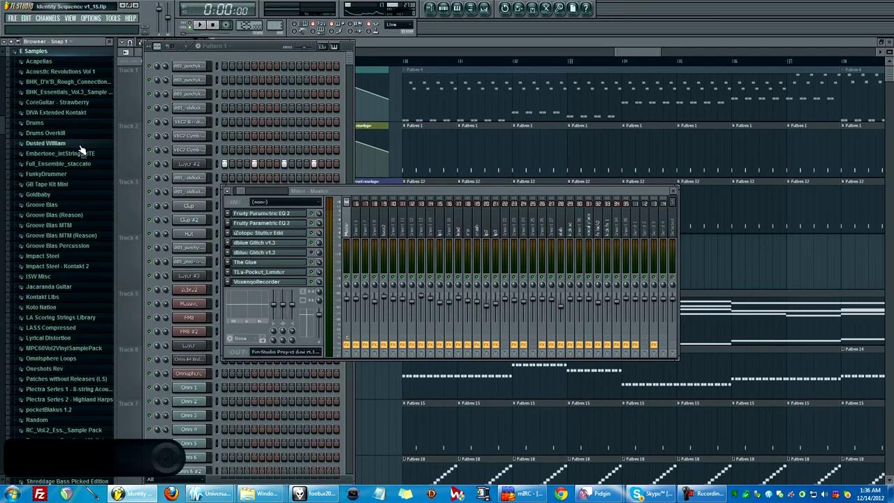
{"action": "left_click", "coordinate": [72, 196]}
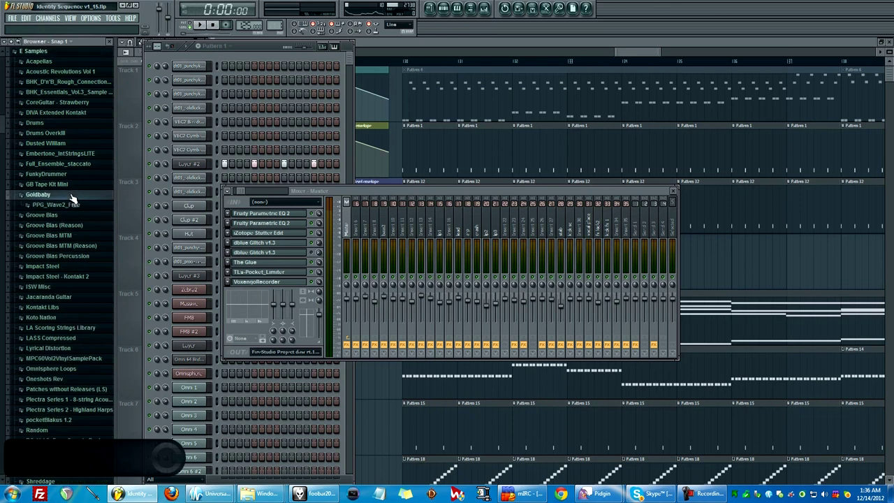
{"action": "left_click", "coordinate": [89, 122]}
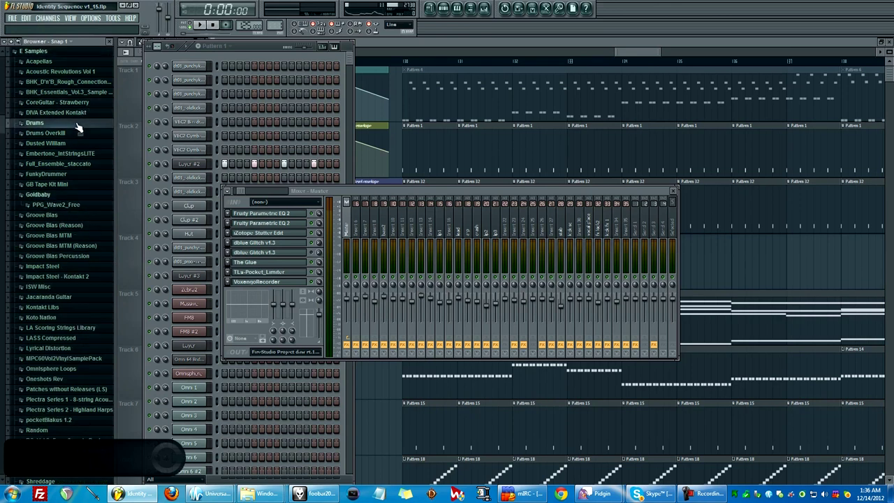
{"action": "left_click", "coordinate": [90, 228]}
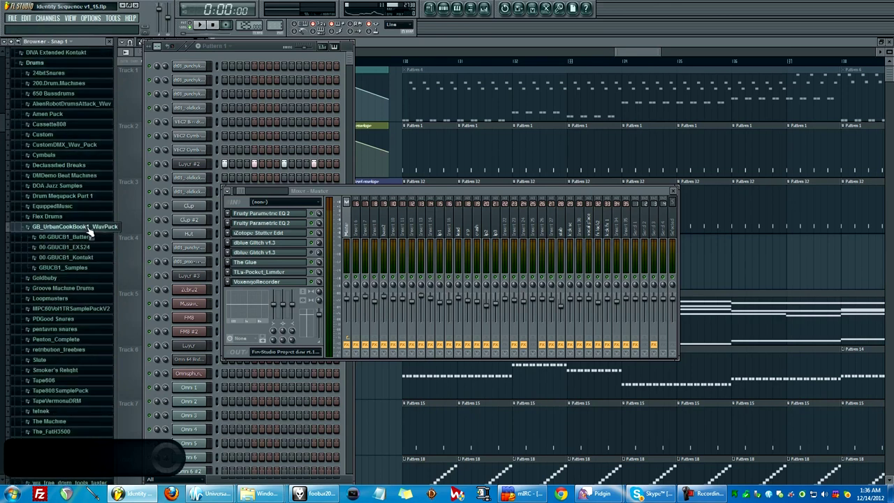
{"action": "left_click", "coordinate": [88, 268]}
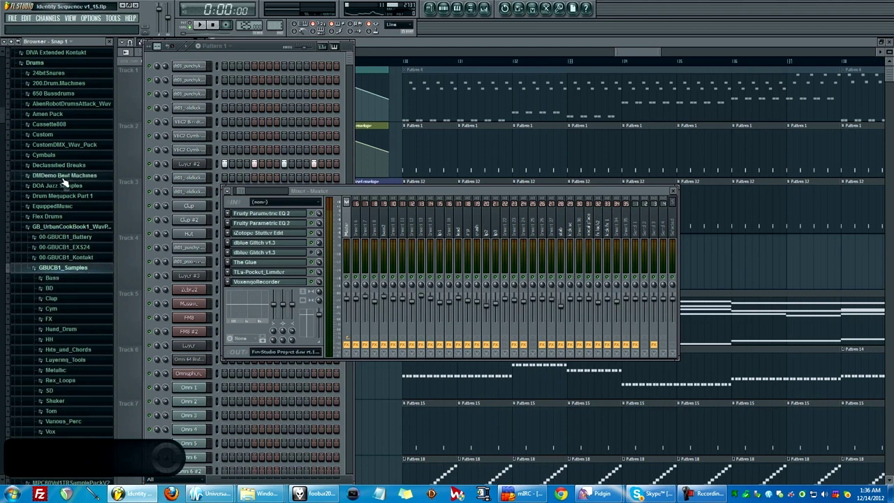
Scroll through the Channel Rack, then return to the Playlist with F5
{"action": "left_click", "coordinate": [185, 82]}
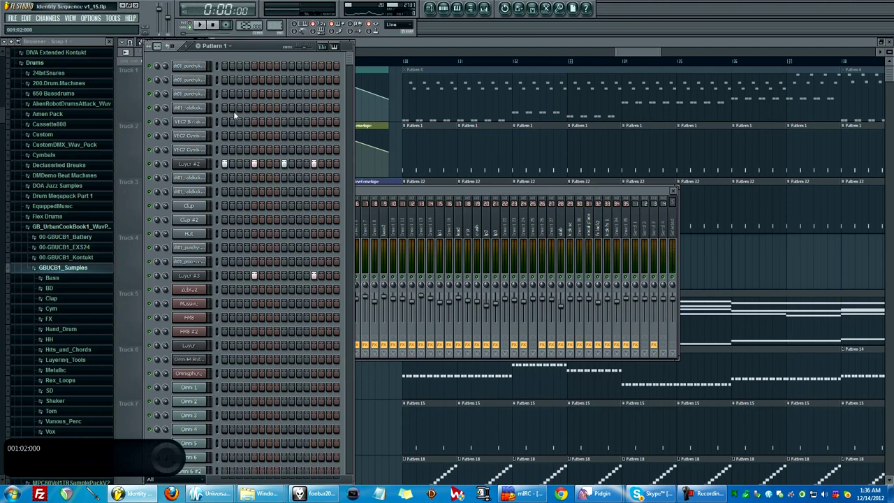
{"action": "scroll", "coordinate": [245, 176], "scroll_direction": "down", "scroll_amount": 6}
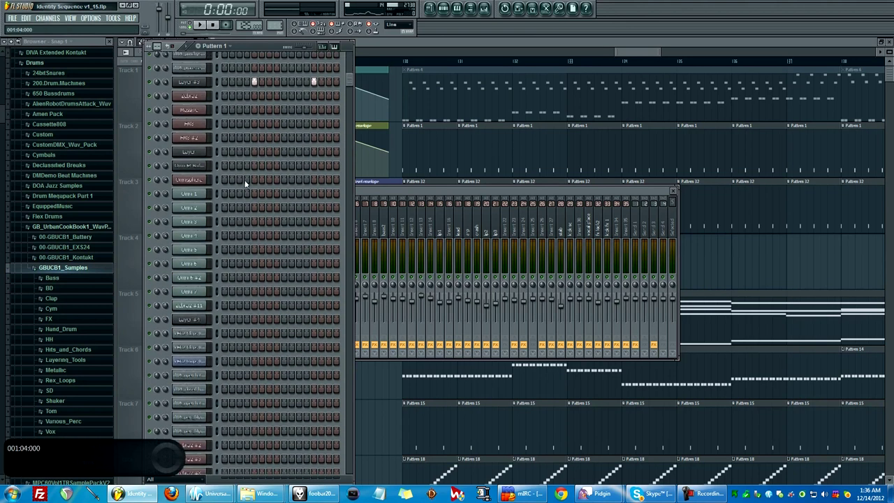
{"action": "scroll", "coordinate": [246, 181], "scroll_direction": "down", "scroll_amount": 3}
{"action": "scroll", "coordinate": [235, 172], "scroll_direction": "up", "scroll_amount": 9}
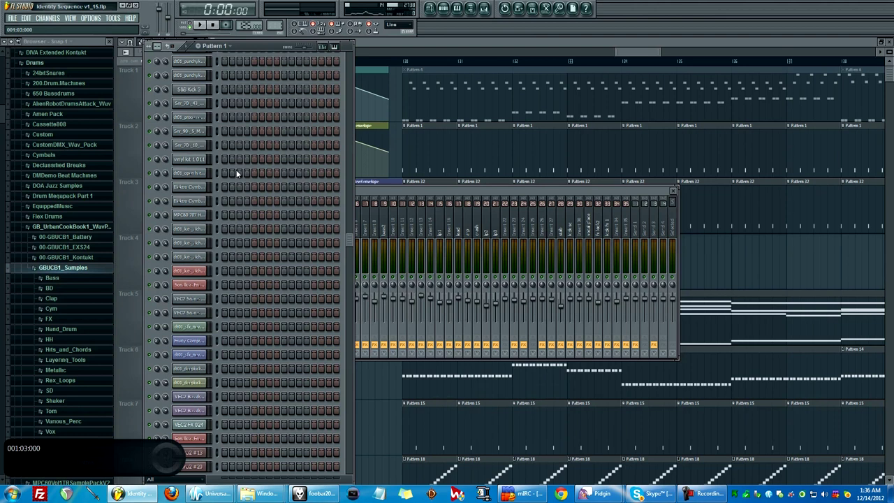
{"action": "scroll", "coordinate": [238, 174], "scroll_direction": "up", "scroll_amount": 2}
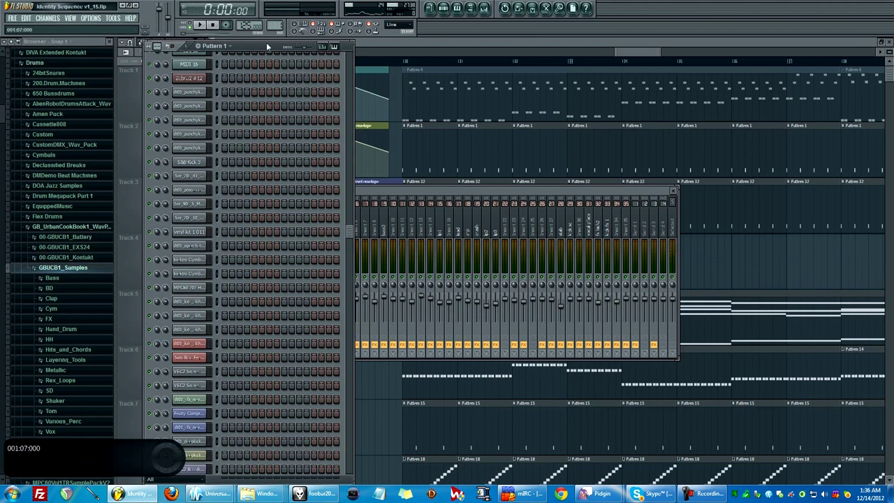
{"action": "scroll", "coordinate": [227, 154], "scroll_direction": "down", "scroll_amount": 10}
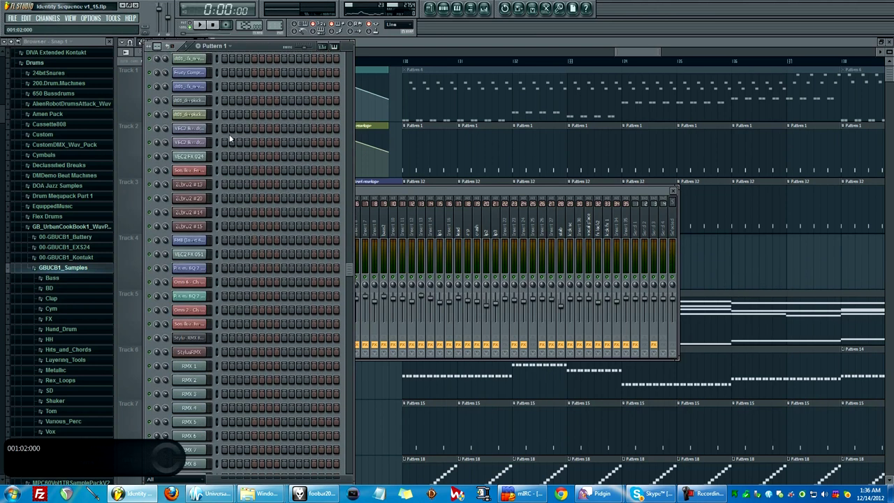
{"action": "key", "text": "F5"}
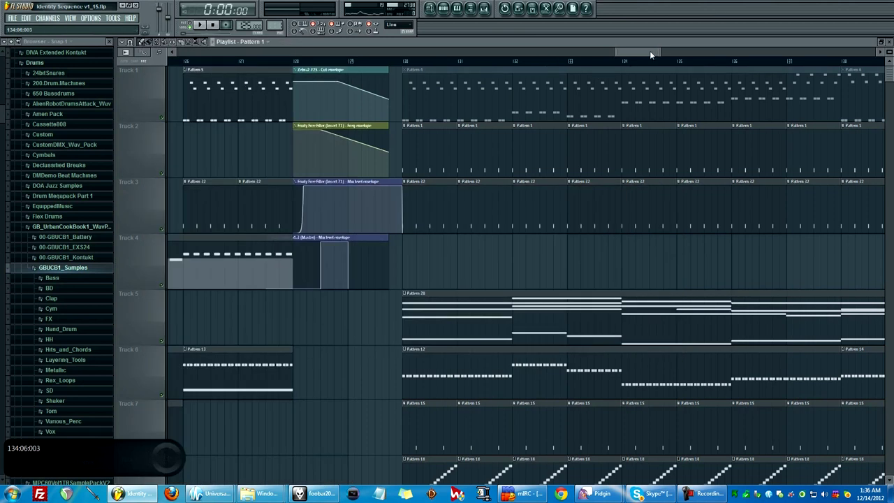
{"action": "left_click_drag", "start_coordinate": [650, 54], "coordinate": [692, 53]}
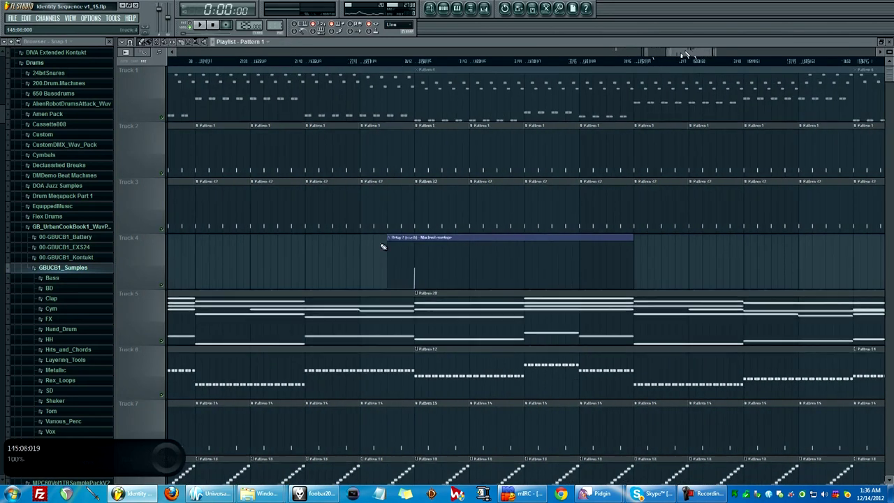
{"action": "scroll", "coordinate": [383, 247], "scroll_direction": "down", "scroll_amount": 6}
{"action": "scroll", "coordinate": [419, 231], "scroll_direction": "down", "scroll_amount": 3}
{"action": "scroll", "coordinate": [463, 208], "scroll_direction": "up", "scroll_amount": 3}
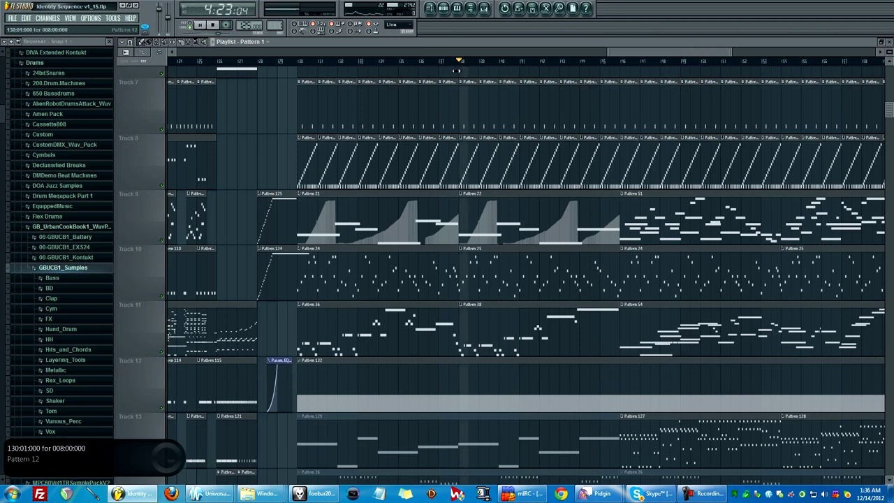
{"action": "double_click", "coordinate": [480, 214]}
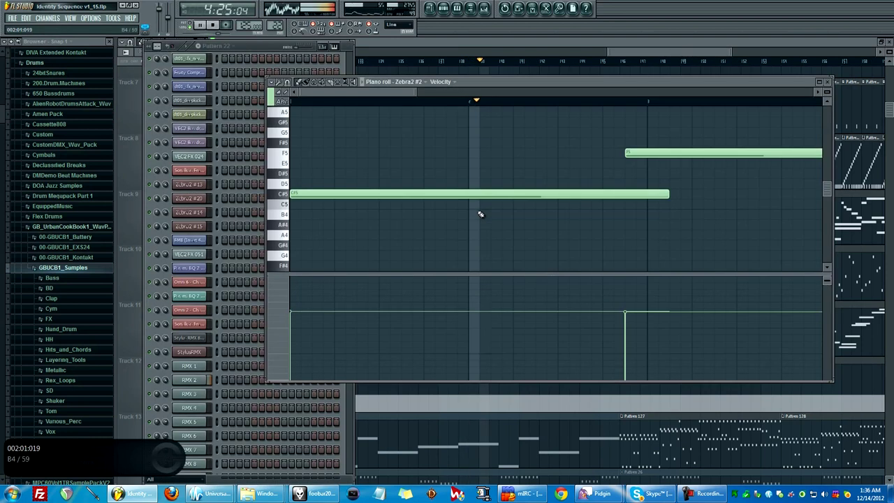
{"action": "left_click", "coordinate": [260, 49]}
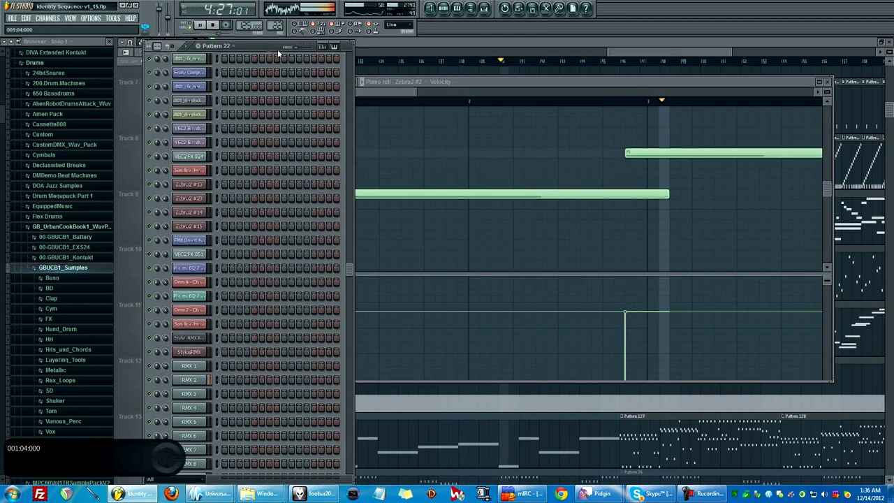
{"action": "key", "text": "F5"}
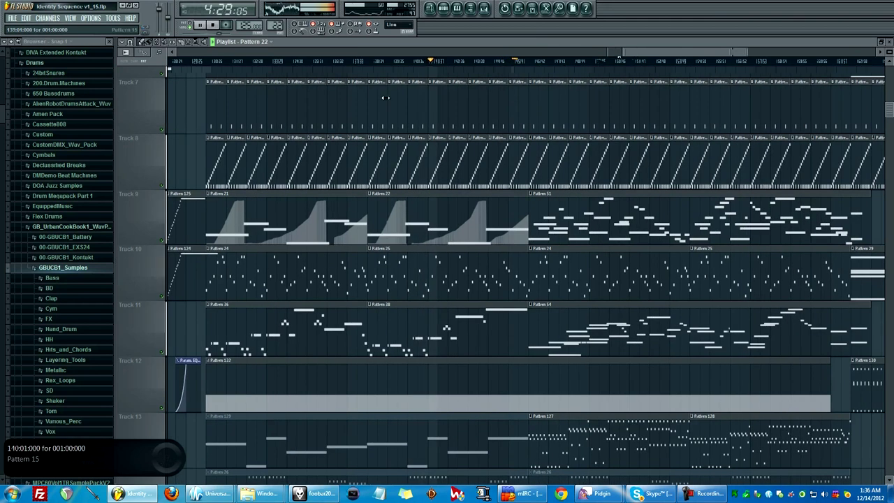
Solo Track 9, unmute Track 5 and play from a new song position
{"action": "key", "text": "space"}
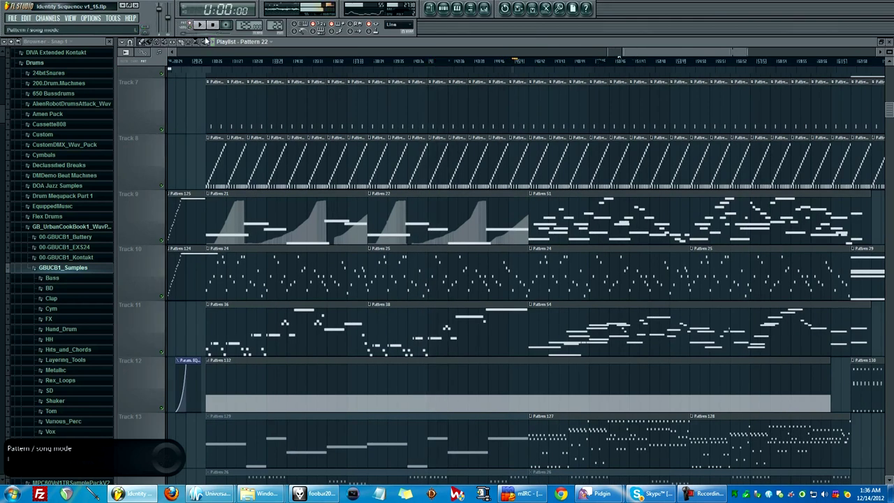
{"action": "left_click", "coordinate": [375, 66]}
{"action": "right_click", "coordinate": [160, 239]}
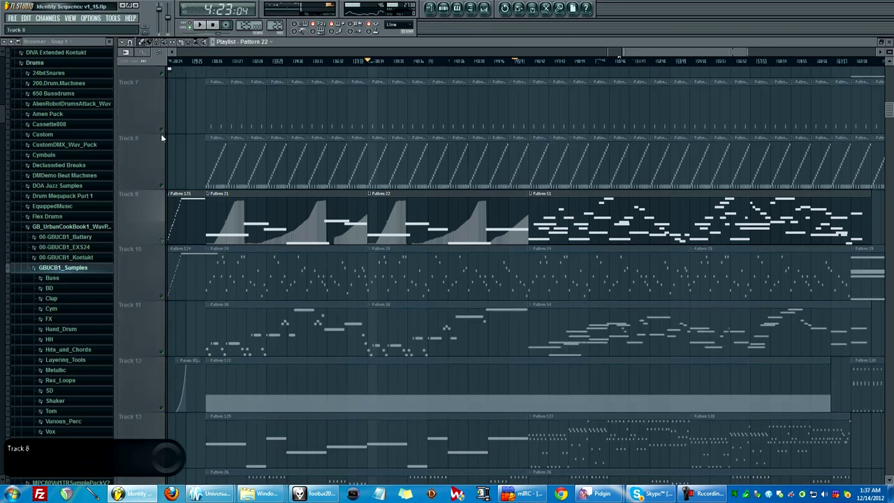
{"action": "scroll", "coordinate": [161, 134], "scroll_direction": "up", "scroll_amount": 3}
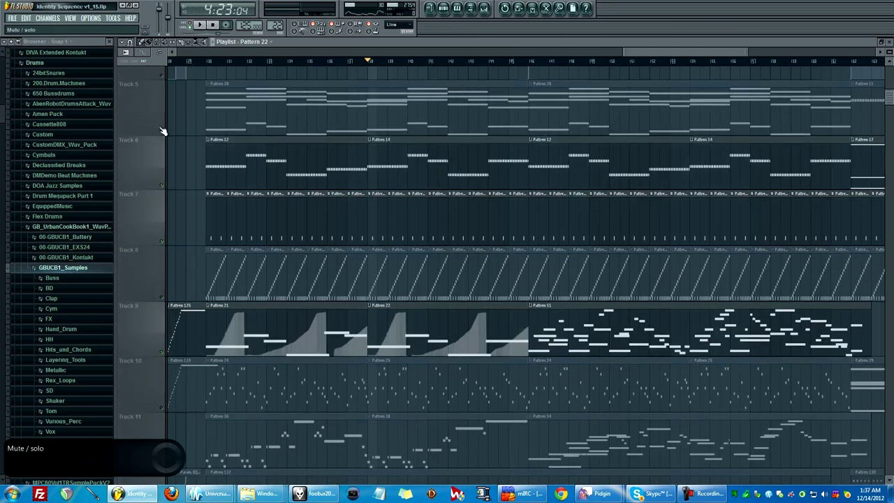
{"action": "left_click", "coordinate": [162, 131]}
{"action": "key", "text": "space"}
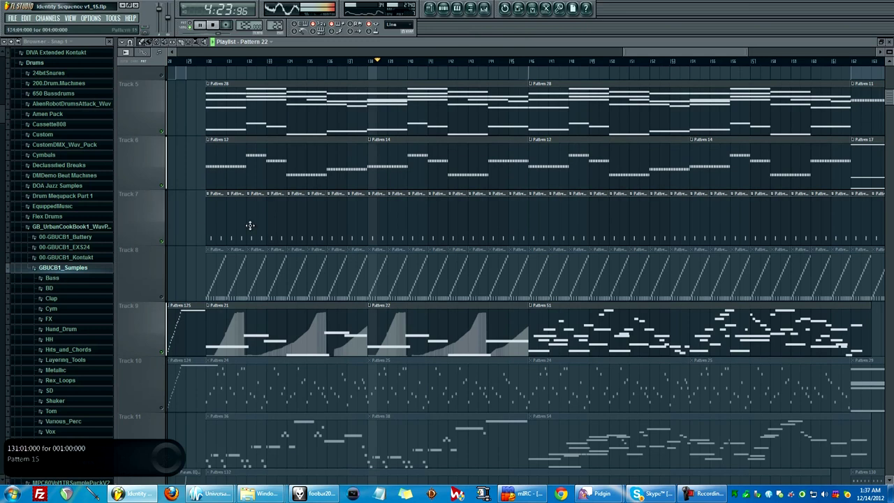
Unmute Track 3 while listening to the arrangement, then stop playback
{"action": "scroll", "coordinate": [250, 225], "scroll_direction": "up", "scroll_amount": 3}
{"action": "left_click", "coordinate": [163, 98]}
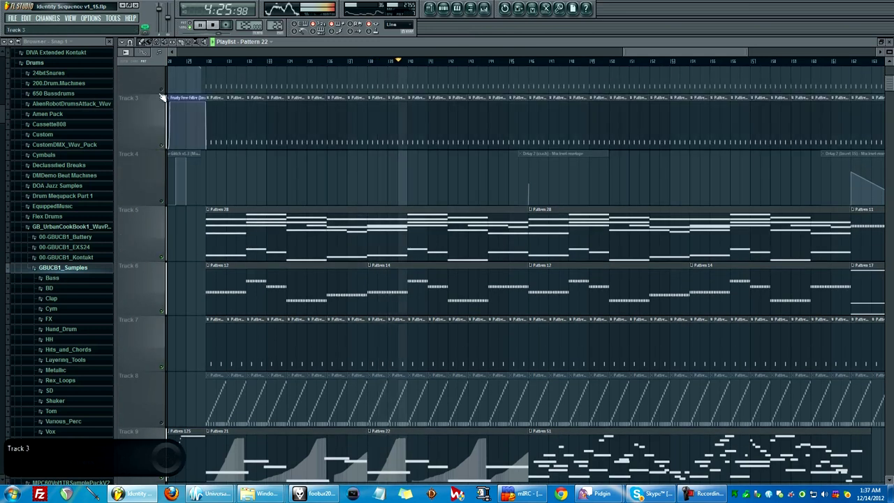
{"action": "scroll", "coordinate": [292, 202], "scroll_direction": "down", "scroll_amount": 4}
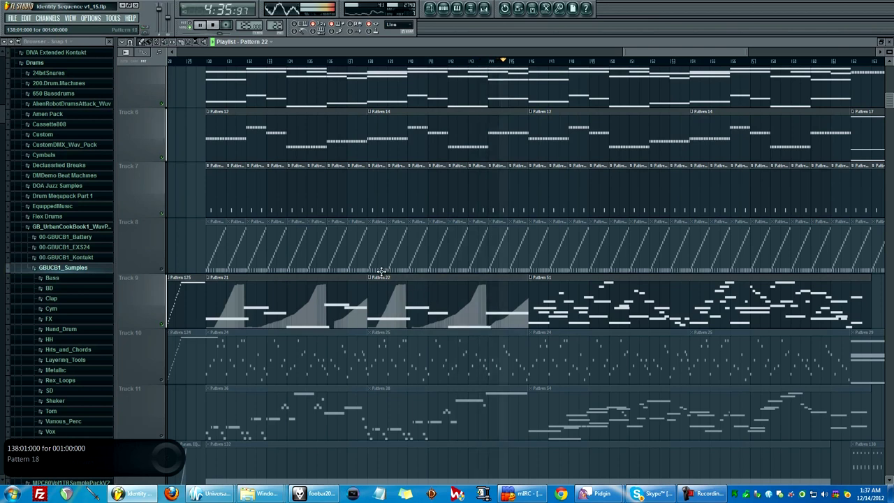
{"action": "key", "text": "space"}
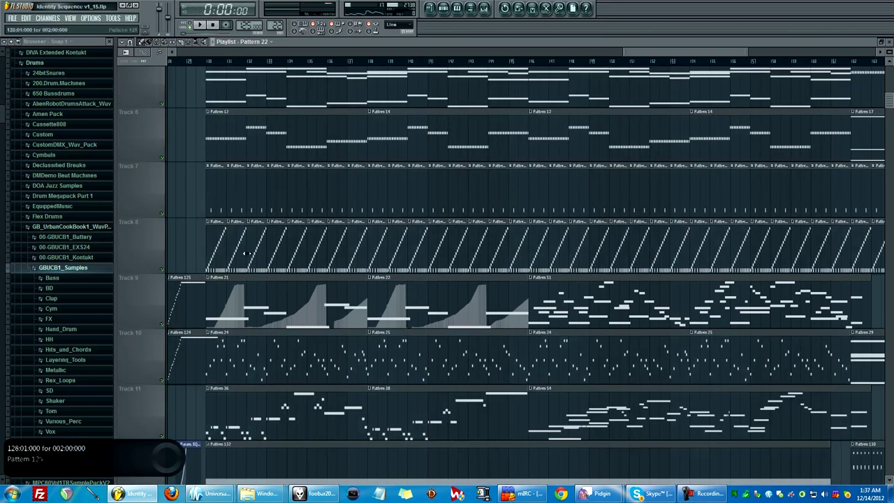
{"action": "left_click_drag", "start_coordinate": [645, 50], "coordinate": [723, 55]}
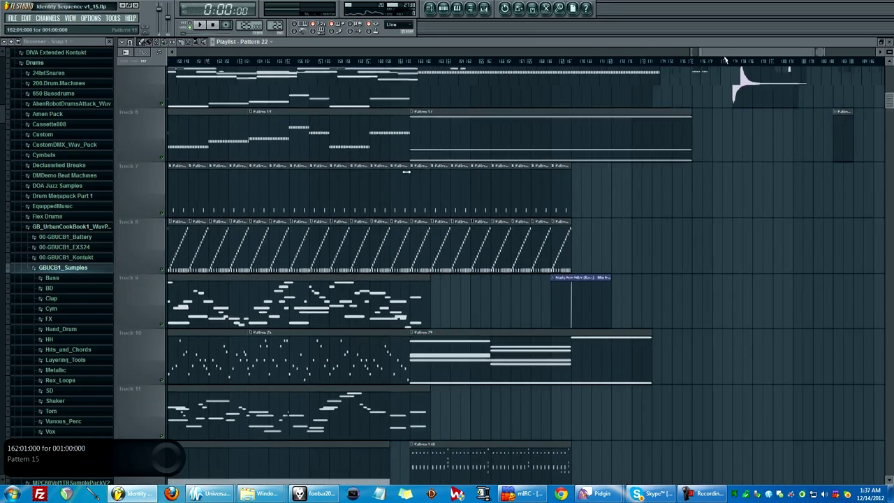
{"action": "scroll", "coordinate": [602, 188], "scroll_direction": "down", "scroll_amount": 3}
{"action": "scroll", "coordinate": [602, 187], "scroll_direction": "up", "scroll_amount": 3}
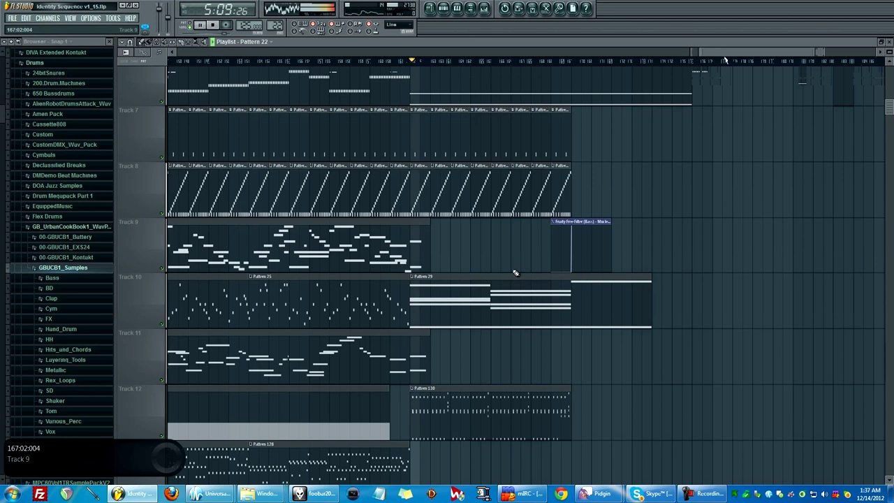
{"action": "key", "text": "space"}
{"action": "left_click_drag", "start_coordinate": [703, 54], "coordinate": [695, 54]}
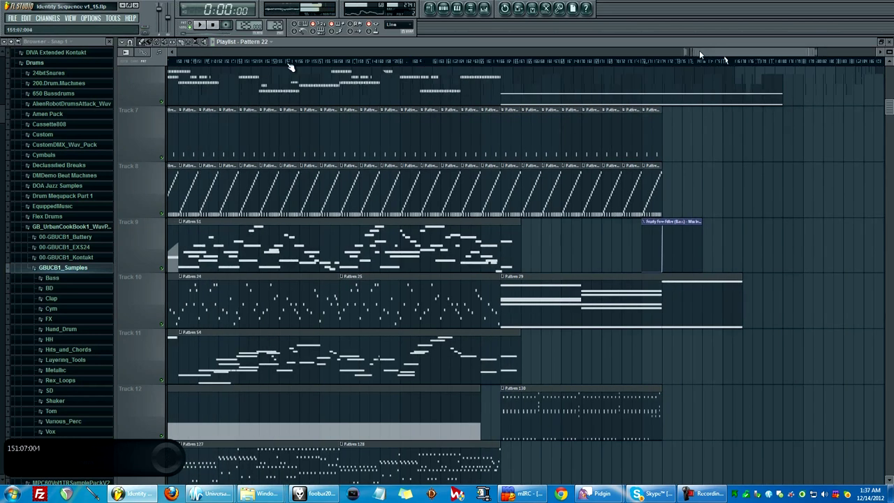
Move the song position back earlier and restart playback from there
{"action": "left_click", "coordinate": [310, 62]}
{"action": "scroll", "coordinate": [248, 112], "scroll_direction": "down", "scroll_amount": 2}
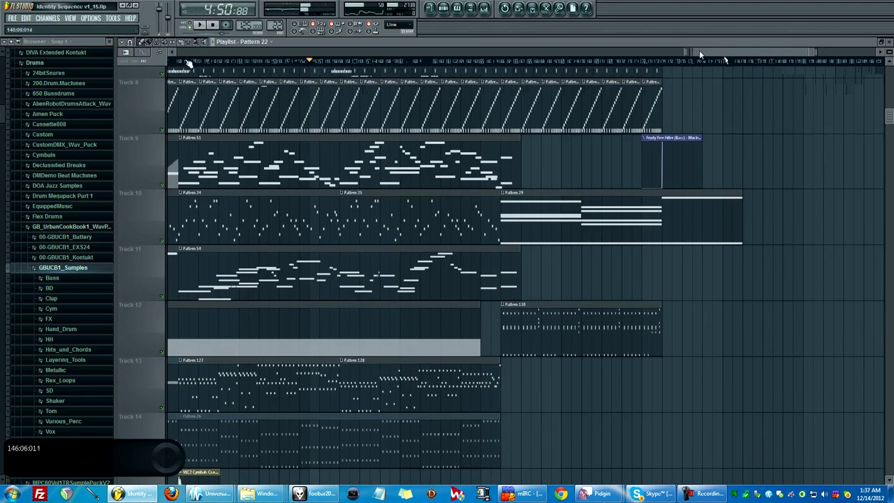
{"action": "left_click", "coordinate": [187, 61]}
{"action": "key", "text": "space"}
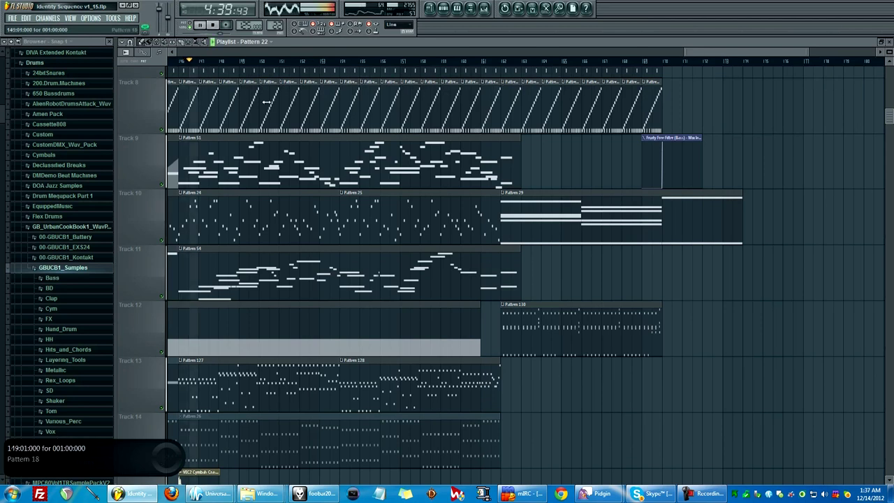
{"action": "left_click_drag", "start_coordinate": [700, 54], "coordinate": [685, 53]}
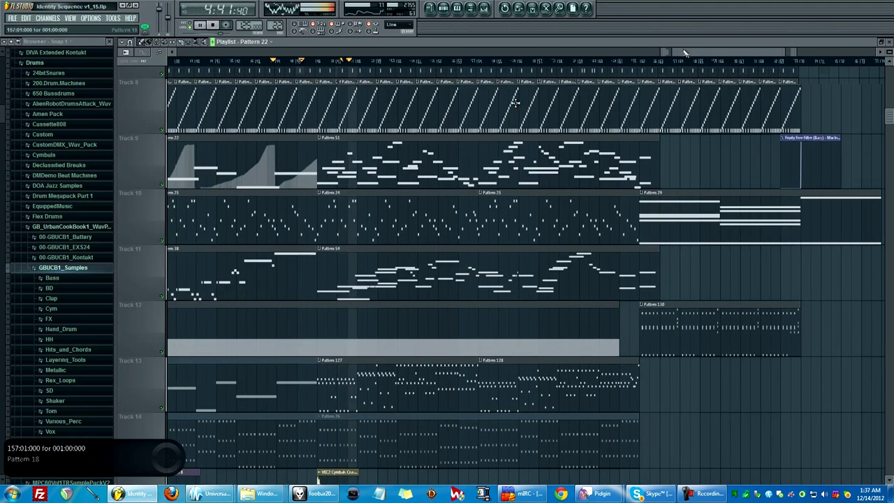
Open Pattern 51's Omni 6 notes, then Layer #4's notes in the piano roll
{"action": "double_click", "coordinate": [378, 181]}
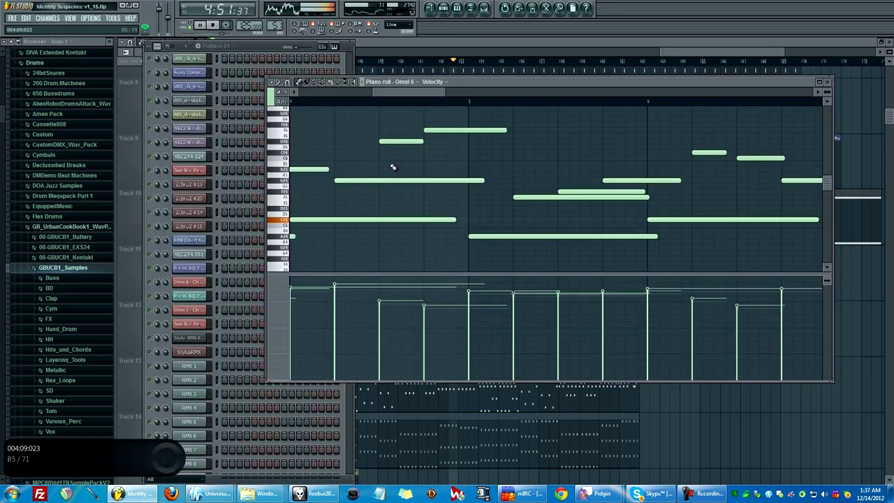
{"action": "left_click", "coordinate": [251, 46]}
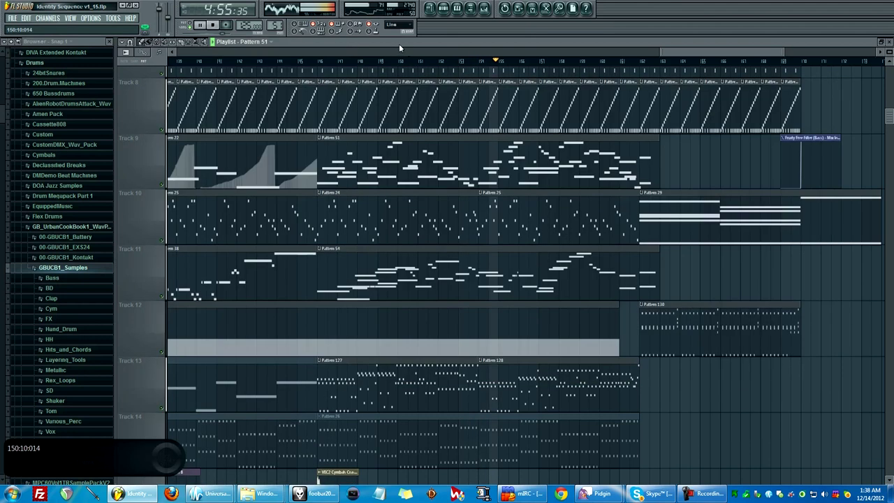
{"action": "left_click", "coordinate": [399, 43]}
{"action": "double_click", "coordinate": [519, 260]}
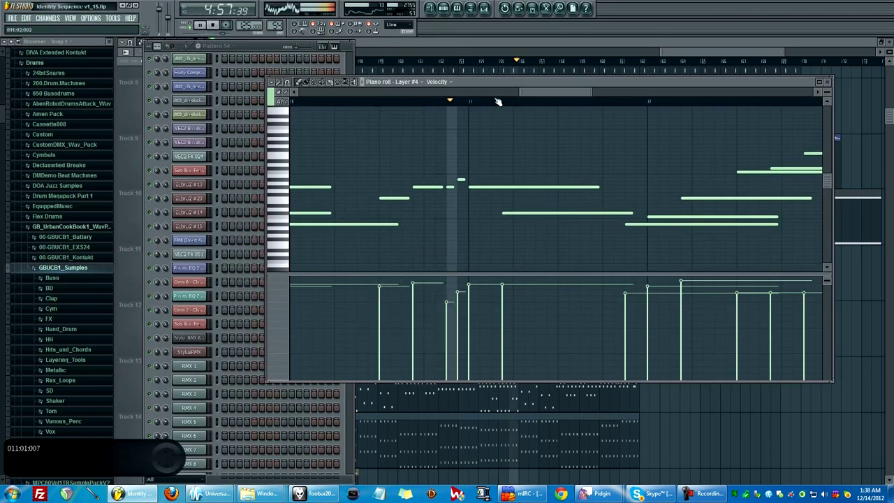
{"action": "left_click_drag", "start_coordinate": [542, 92], "coordinate": [621, 100]}
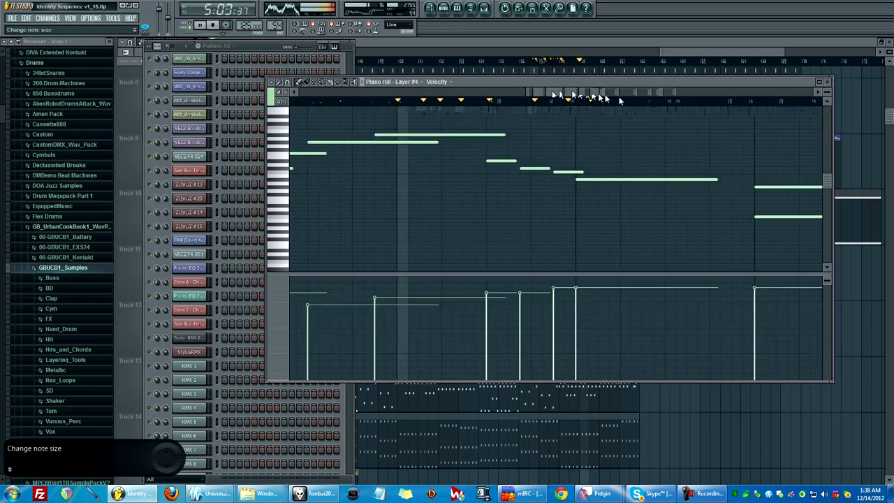
{"action": "scroll", "coordinate": [615, 113], "scroll_direction": "up", "scroll_amount": 2}
{"action": "left_click_drag", "start_coordinate": [647, 94], "coordinate": [663, 96]}
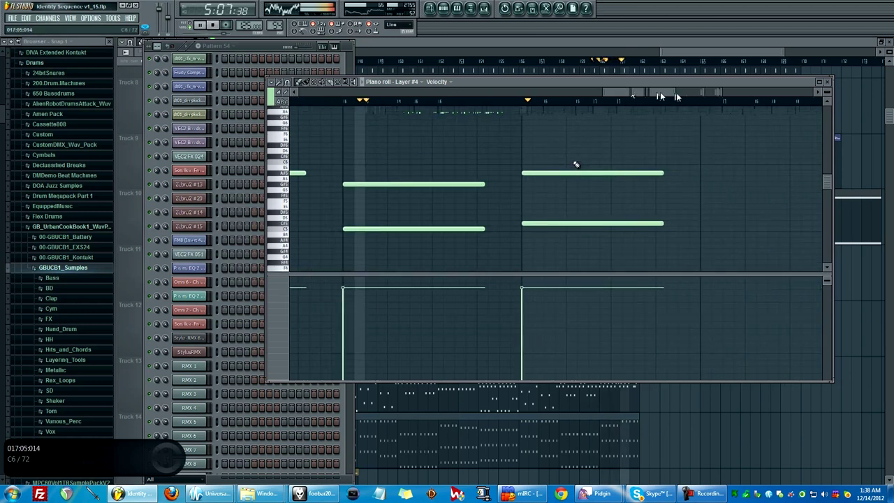
Switch to pattern mode with the channel rack in front, then stop playback
{"action": "left_click", "coordinate": [257, 47]}
{"action": "left_click", "coordinate": [187, 24]}
{"action": "scroll", "coordinate": [283, 207], "scroll_direction": "up", "scroll_amount": 10}
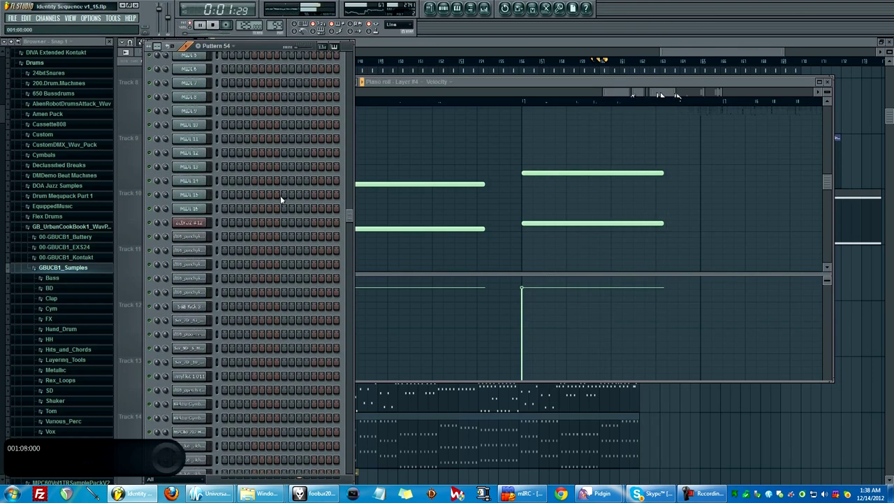
{"action": "scroll", "coordinate": [286, 210], "scroll_direction": "up", "scroll_amount": 6}
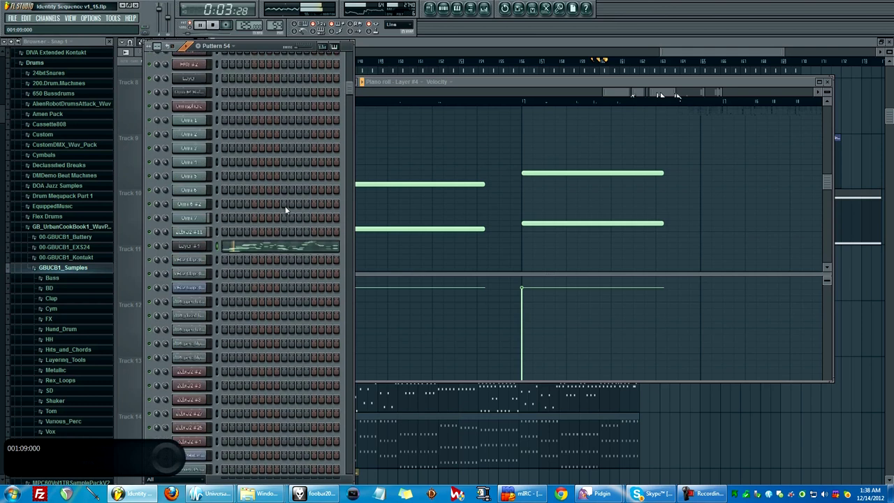
{"action": "key", "text": "space"}
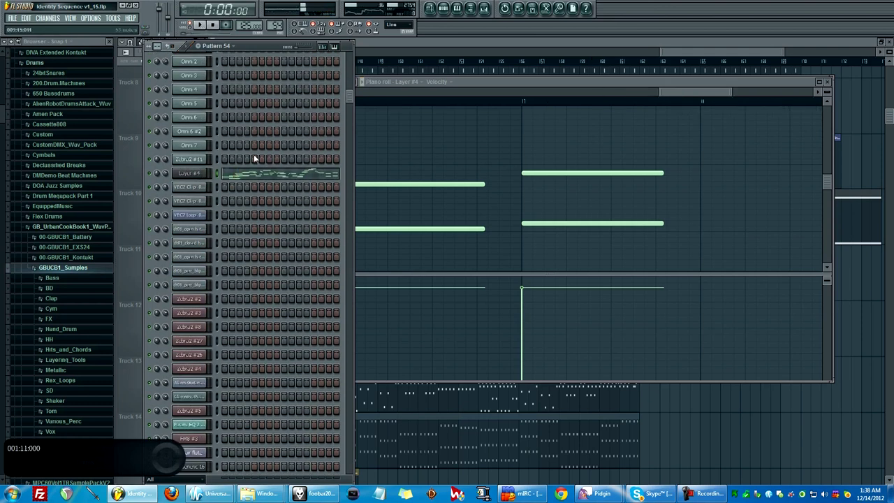
Select the Omni 6 channel in Pattern 51 and play its melody, then stop
{"action": "key", "text": "F5"}
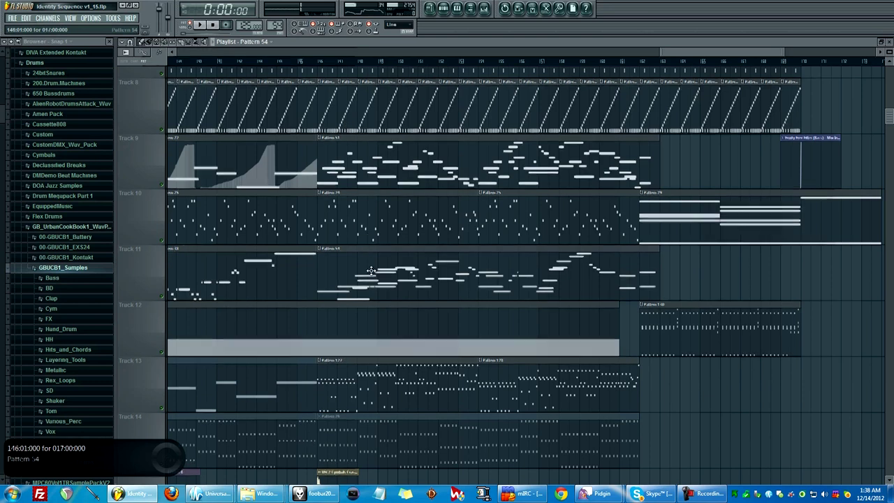
{"action": "key", "text": "F5"}
{"action": "key", "text": "F5"}
{"action": "key", "text": "F5"}
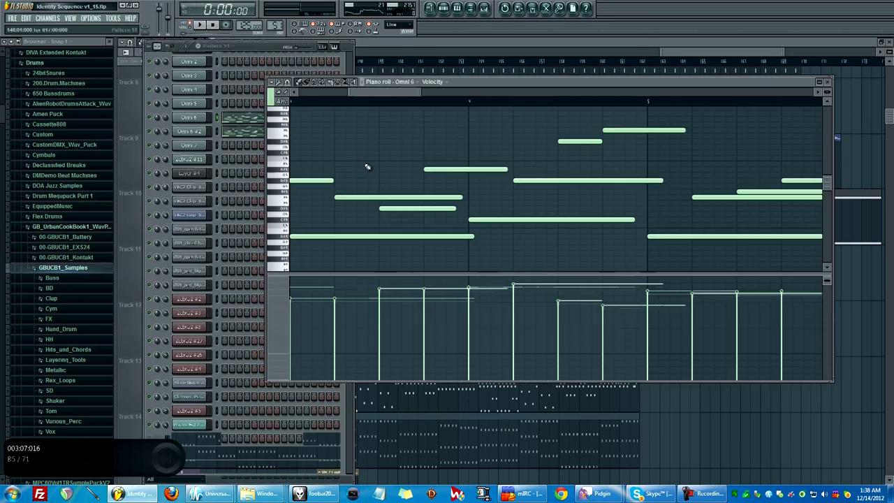
{"action": "left_click", "coordinate": [253, 47]}
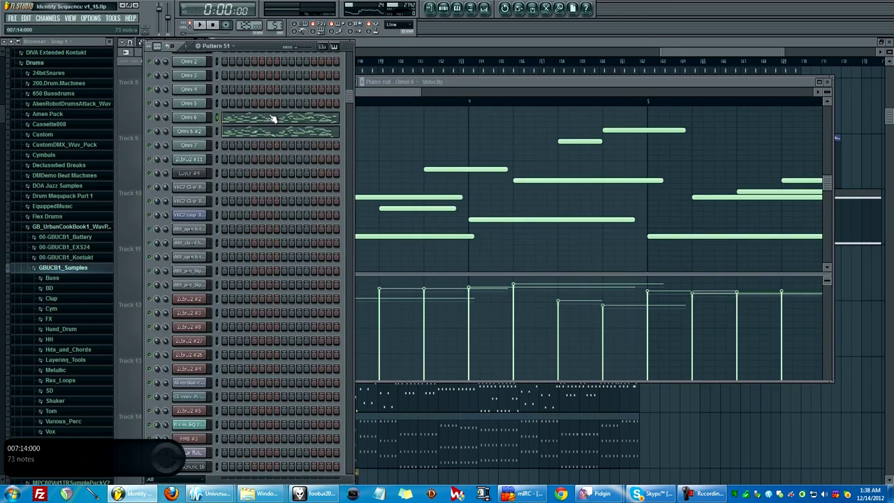
{"action": "key", "text": "space"}
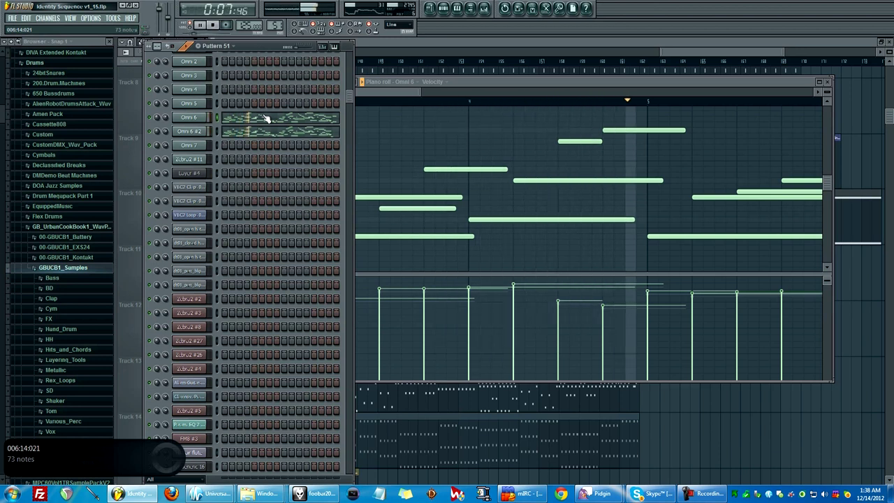
{"action": "key", "text": "space"}
Bring the Playlist forward with F5, scroll to Track 1 and zoom out across the song
{"action": "key", "text": "F5"}
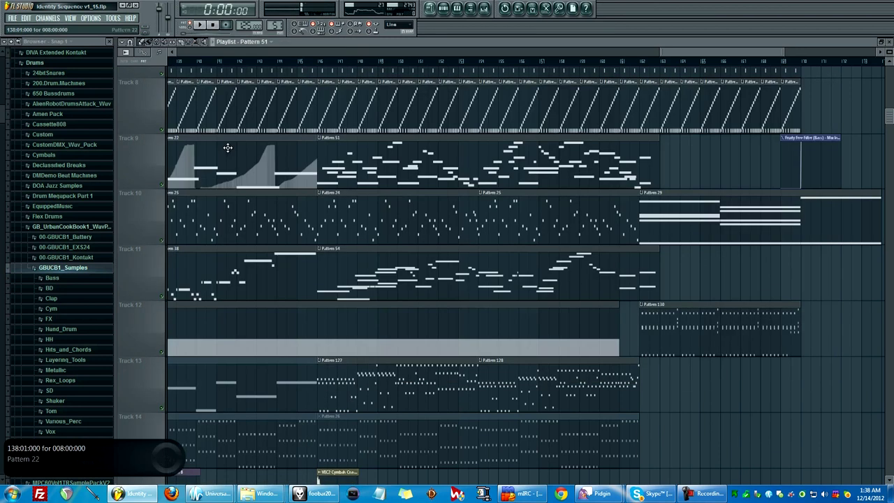
{"action": "scroll", "coordinate": [356, 246], "scroll_direction": "up", "scroll_amount": 6}
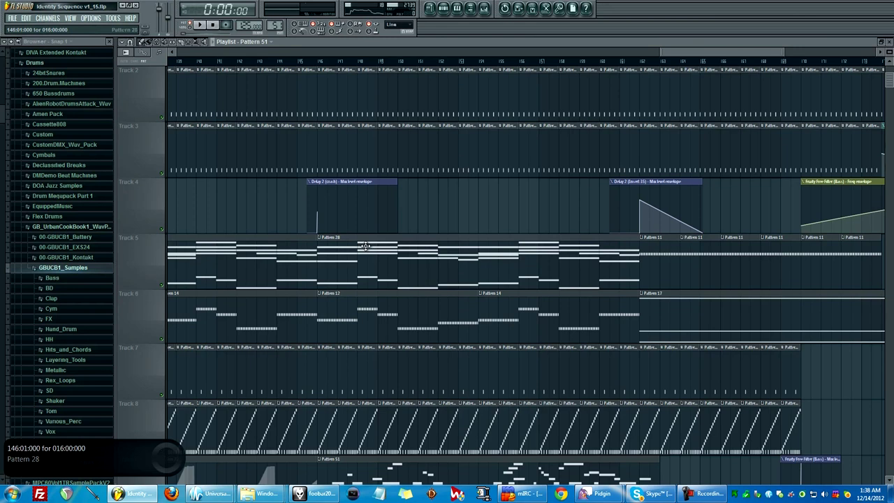
{"action": "scroll", "coordinate": [333, 258], "scroll_direction": "down", "scroll_amount": 2}
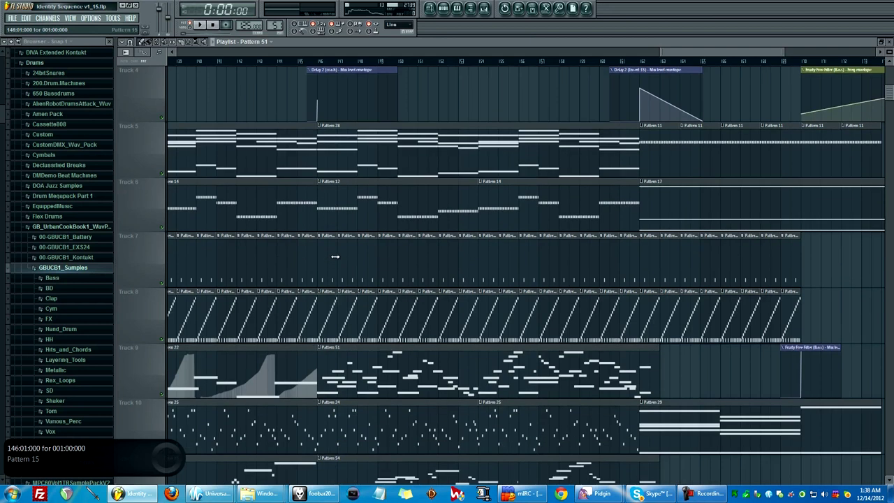
{"action": "scroll", "coordinate": [330, 260], "scroll_direction": "down", "scroll_amount": 1}
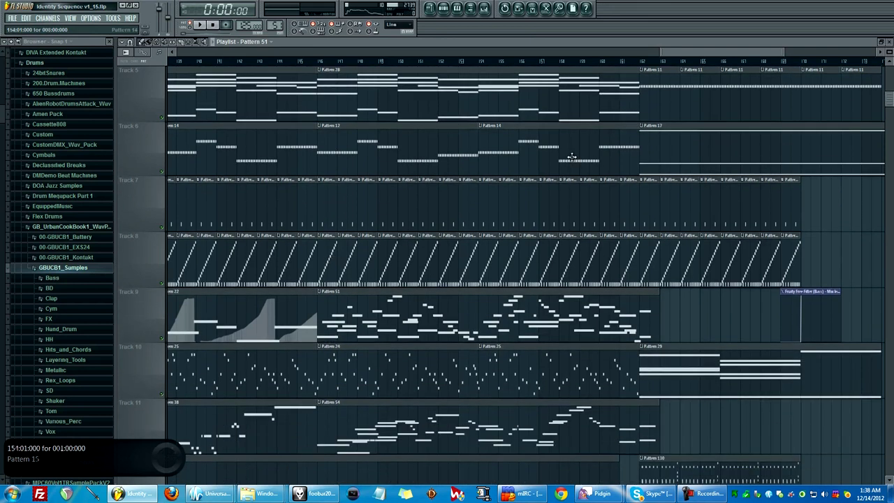
{"action": "left_click_drag", "start_coordinate": [687, 65], "coordinate": [650, 62]}
{"action": "scroll", "coordinate": [428, 195], "scroll_direction": "up", "scroll_amount": 4}
Open the Mixer over the Playlist from the View menu
{"action": "scroll", "coordinate": [650, 60], "scroll_direction": "down", "scroll_amount": 5}
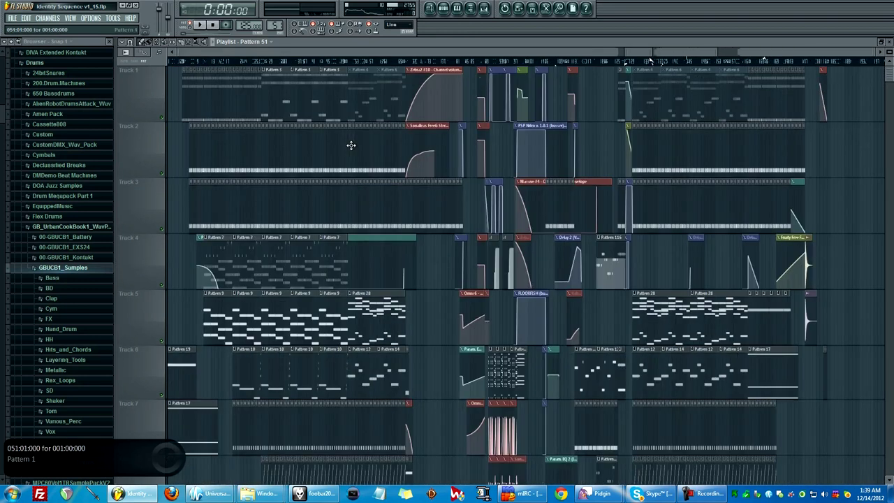
{"action": "left_click", "coordinate": [69, 19]}
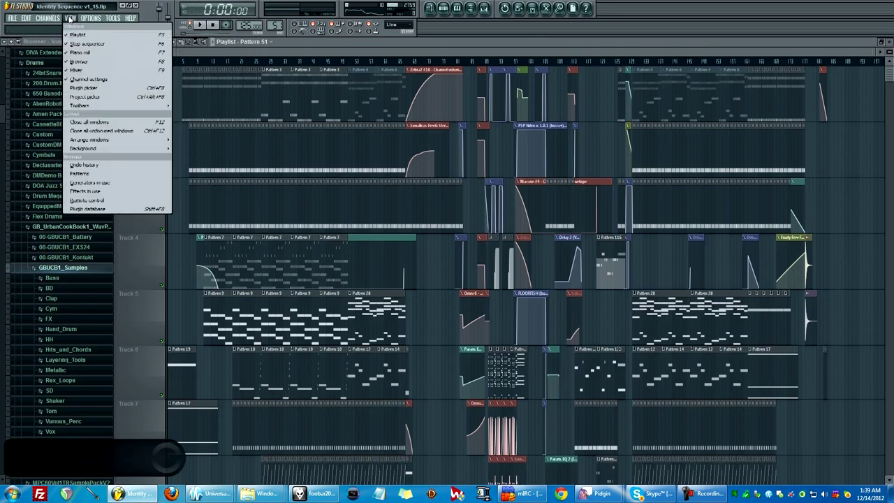
{"action": "left_click", "coordinate": [77, 70]}
{"action": "scroll", "coordinate": [469, 214], "scroll_direction": "down", "scroll_amount": 5}
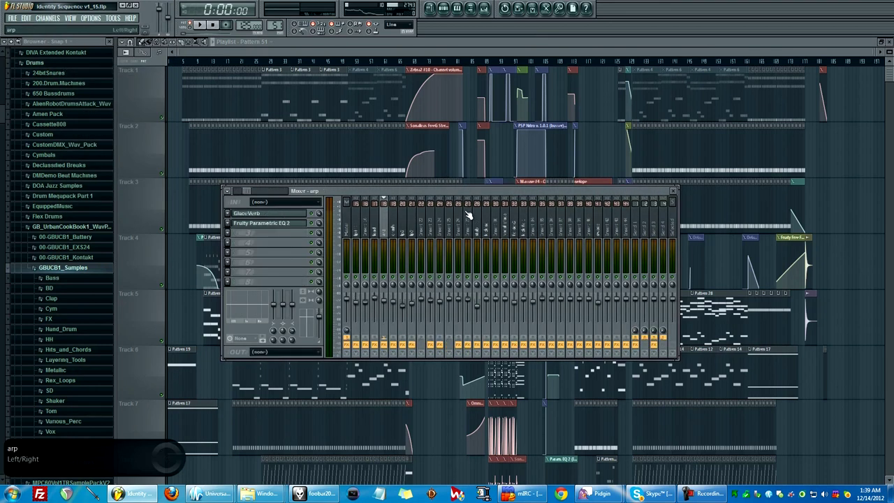
Step through the effect chains of the inserts from 35 up to 40
{"action": "left_click", "coordinate": [455, 215]}
{"action": "left_click", "coordinate": [461, 214]}
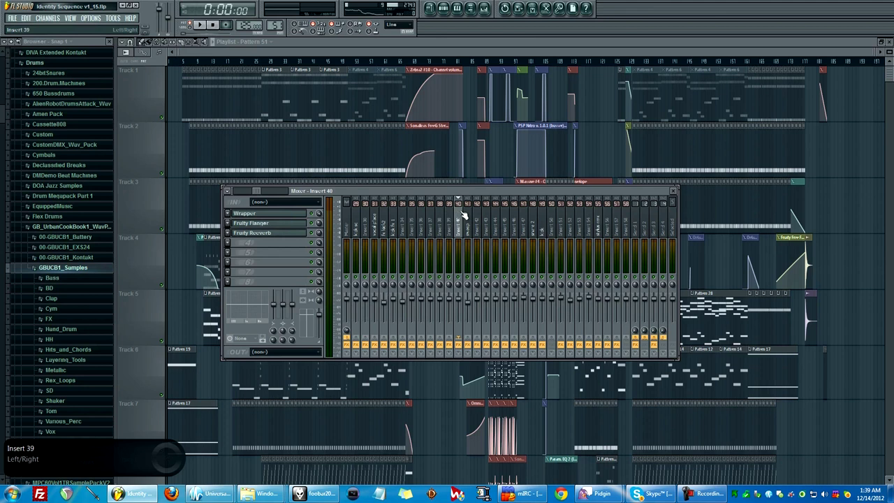
{"action": "left_click", "coordinate": [440, 211]}
{"action": "left_click", "coordinate": [423, 207]}
{"action": "left_click", "coordinate": [412, 206]}
{"action": "left_click", "coordinate": [405, 206]}
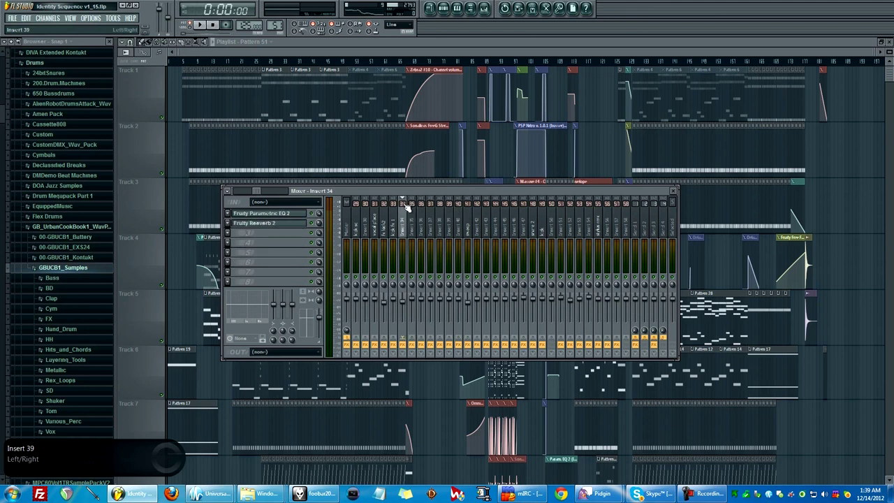
{"action": "left_click", "coordinate": [417, 205]}
{"action": "left_click", "coordinate": [429, 204]}
{"action": "left_click", "coordinate": [440, 207]}
{"action": "left_click", "coordinate": [448, 219]}
{"action": "left_click", "coordinate": [458, 221]}
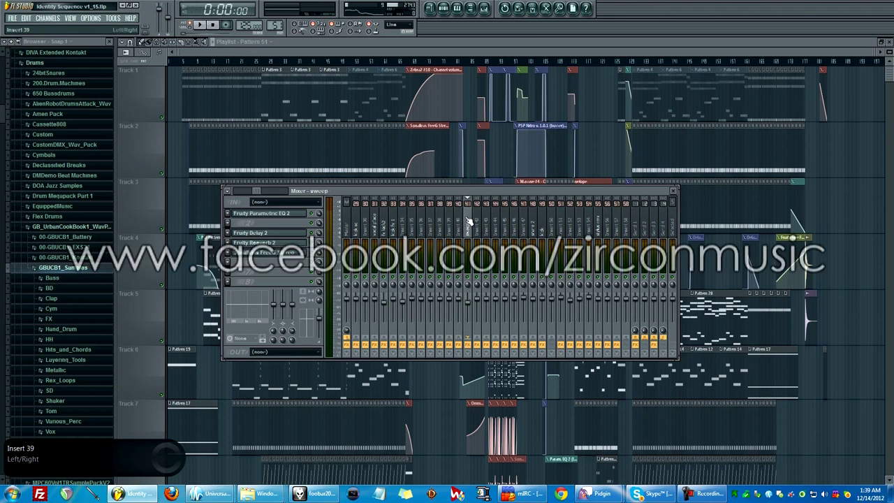
Inspect Inserts 45 down to 42, then step back through 40–35 to Insert 34
{"action": "left_click", "coordinate": [486, 221]}
{"action": "left_click", "coordinate": [506, 222]}
{"action": "left_click", "coordinate": [499, 221]}
{"action": "left_click", "coordinate": [489, 219]}
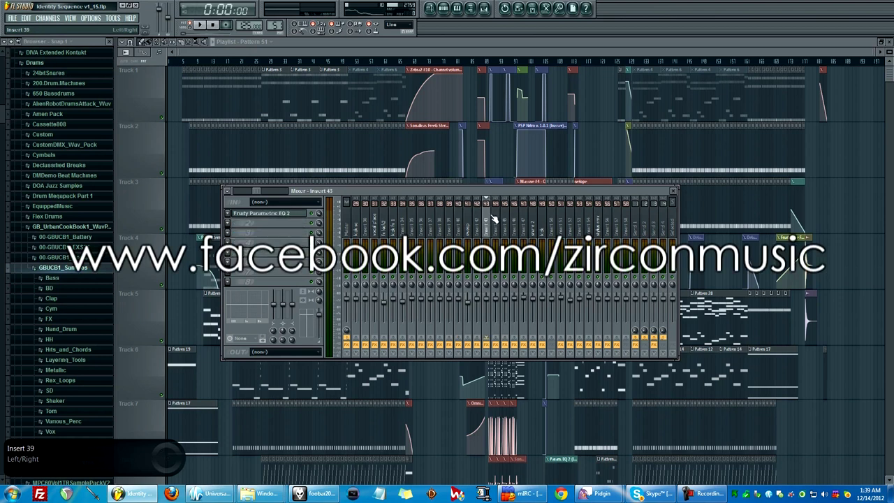
{"action": "left_click", "coordinate": [476, 218]}
{"action": "left_click", "coordinate": [468, 218]}
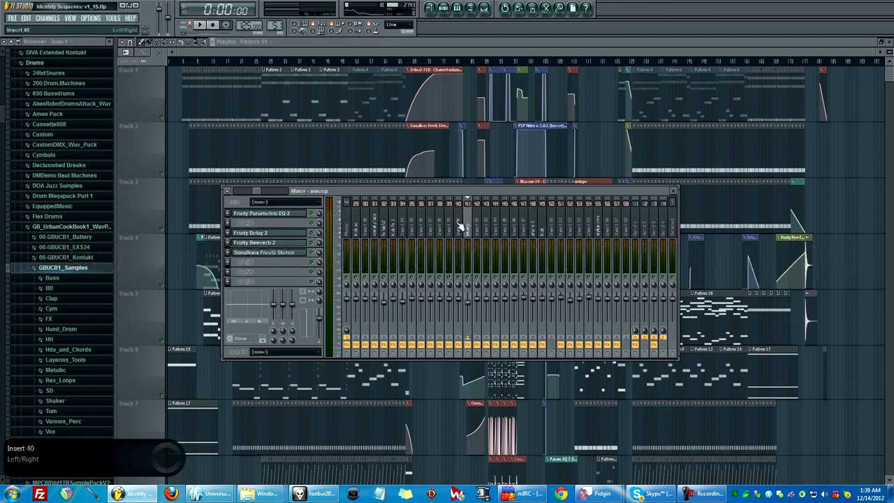
{"action": "left_click", "coordinate": [461, 226]}
{"action": "left_click", "coordinate": [452, 222]}
{"action": "left_click", "coordinate": [460, 222]}
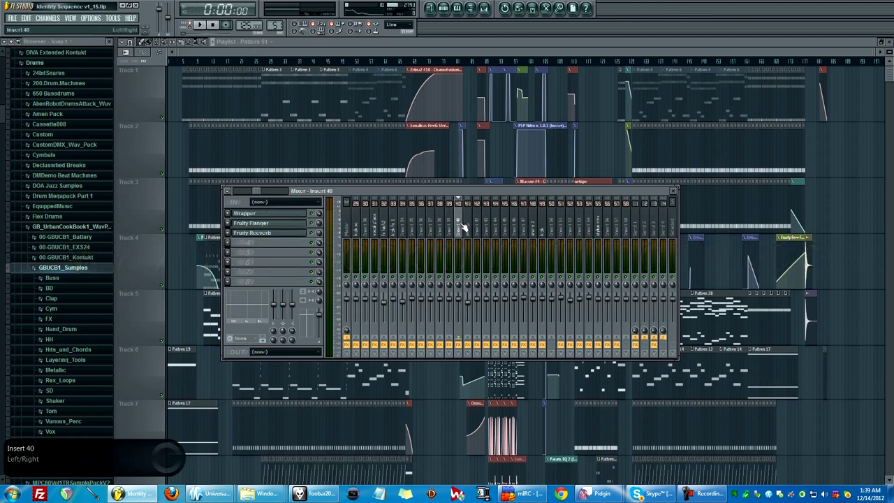
{"action": "left_click", "coordinate": [430, 222]}
{"action": "left_click", "coordinate": [421, 222]}
{"action": "left_click", "coordinate": [412, 223]}
{"action": "left_click", "coordinate": [403, 223]}
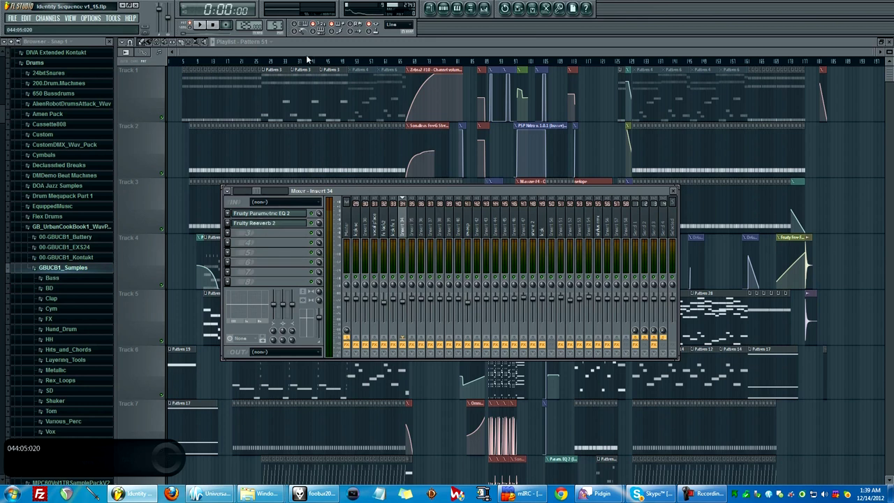
Close the Mixer window so the Tracks 1–7 arrangement fills the view
{"action": "left_click", "coordinate": [339, 49]}
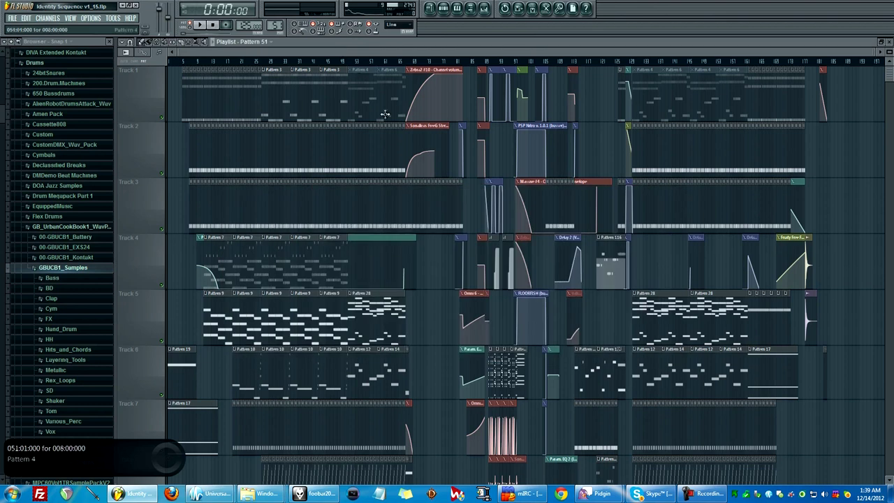